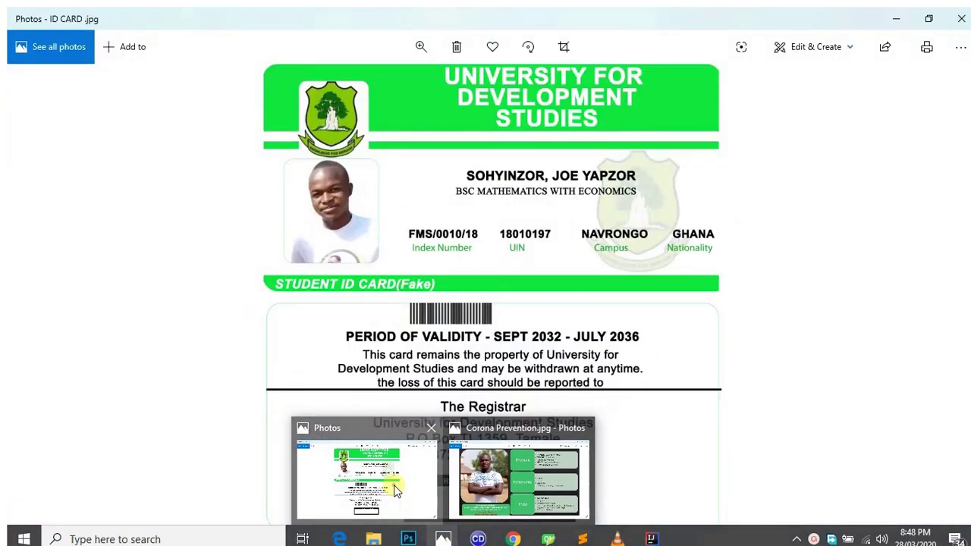
View the finished ID card image, then launch PowerPoint 2013 by searching 'powe' from Start
left_click(386, 486)
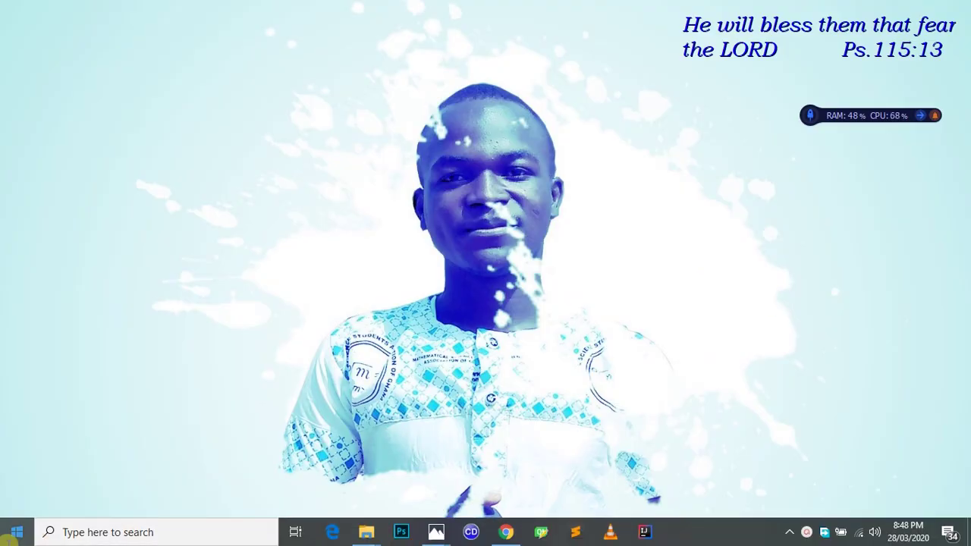
left_click(9, 539)
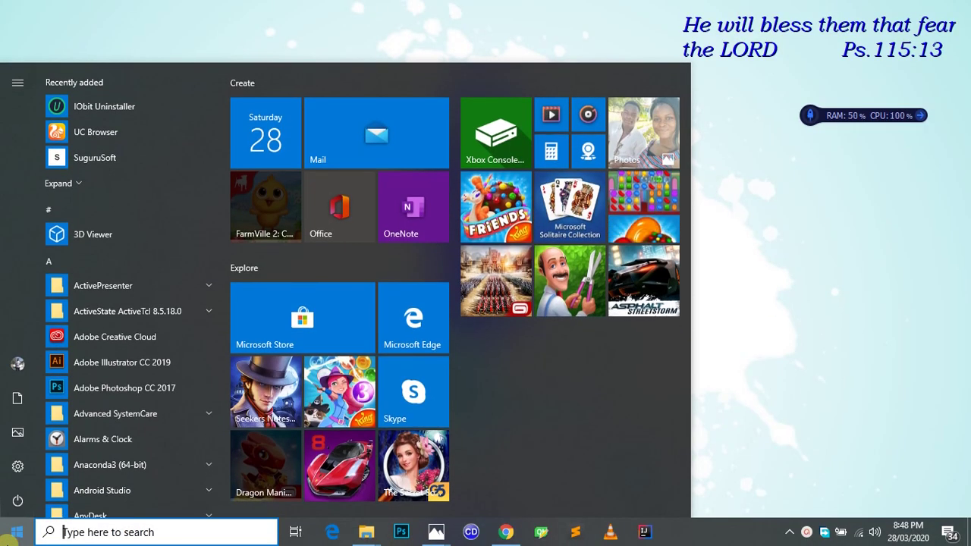
type("power")
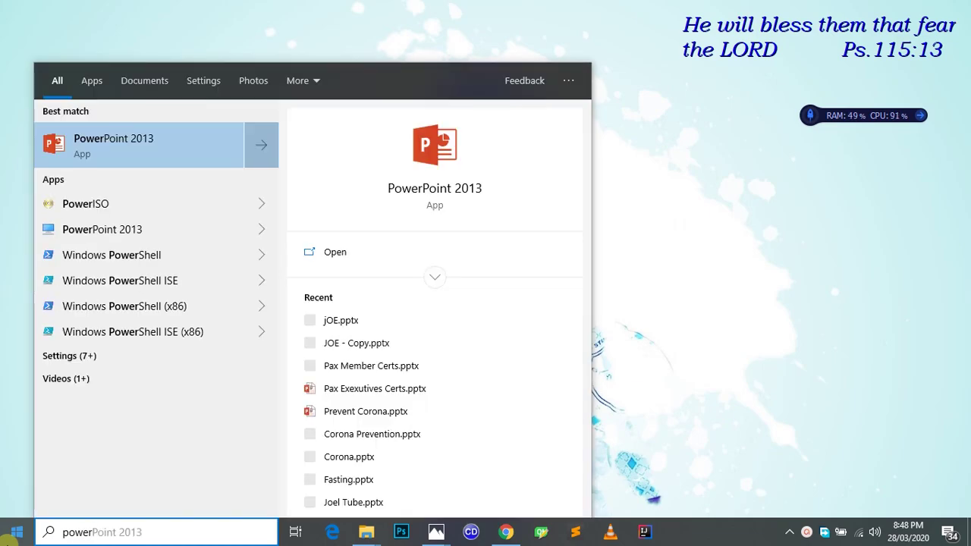
key("Return")
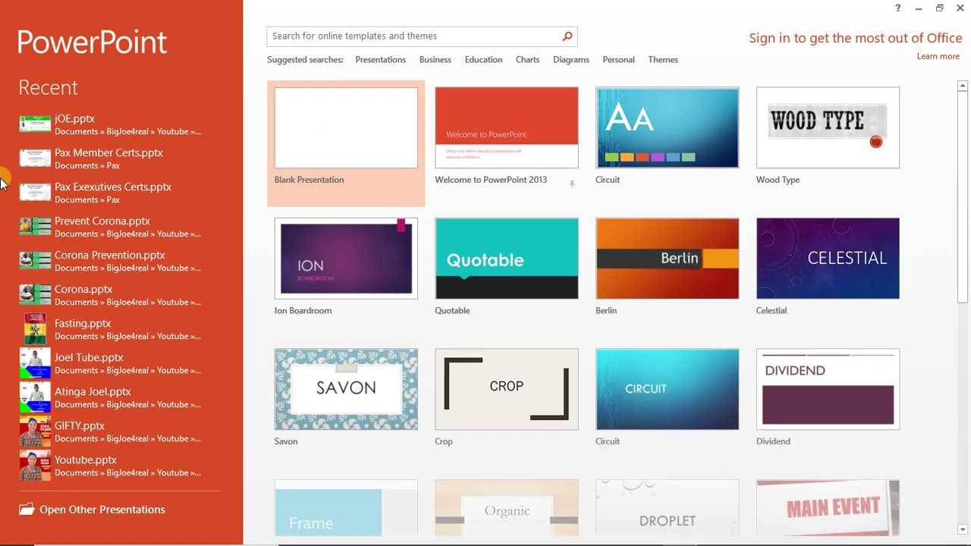
Start a new blank presentation, Presentation1, with one empty title slide
left_click(372, 163)
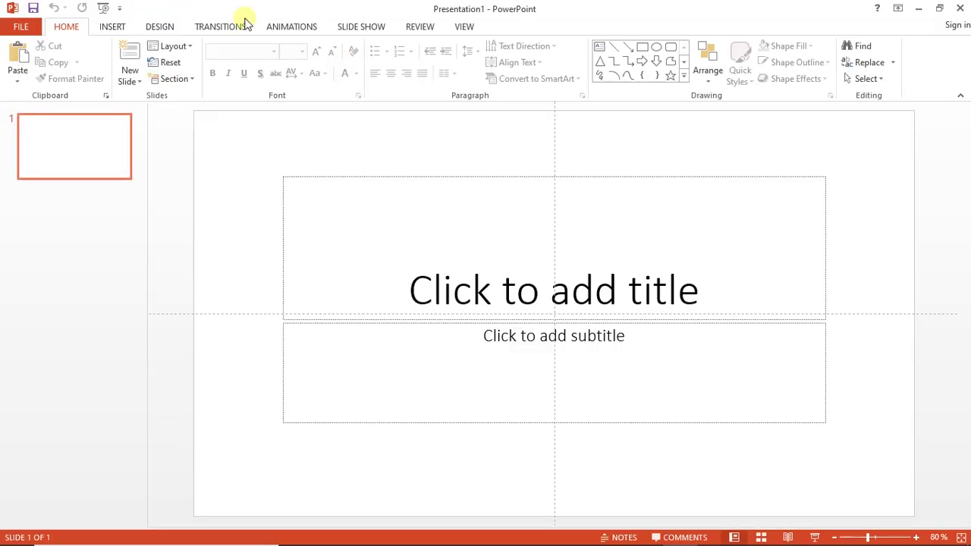
Set a custom slide width of 18 cm
left_click(160, 27)
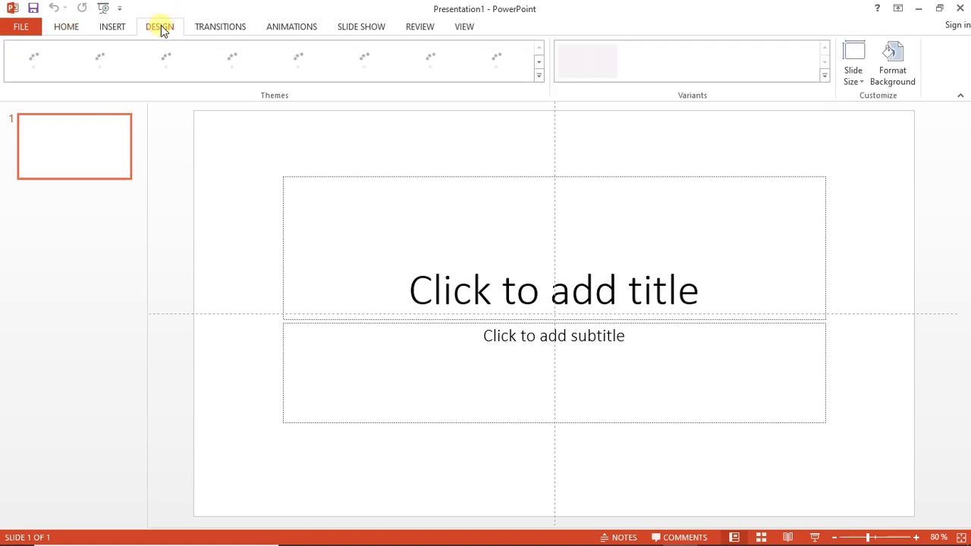
left_click(860, 76)
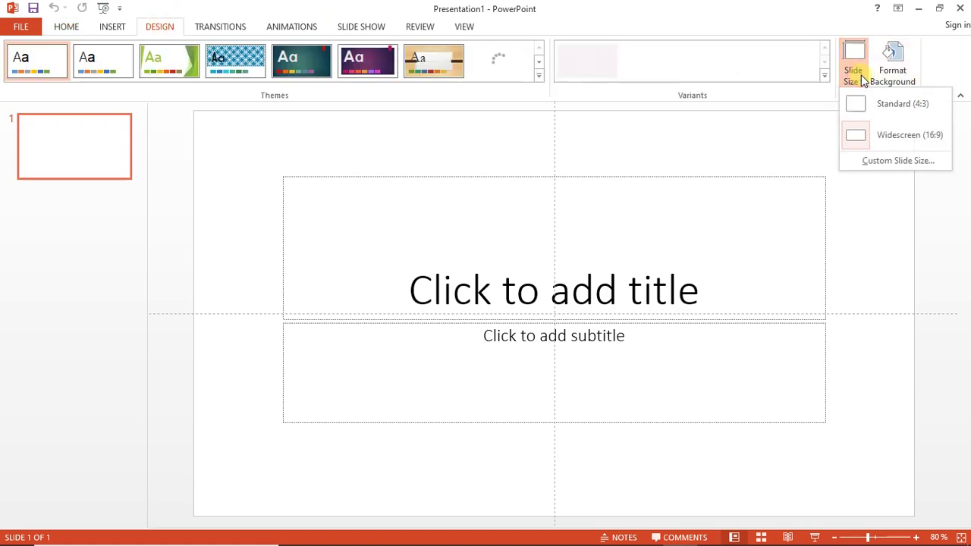
left_click(895, 162)
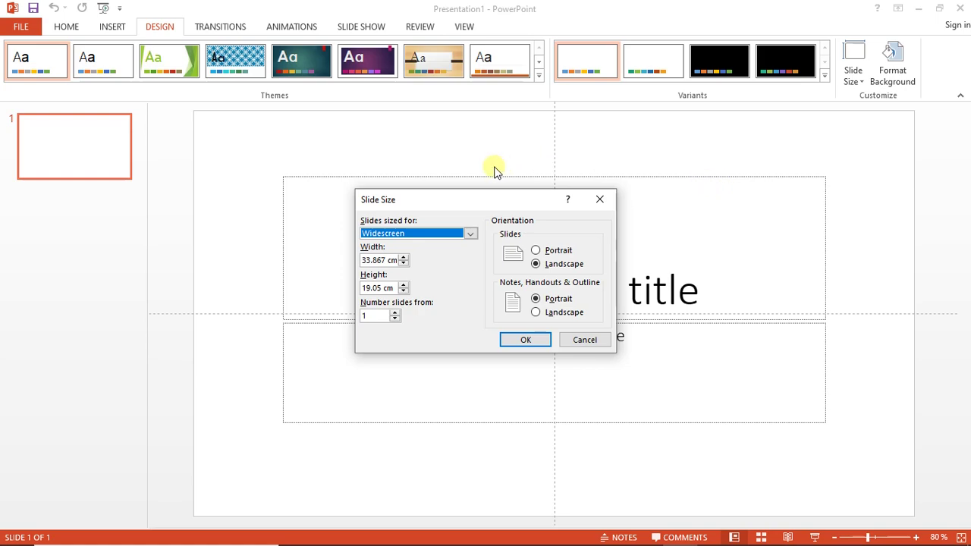
left_click(383, 259)
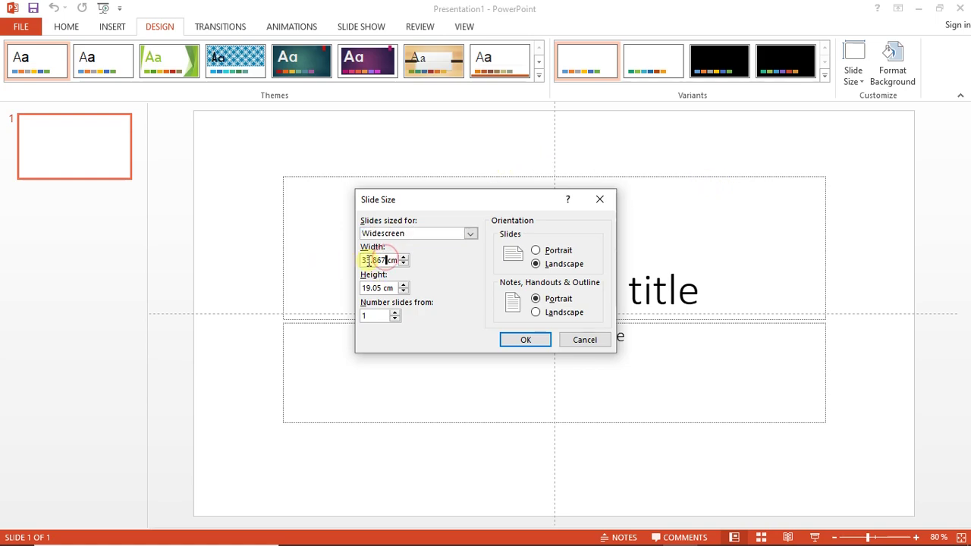
left_click_drag(385, 259, 355, 259)
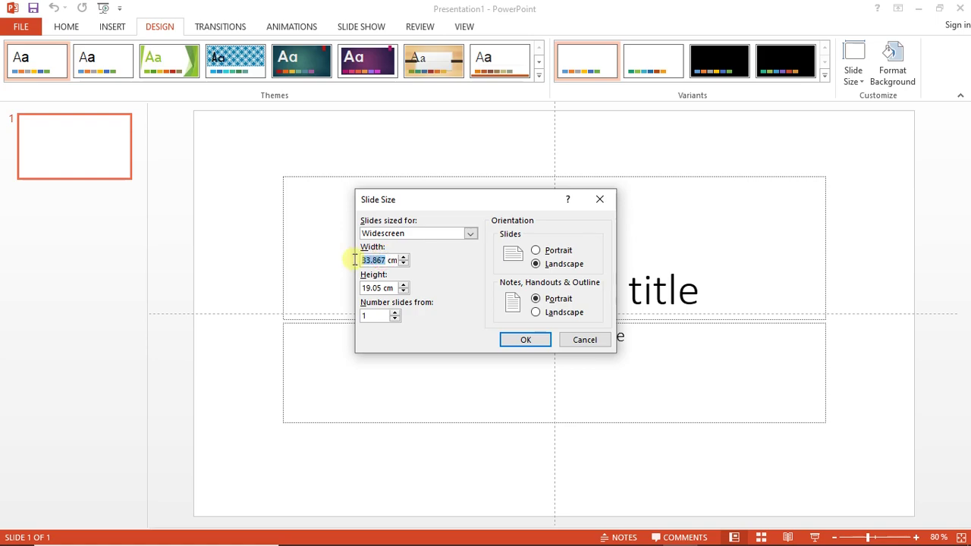
type("18")
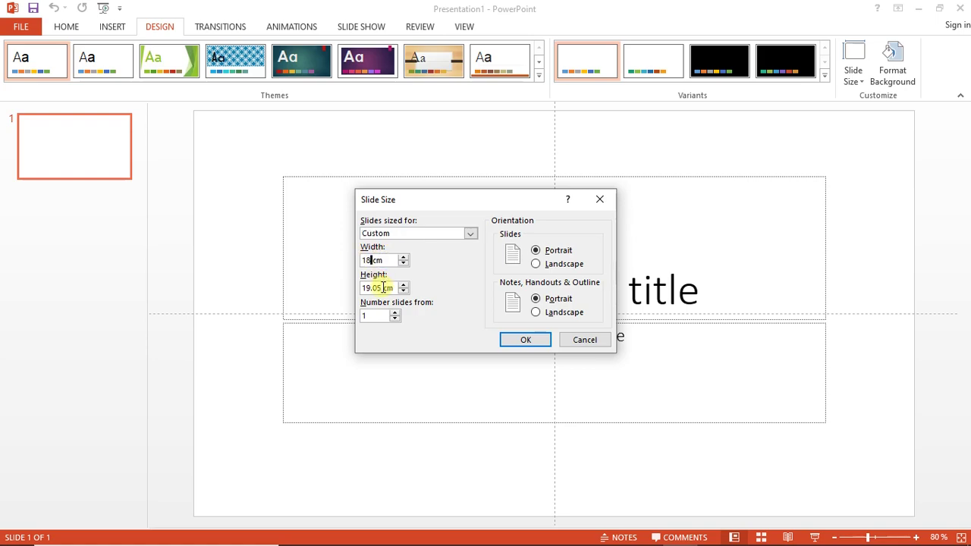
Set the slide height to 9 cm and maximize content to fill the slide
left_click_drag(383, 288, 369, 288)
type("2")
key("Tab")
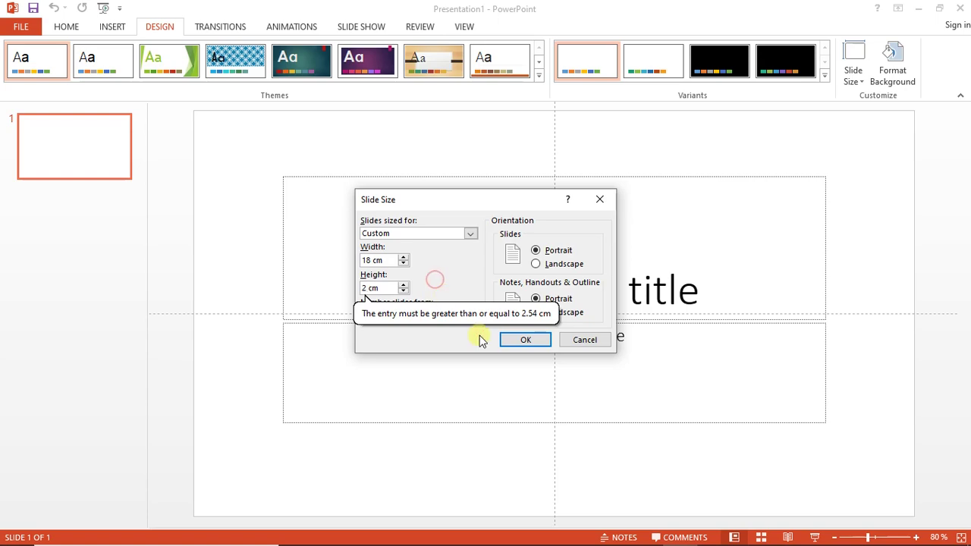
left_click(526, 341)
key("BackSpace")
type("9")
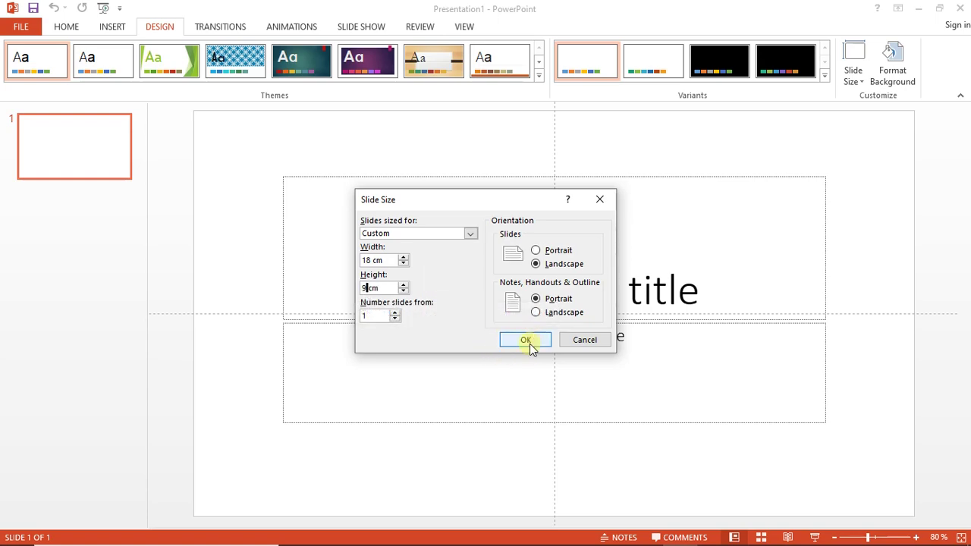
left_click(526, 342)
left_click(414, 306)
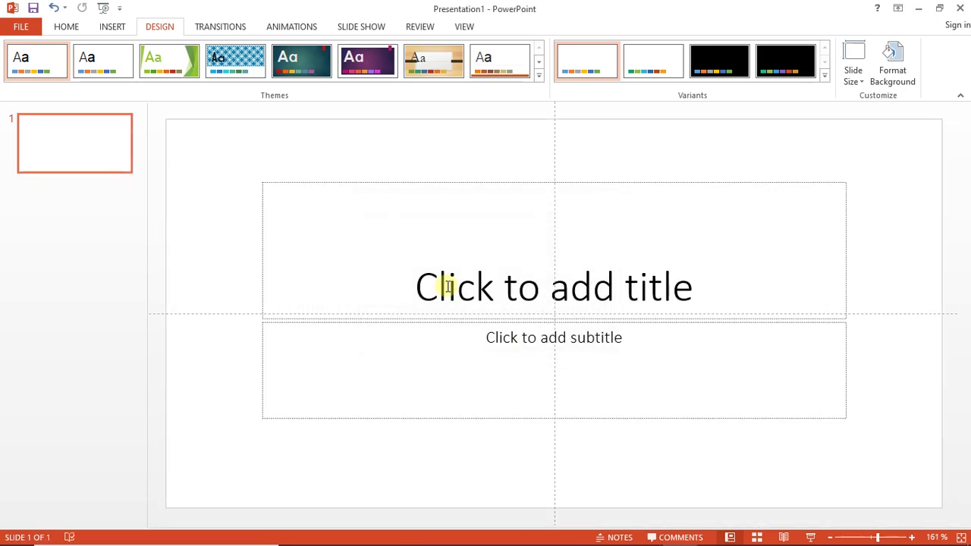
Delete both the title and subtitle placeholders from the slide
left_click(408, 183)
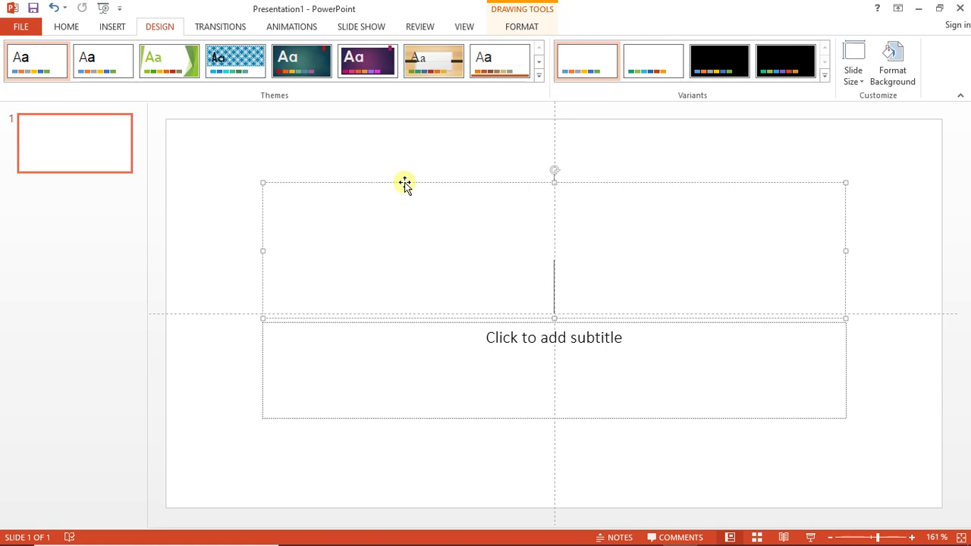
left_click(361, 323)
key("Delete")
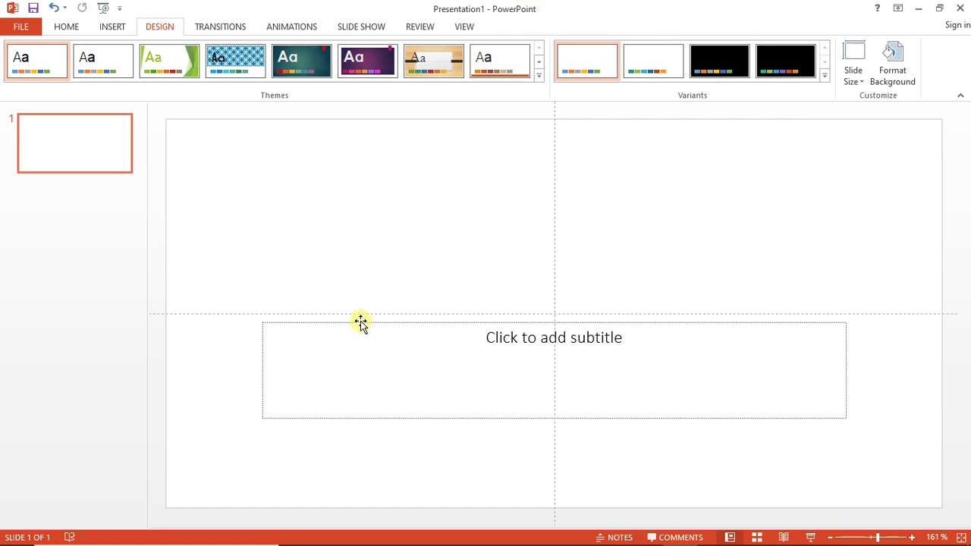
left_click(360, 324)
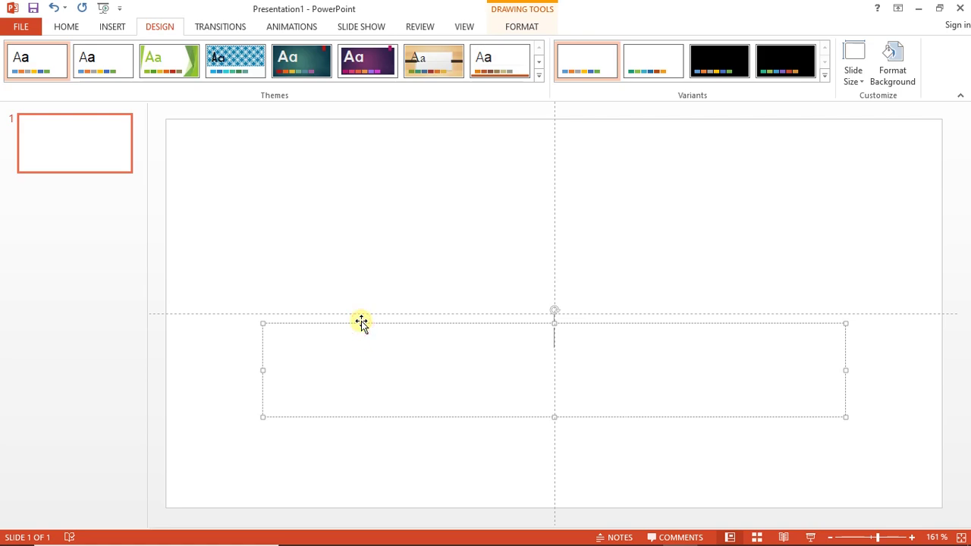
left_click(338, 323)
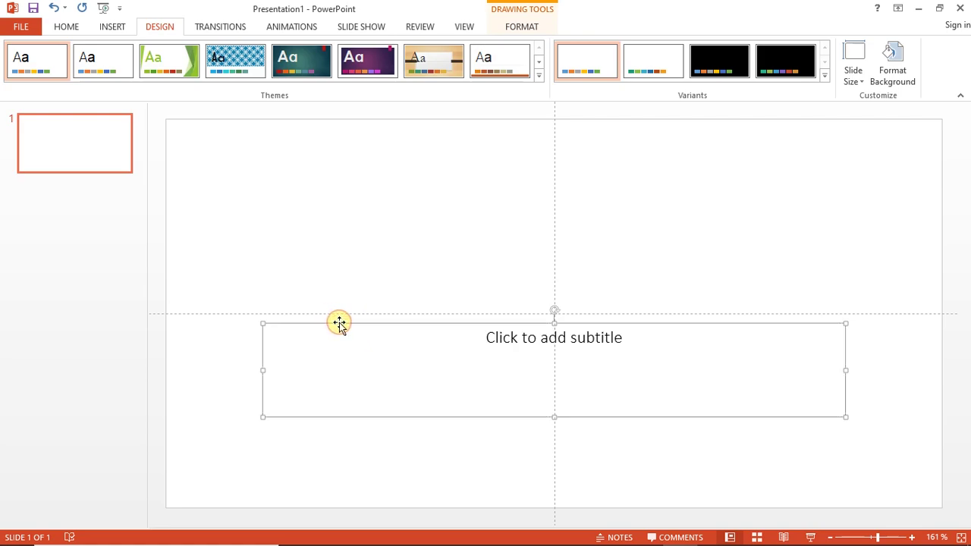
key("Delete")
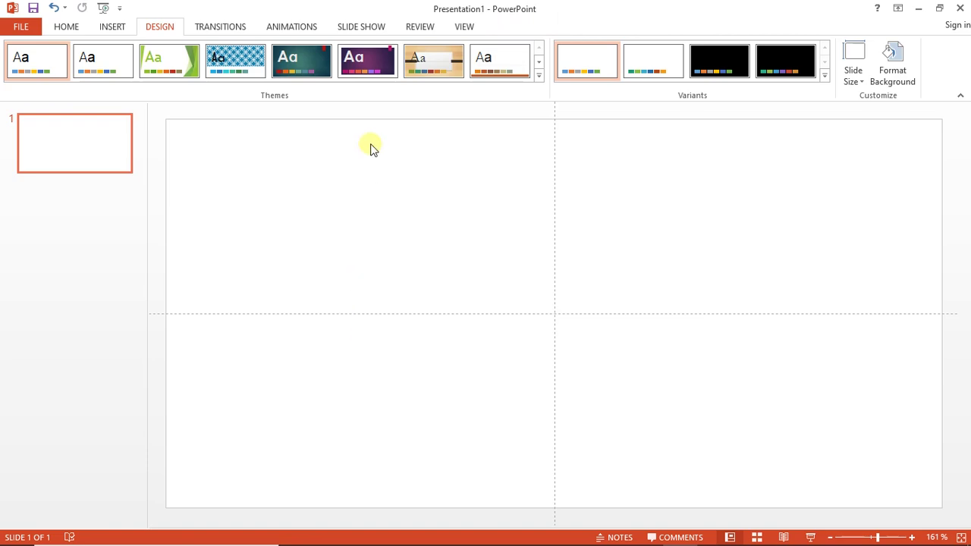
Draw a rounded rectangle across the full width, flush with the slide's top edge
left_click(111, 28)
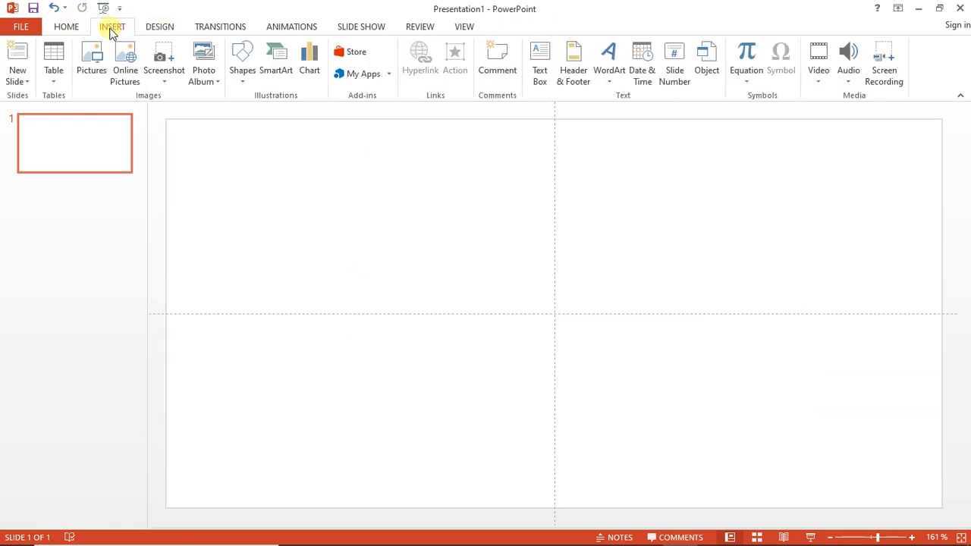
left_click(241, 76)
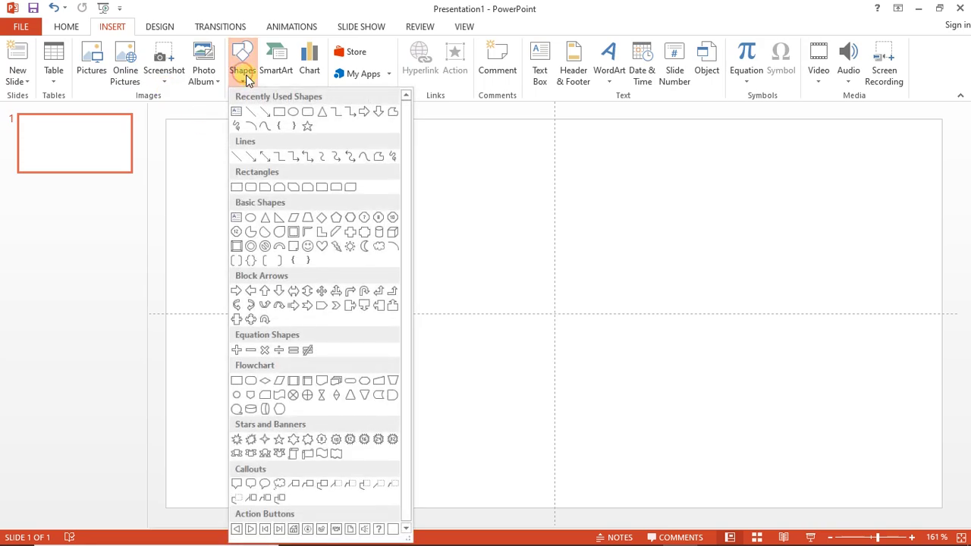
left_click(305, 112)
mouse_move(167, 120)
left_mouse_down()
mouse_move(182, 165)
mouse_move(269, 234)
mouse_move(422, 262)
mouse_move(674, 257)
mouse_move(754, 212)
mouse_move(945, 211)
left_mouse_up()
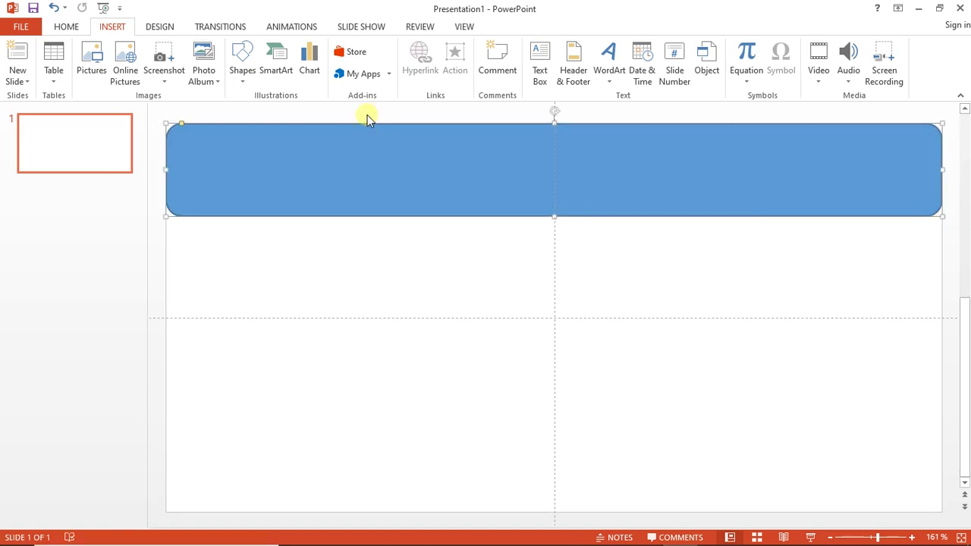
left_click_drag(178, 129, 172, 126)
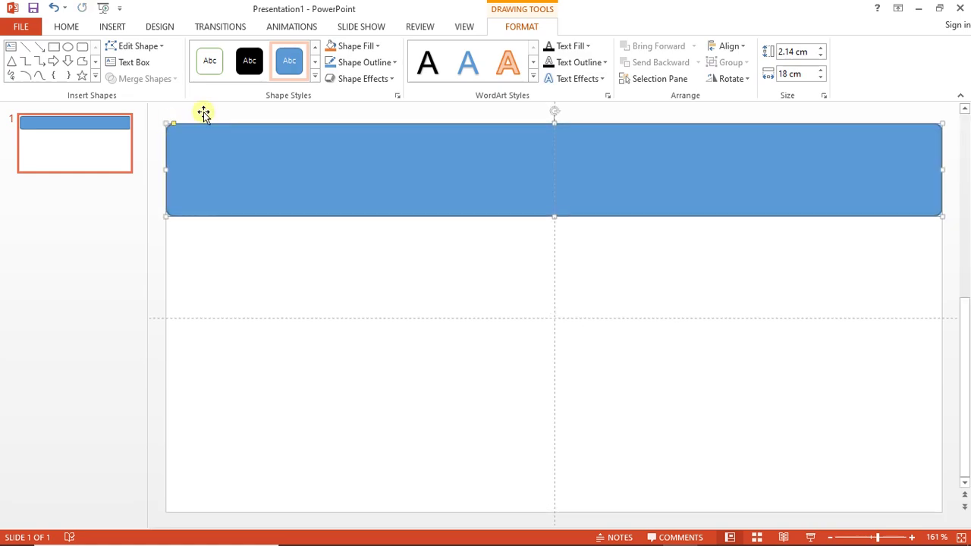
Fill the top bar with custom green RGB 0, 255, 0 and give it no outline
left_click(371, 47)
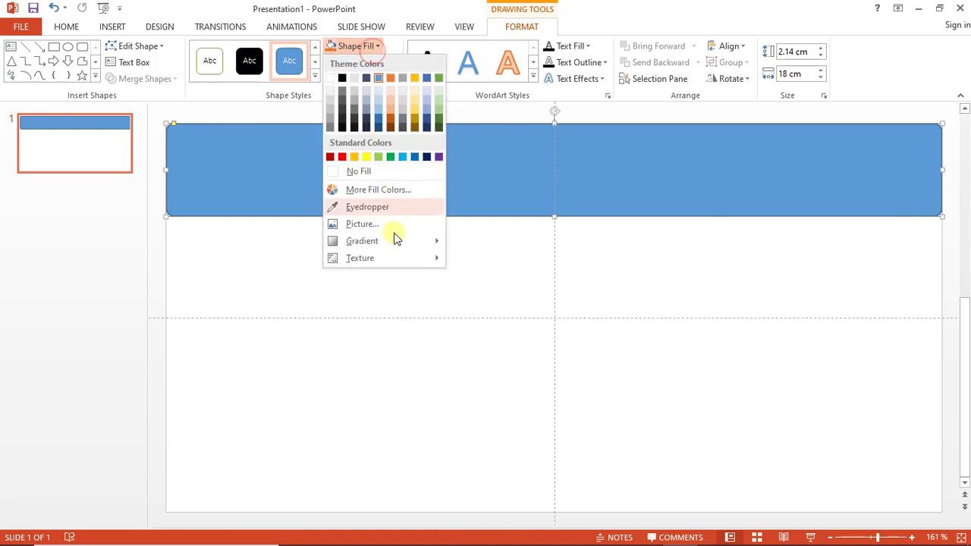
left_click(394, 190)
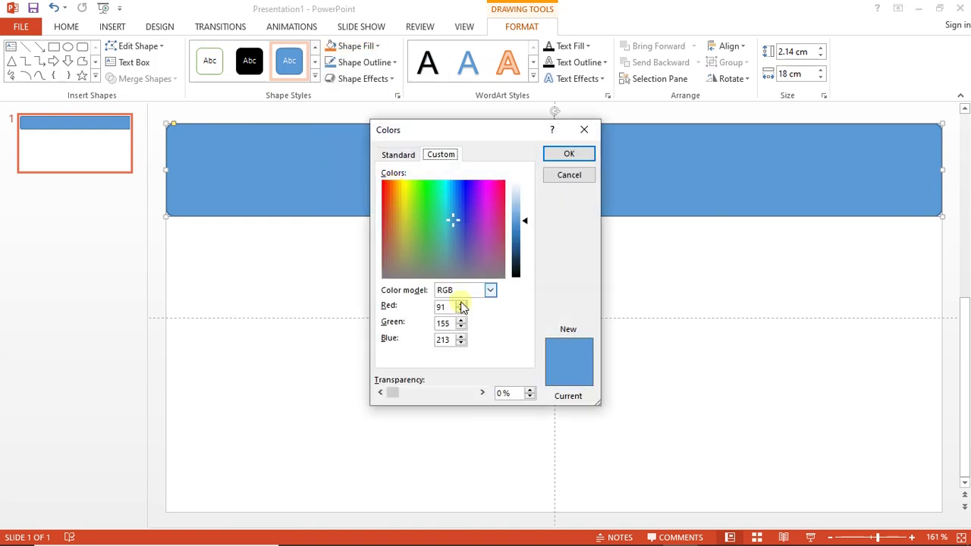
left_click_drag(447, 307, 407, 308)
type("0")
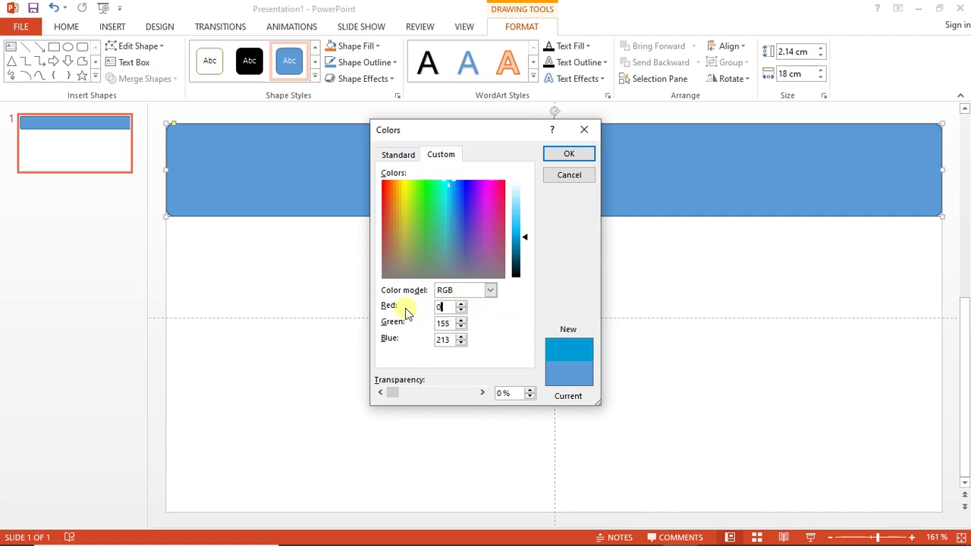
left_click_drag(452, 341, 430, 345)
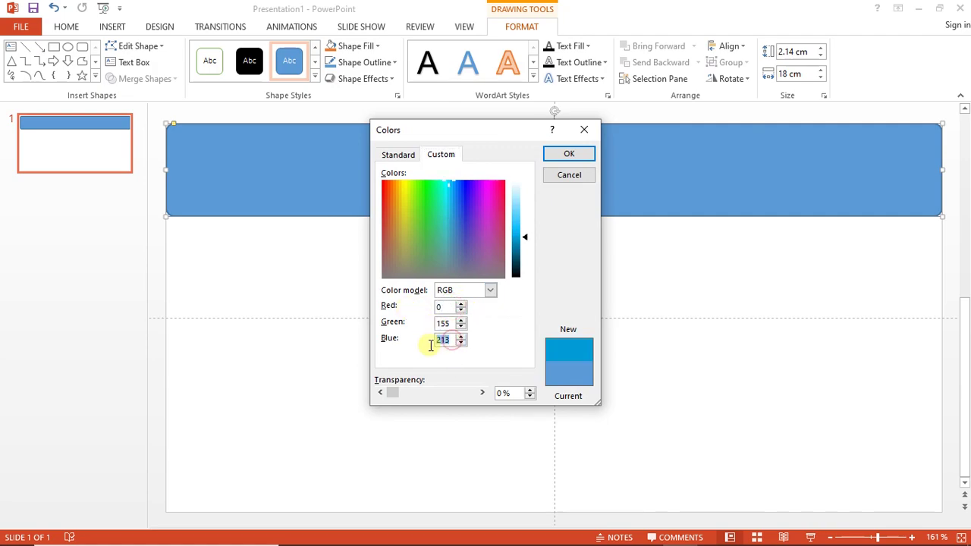
type("0")
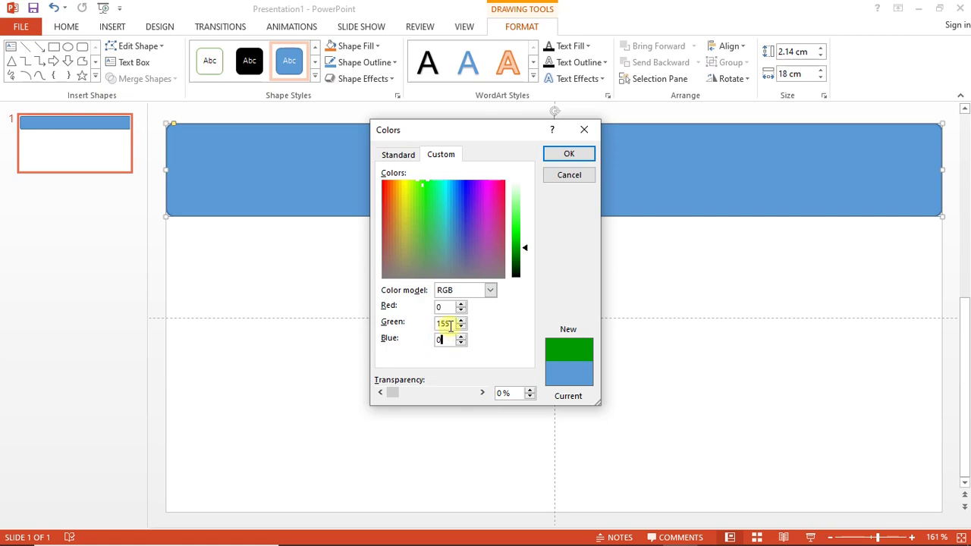
left_click_drag(449, 325, 430, 325)
type("255")
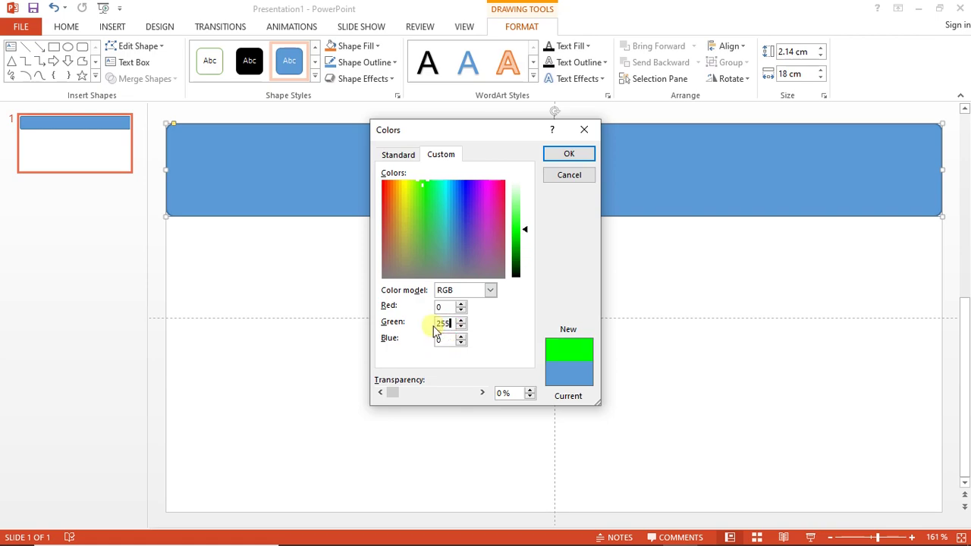
left_click(566, 154)
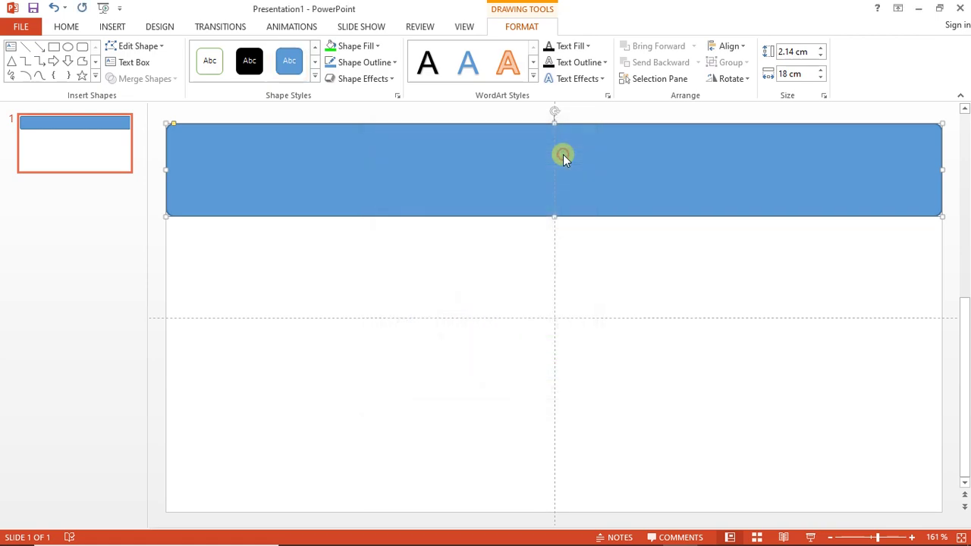
left_click(383, 64)
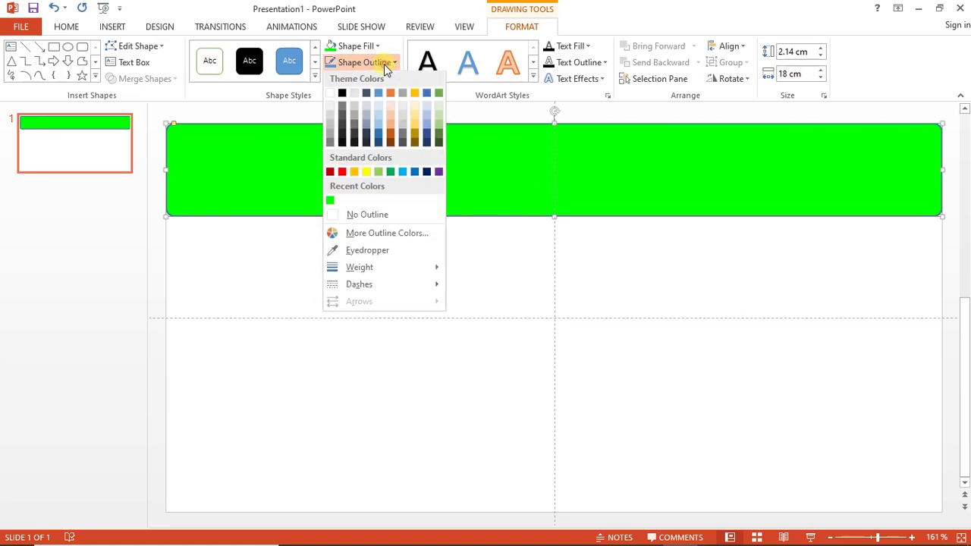
left_click(371, 218)
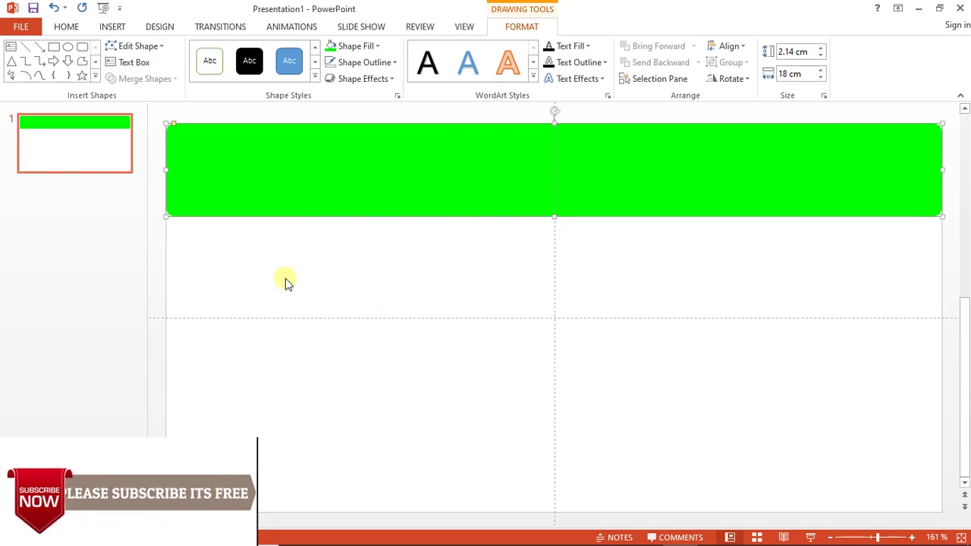
Draw a horizontal straight line across the lower part of the green banner
left_click(214, 251)
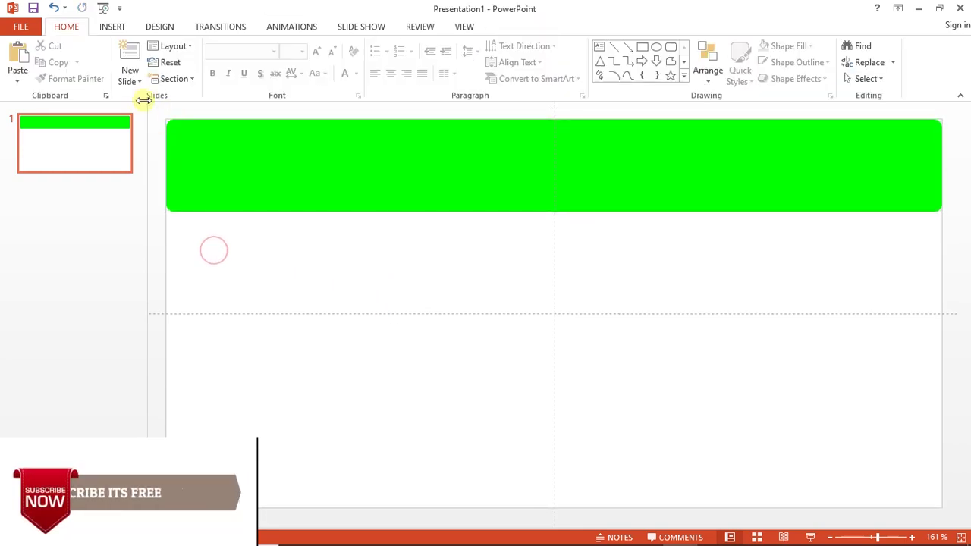
left_click(112, 27)
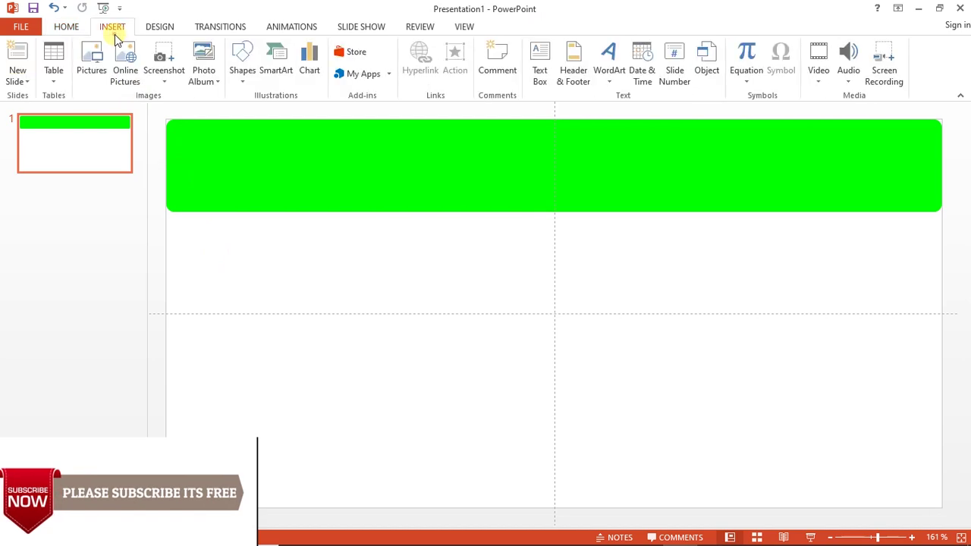
left_click(242, 72)
left_click(252, 116)
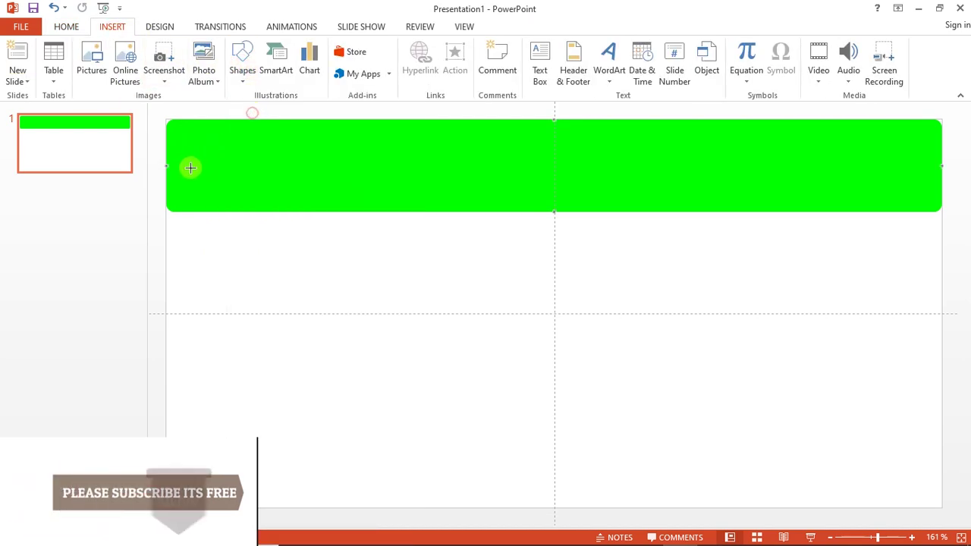
left_click_drag(162, 195, 290, 195)
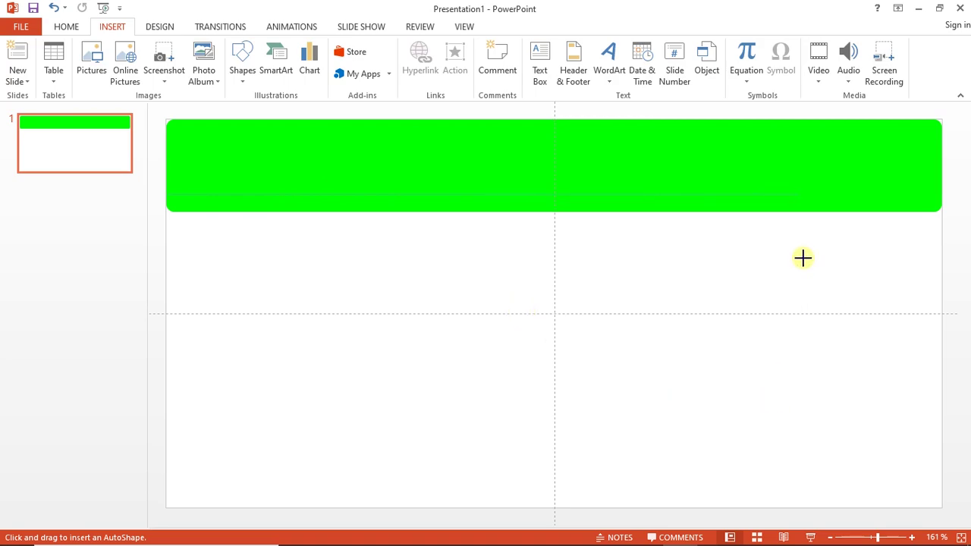
left_click(940, 210)
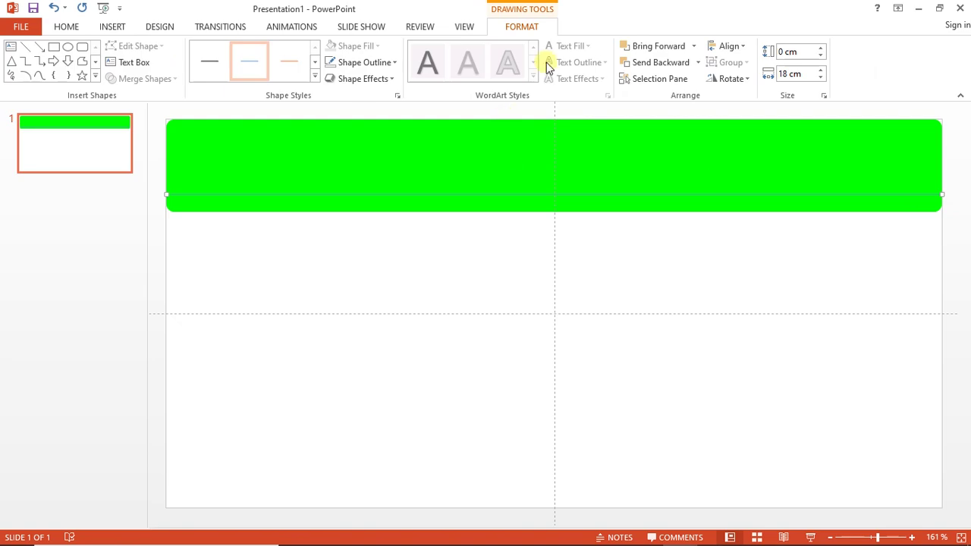
Make the line white with a 6 pt weight
left_click(357, 65)
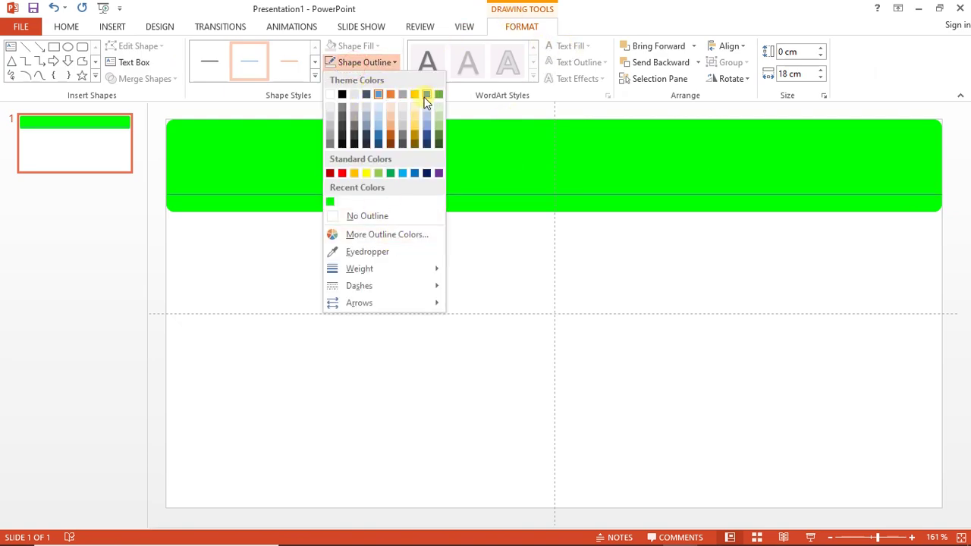
left_click(331, 96)
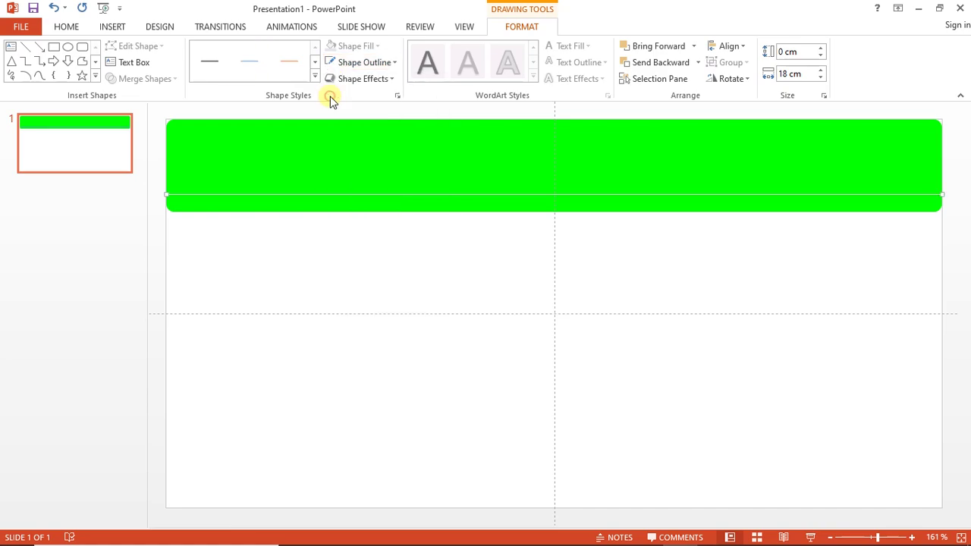
left_click(357, 62)
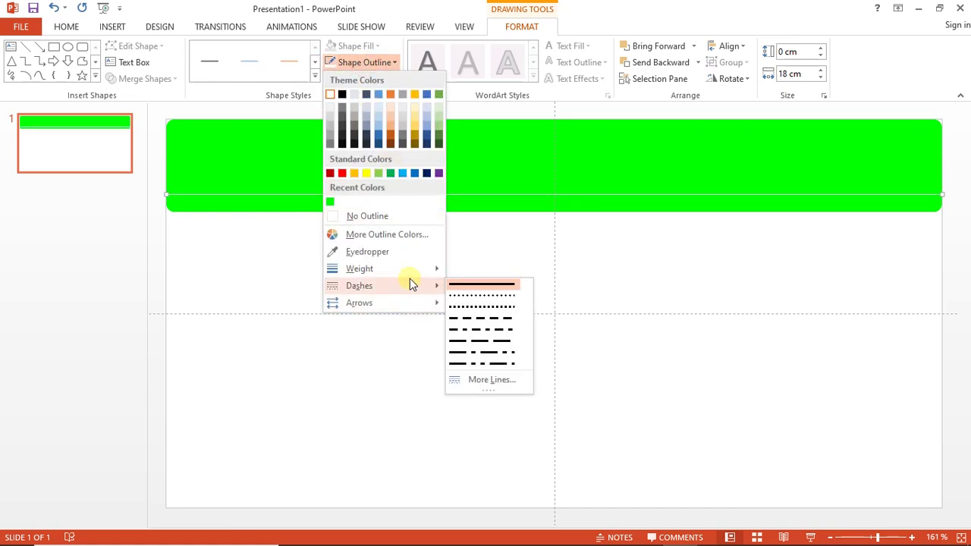
mouse_move(415, 276)
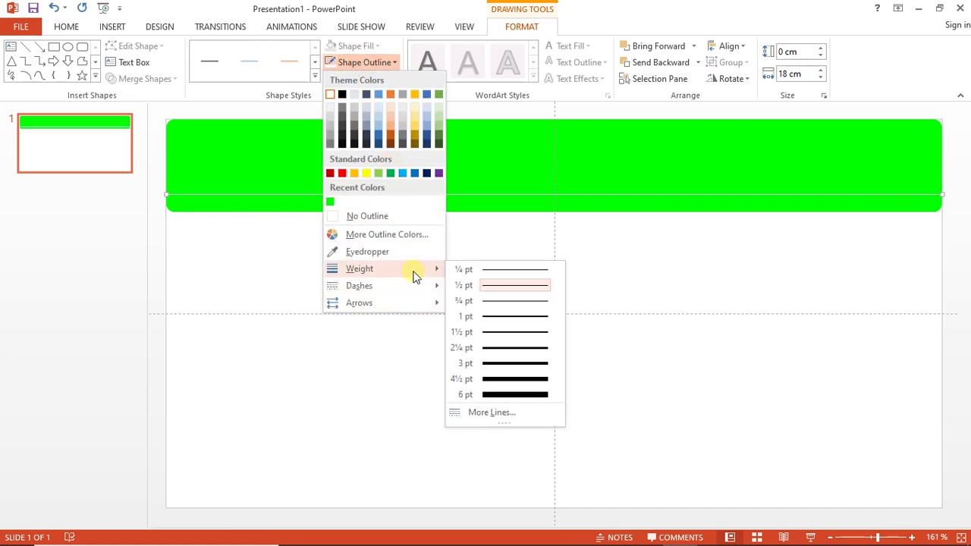
left_click(508, 396)
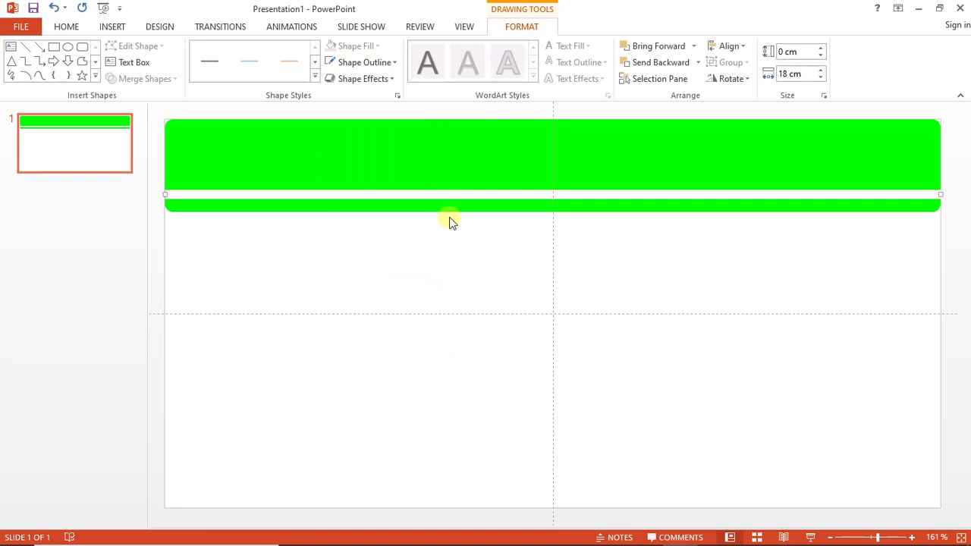
left_click(440, 246)
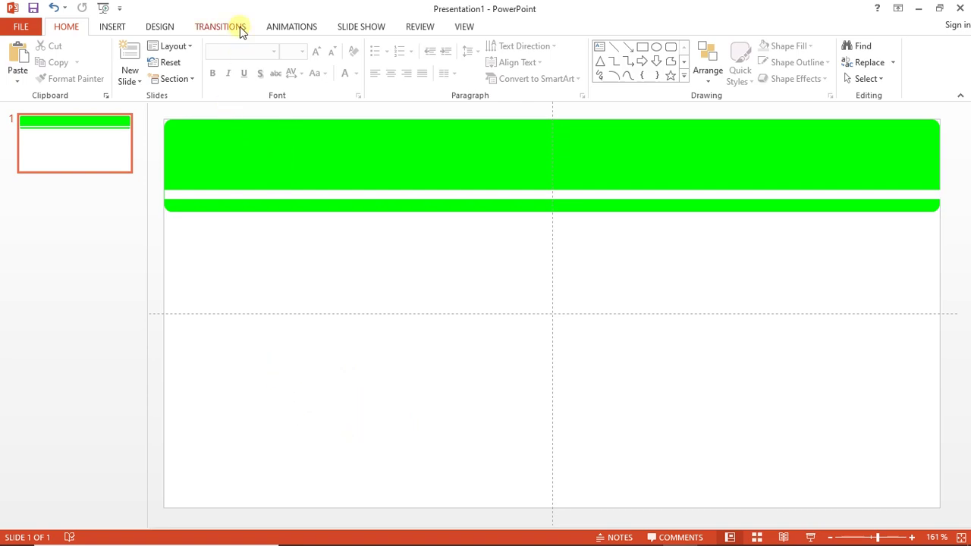
Place the green crest image from the ID folder at the banner's left end, 2.4 × 2.19 cm
mouse_move(470, 540)
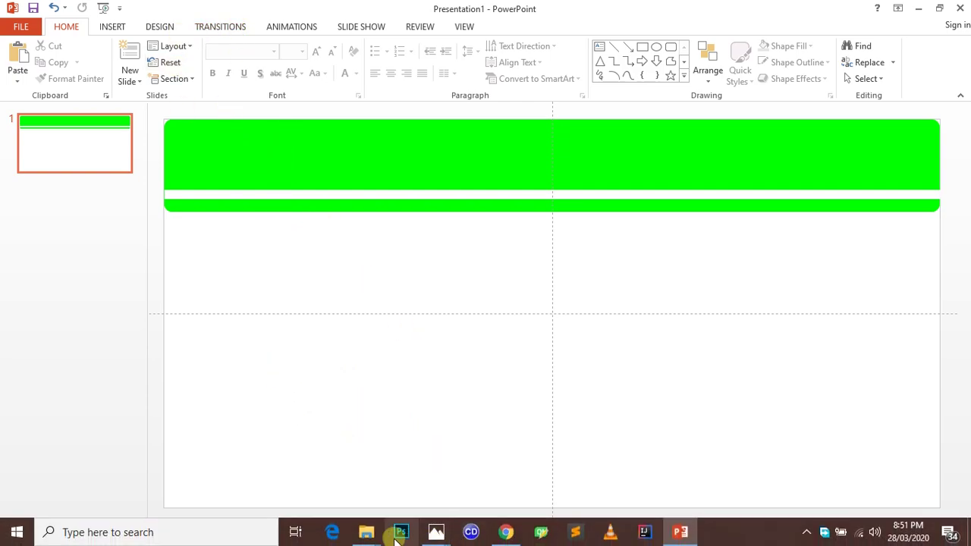
mouse_move(368, 535)
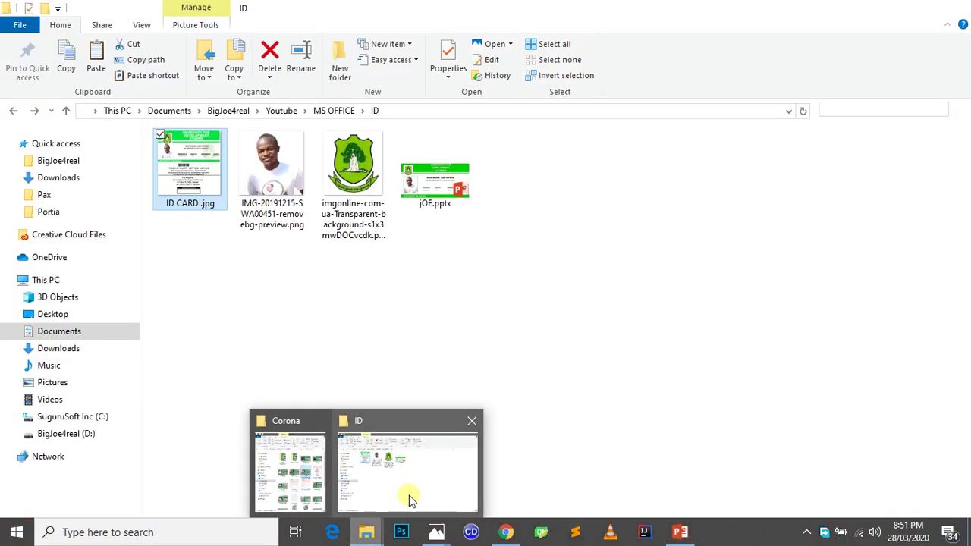
left_click(409, 497)
left_click(358, 199)
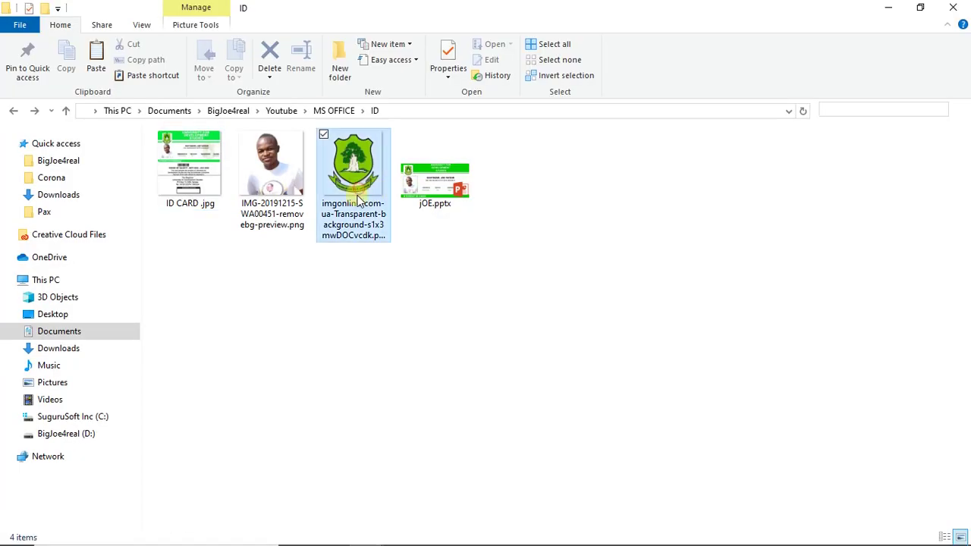
left_click_drag(358, 206, 328, 229)
left_click_drag(279, 205, 279, 205)
left_click_drag(507, 267, 263, 225)
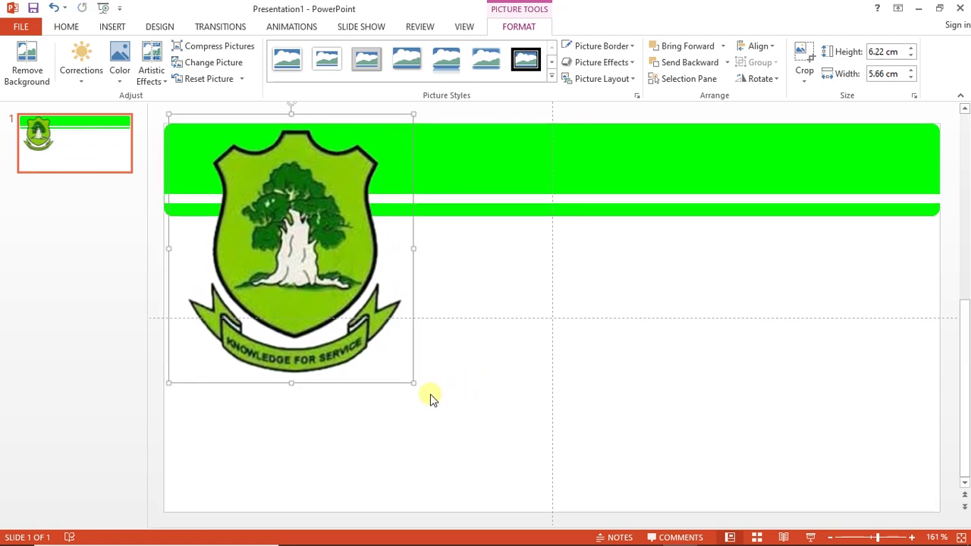
left_click_drag(410, 384, 264, 193)
left_click_drag(298, 231, 281, 218)
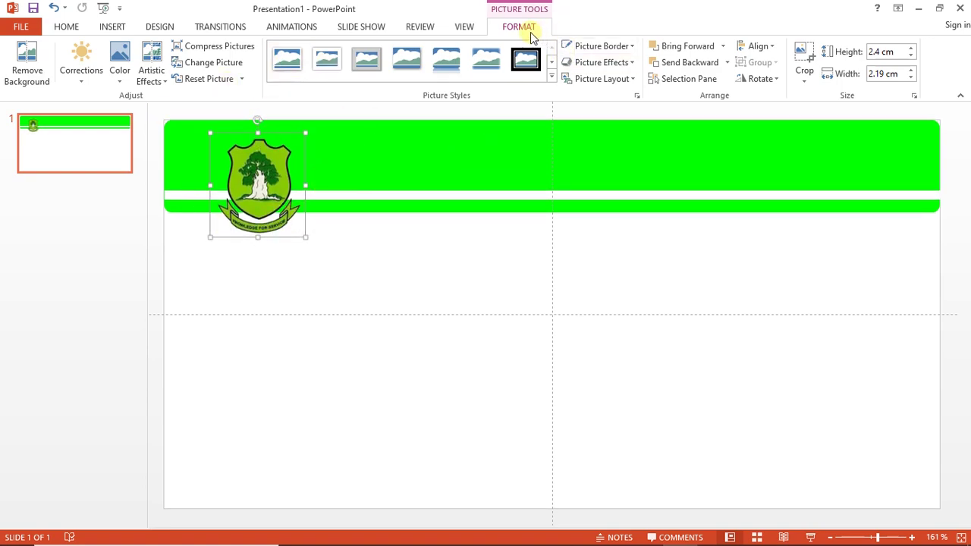
Give the crest picture a solid white fill in the Format Picture pane
left_click(638, 96)
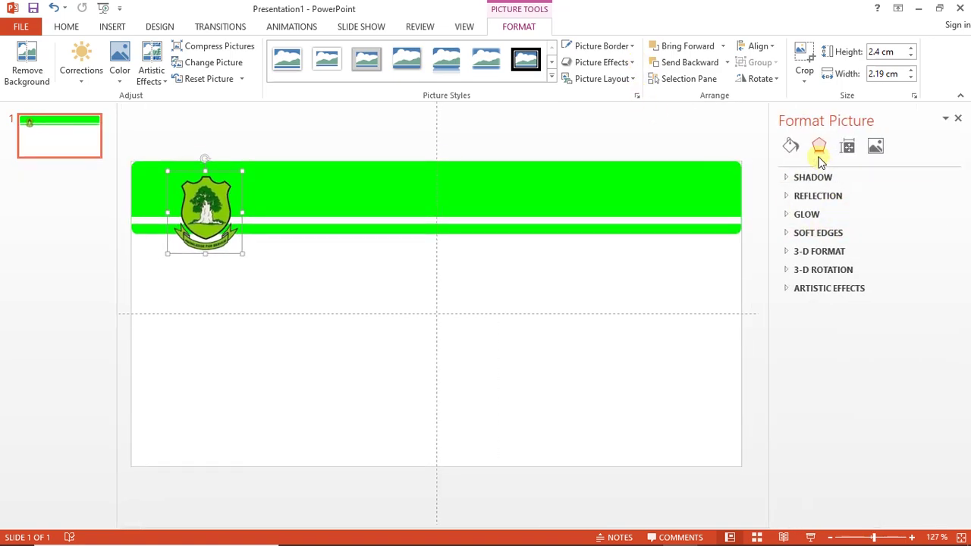
left_click(790, 150)
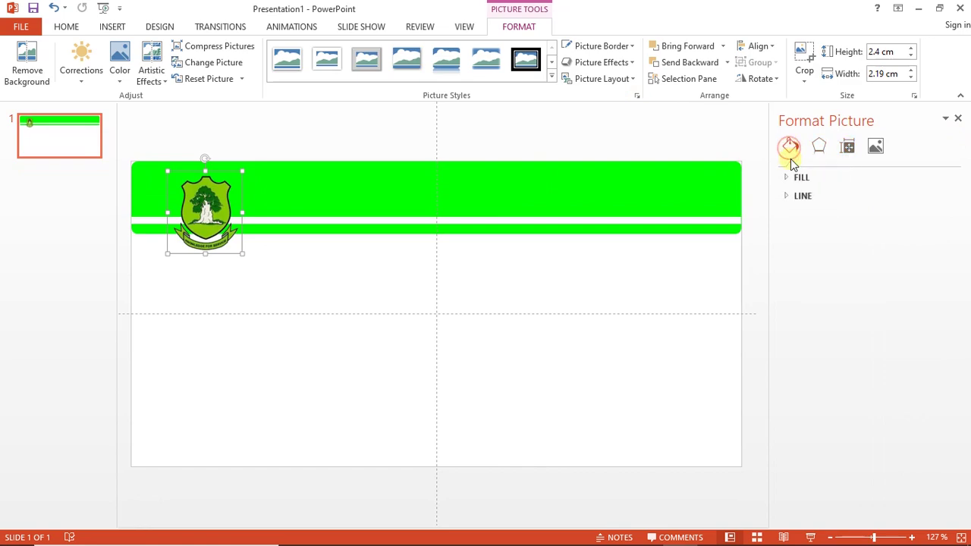
left_click(790, 177)
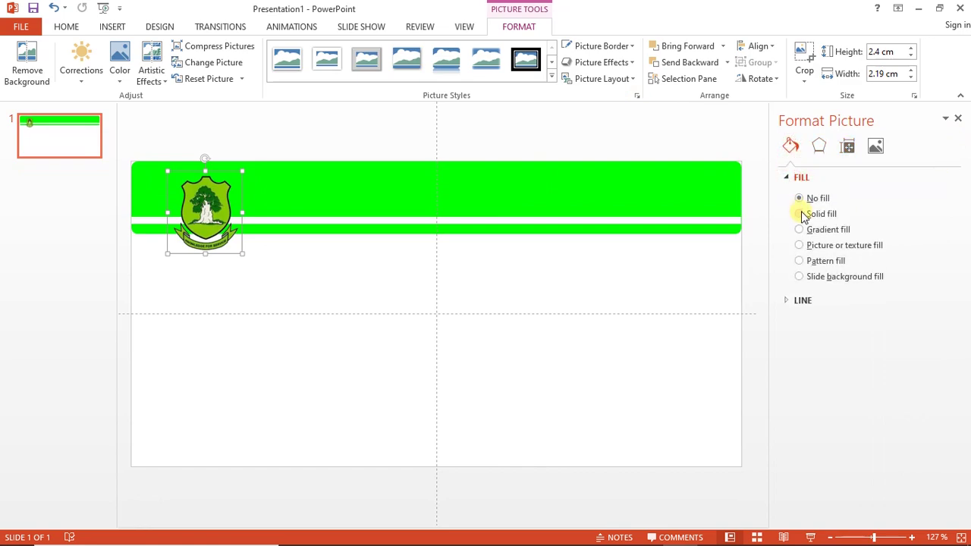
left_click(800, 214)
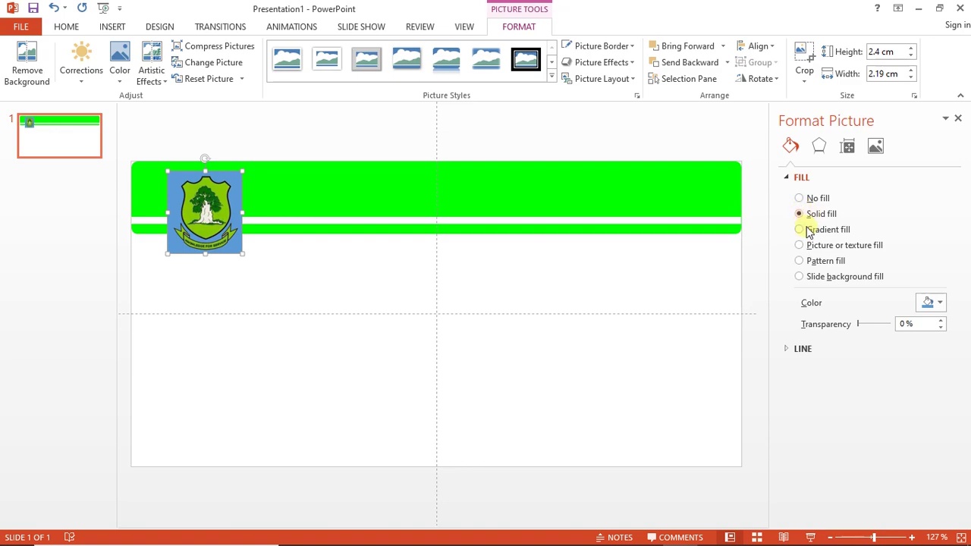
left_click(942, 302)
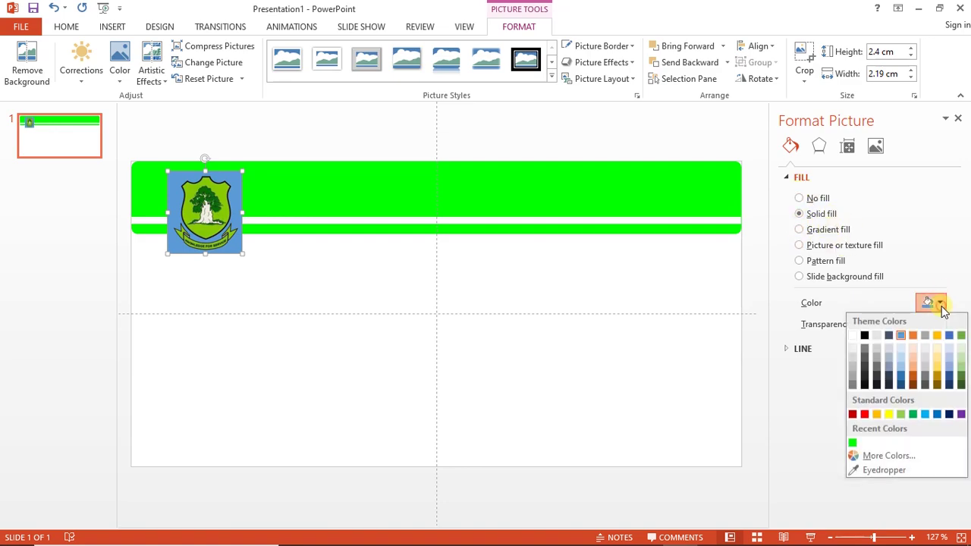
left_click(855, 337)
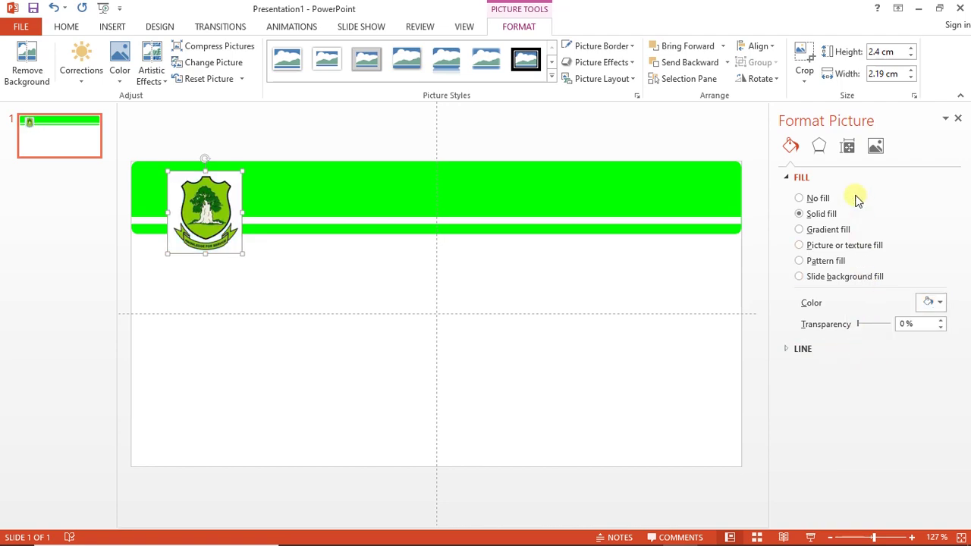
left_click(791, 177)
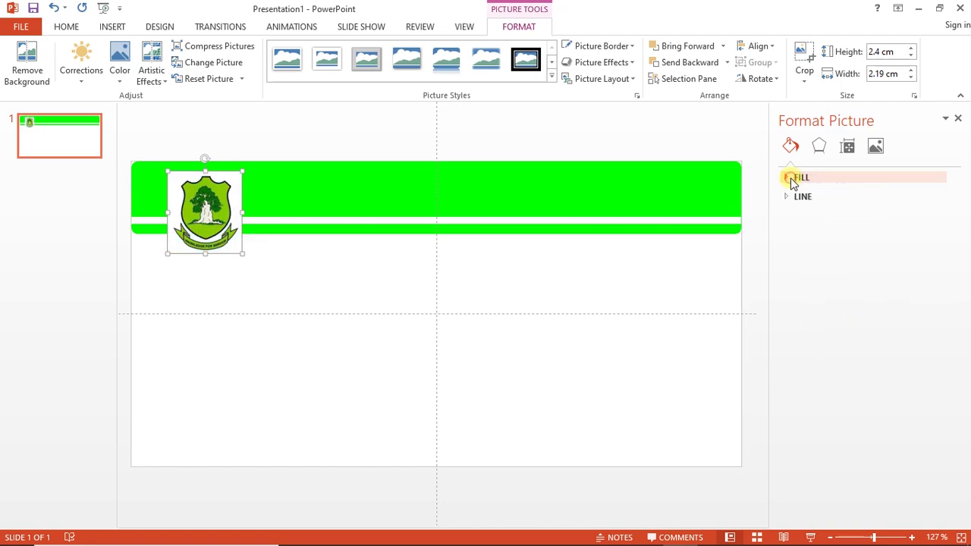
left_click(676, 146)
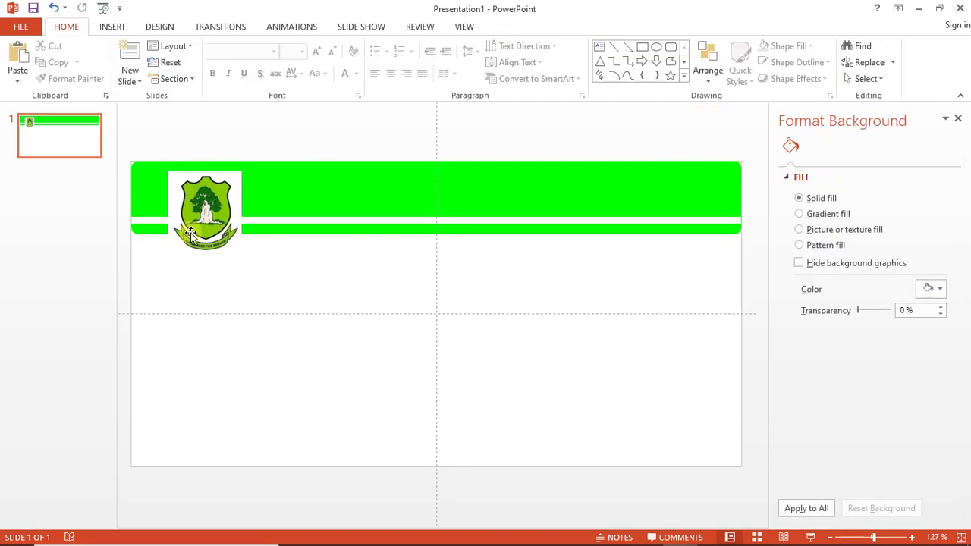
left_click(201, 191)
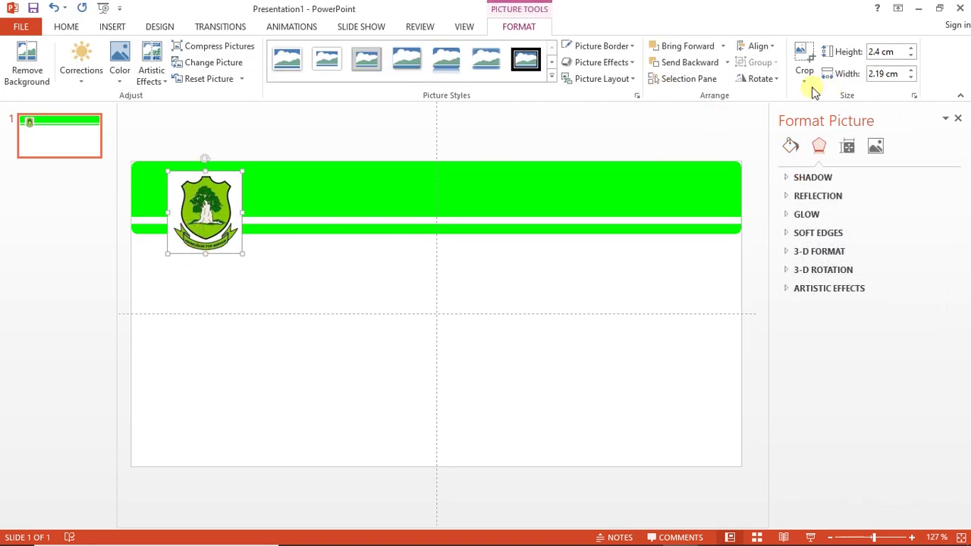
Crop the crest picture to a rounded rectangle shape
left_click(808, 85)
mouse_move(813, 115)
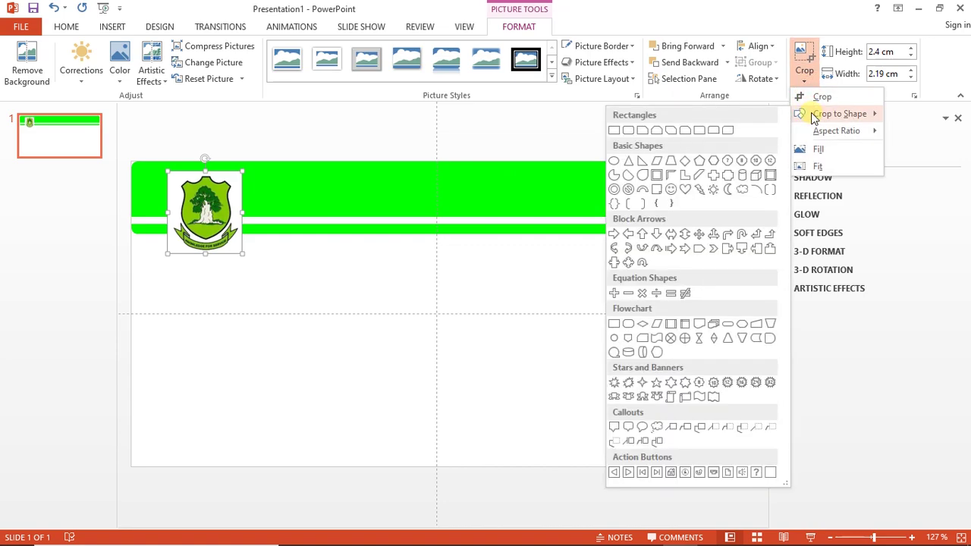
left_click(628, 131)
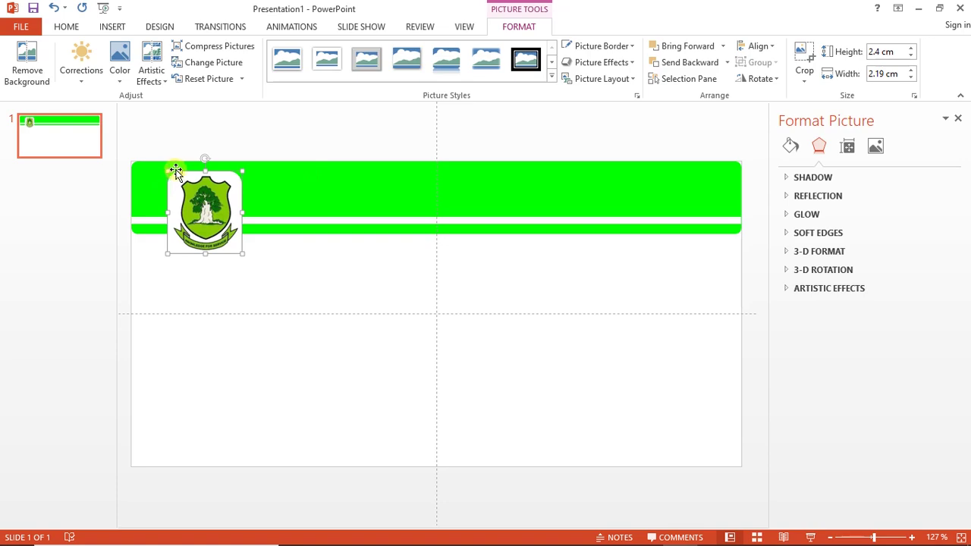
left_click(179, 176)
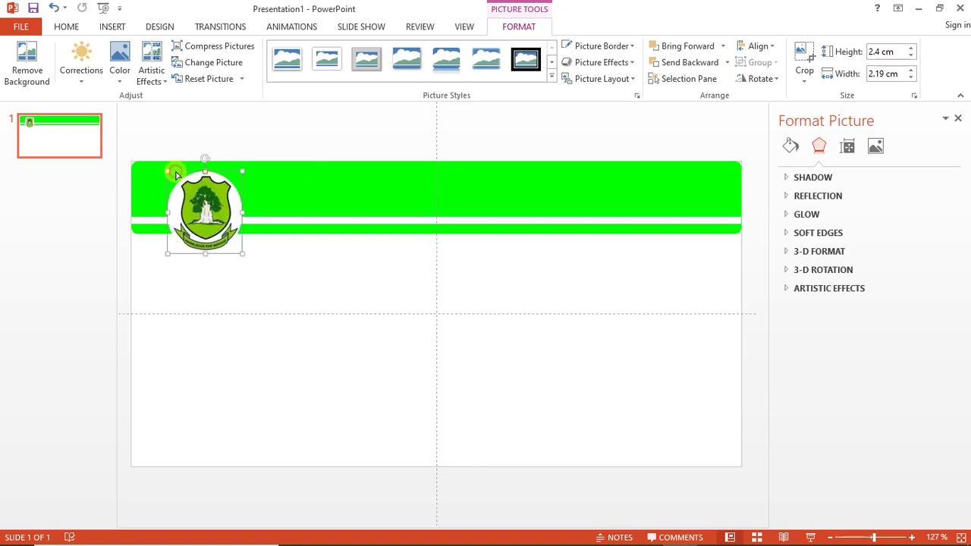
left_click(198, 176)
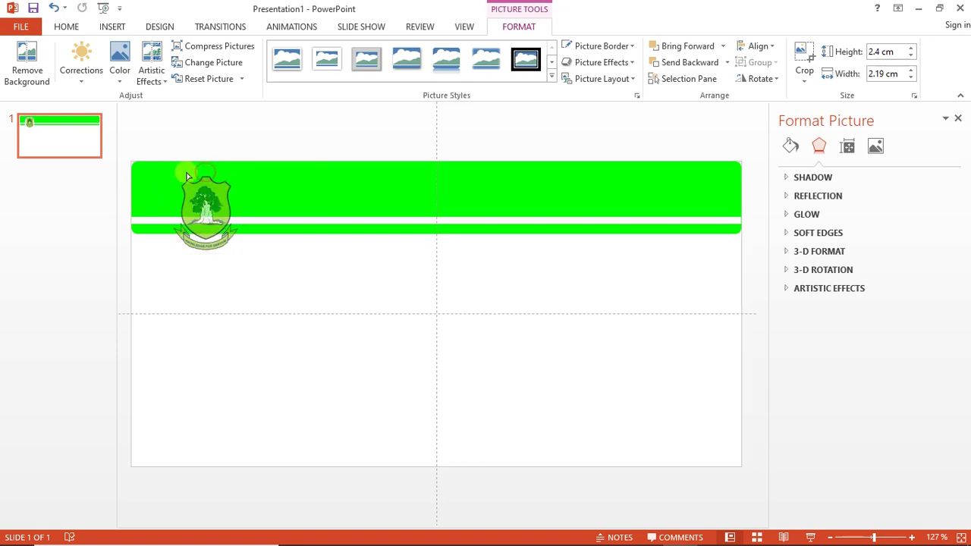
Reselect the crest and nudge it slightly lower on the green banner
left_click(182, 174)
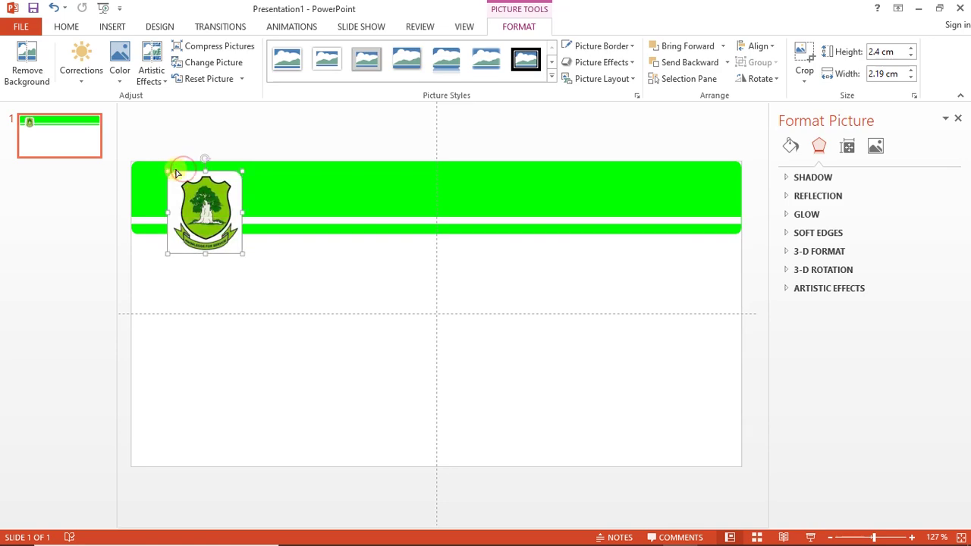
left_click(175, 176)
left_click(173, 176)
left_click(174, 175)
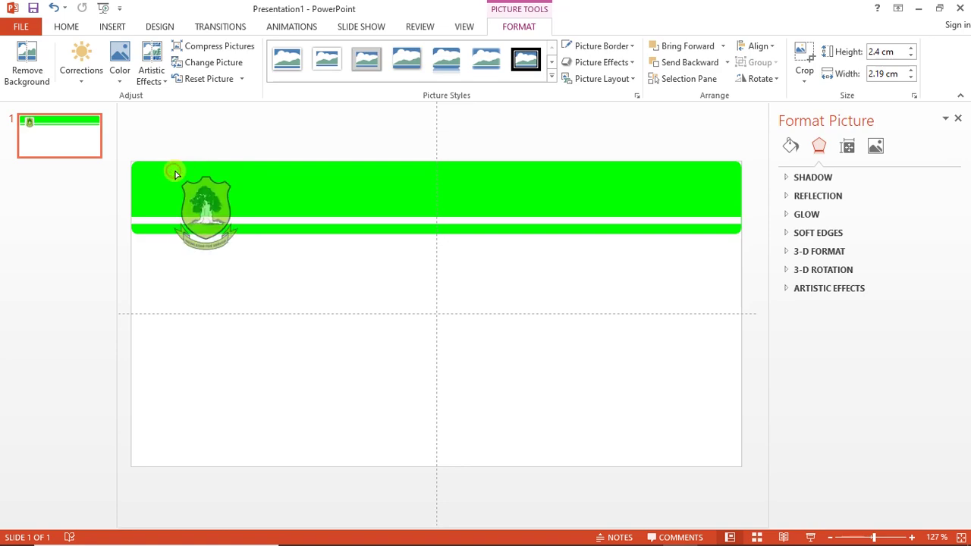
left_click(292, 240)
left_click(221, 236)
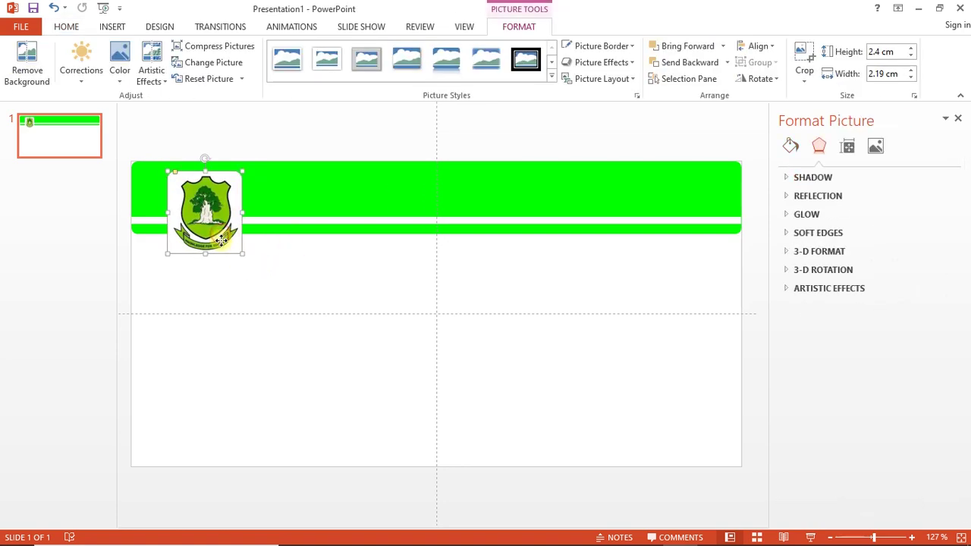
left_click_drag(221, 236, 221, 238)
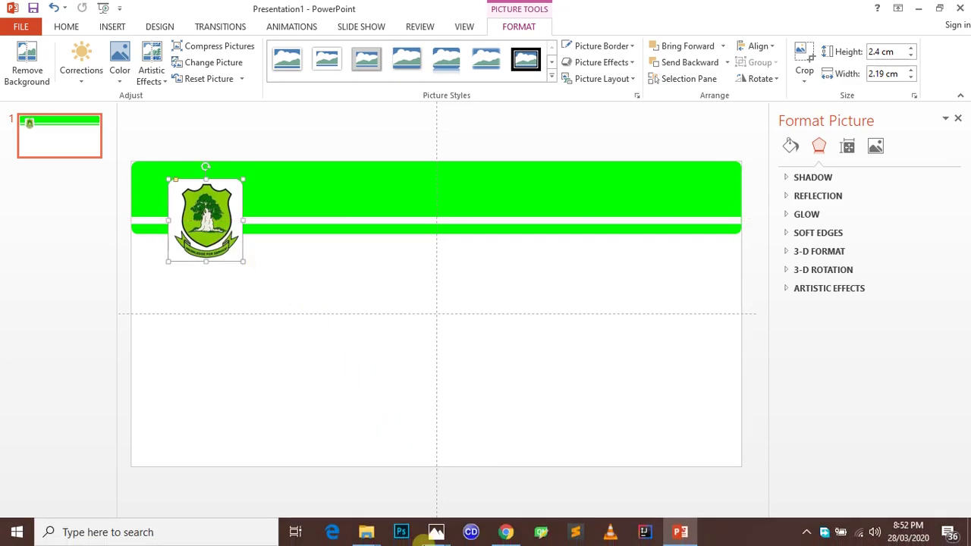
Draw a rectangle along the card's bottom, thin it to 0.67 cm, and fill it green
left_click(112, 27)
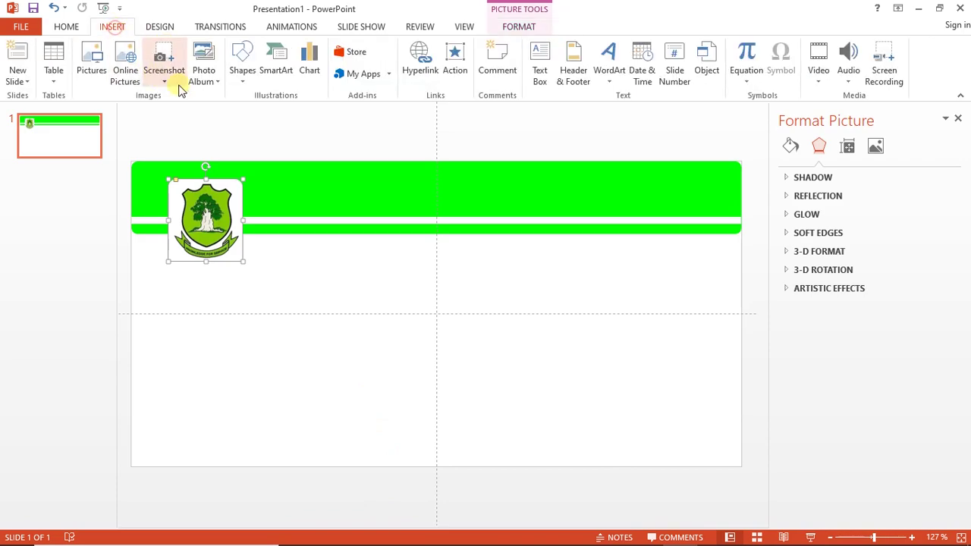
left_click(241, 74)
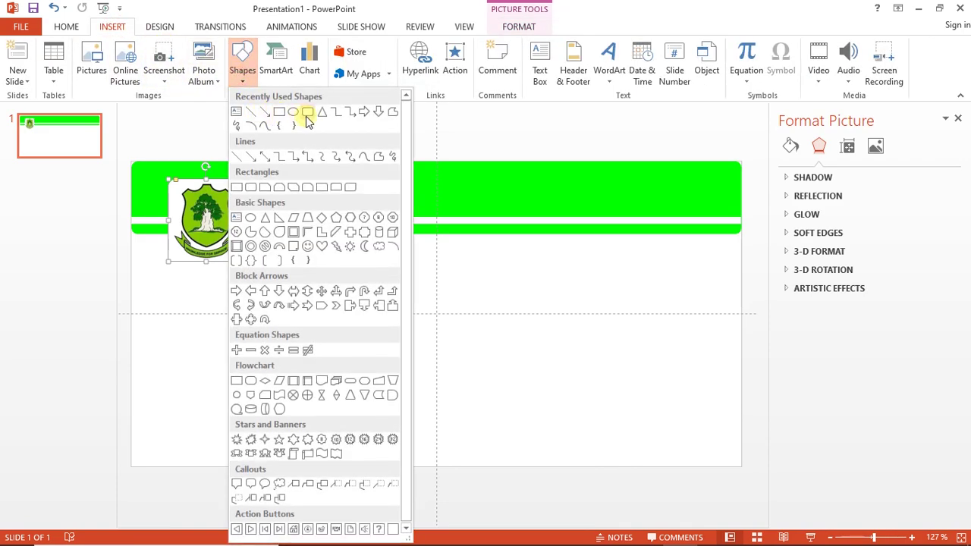
left_click(310, 116)
mouse_move(129, 444)
left_mouse_down()
mouse_move(475, 496)
mouse_move(642, 477)
mouse_move(757, 486)
mouse_move(752, 458)
mouse_move(731, 460)
left_mouse_up()
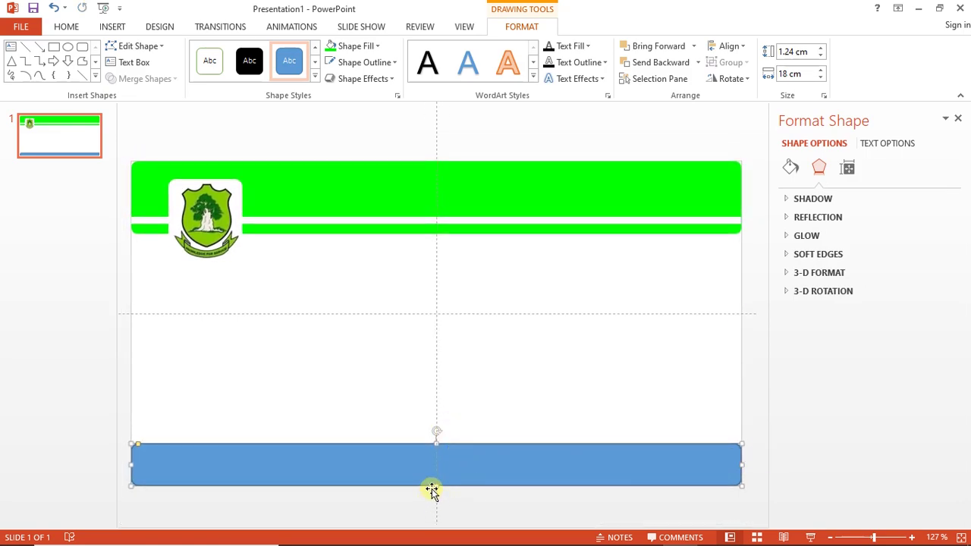
left_click_drag(436, 486, 435, 468)
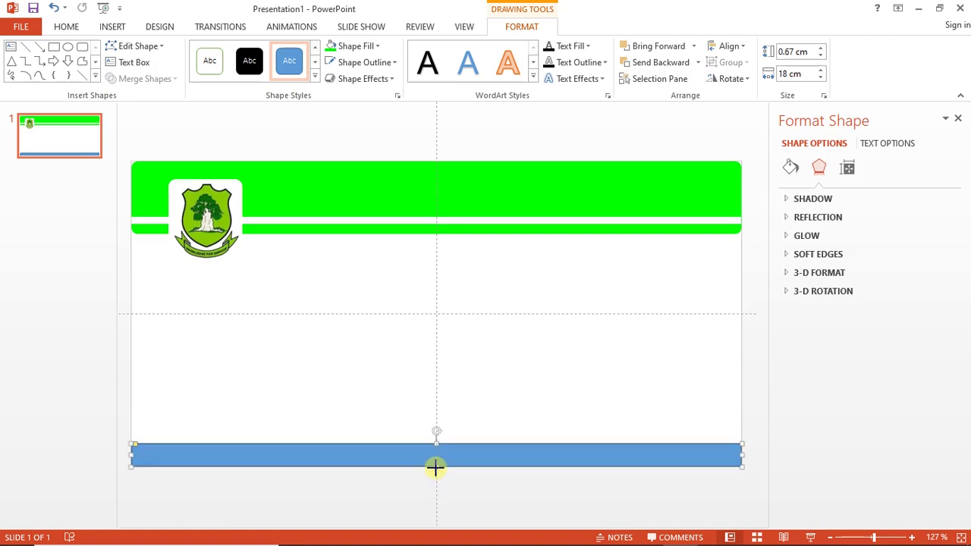
left_click(335, 51)
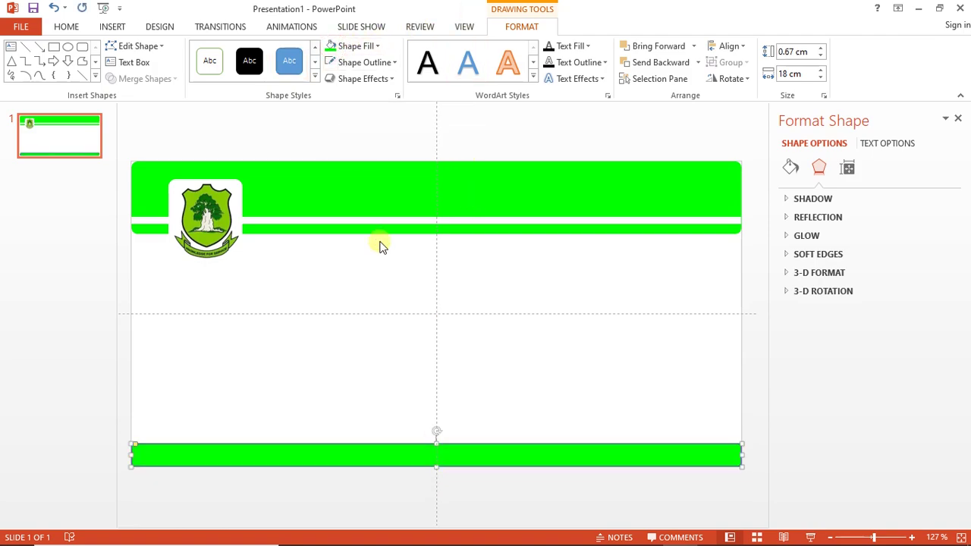
left_click(282, 302)
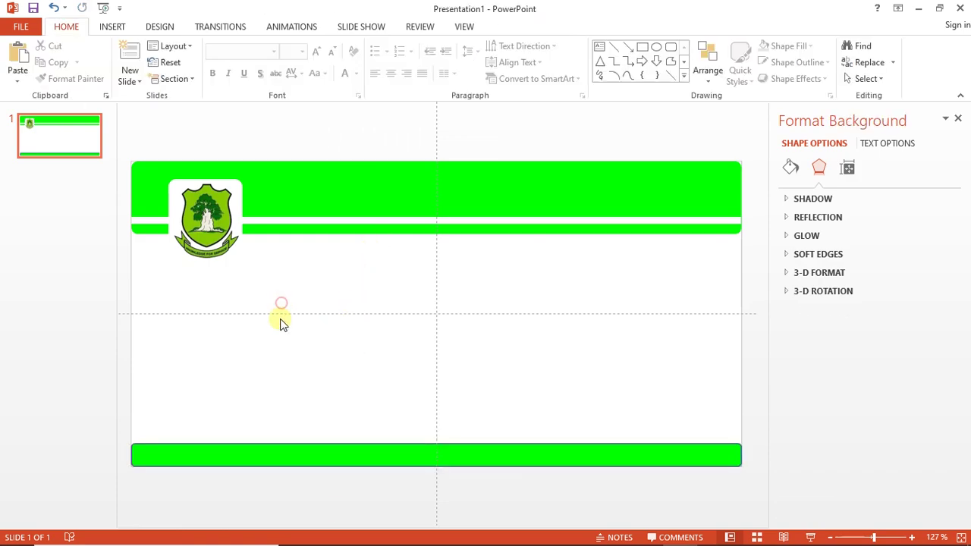
Drag the student photo from the ID folder onto the PowerPoint slide
mouse_move(367, 532)
left_click(419, 478)
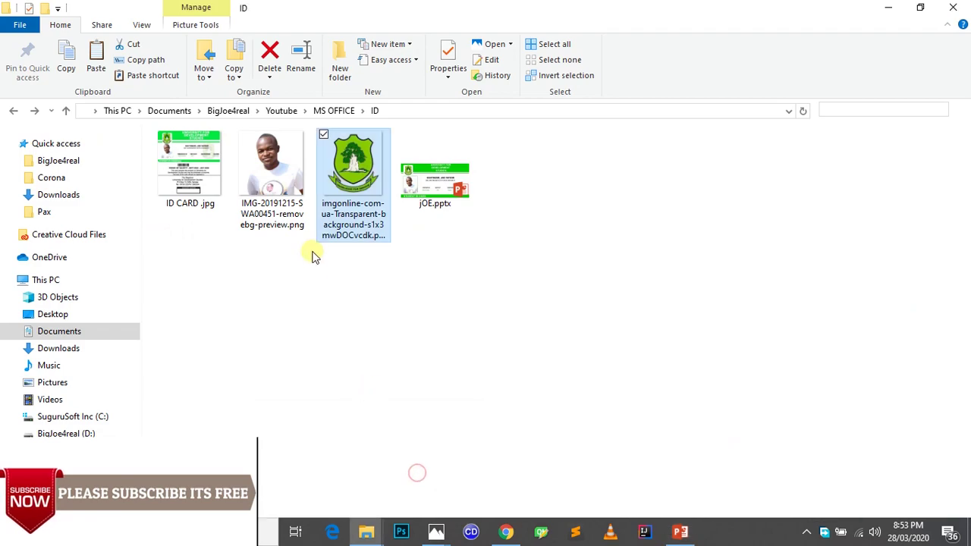
left_click_drag(284, 216, 600, 540)
left_click_drag(738, 540, 239, 359)
Resize the photo to about 4.7 cm square and place it below the crest
left_click_drag(393, 450, 233, 401)
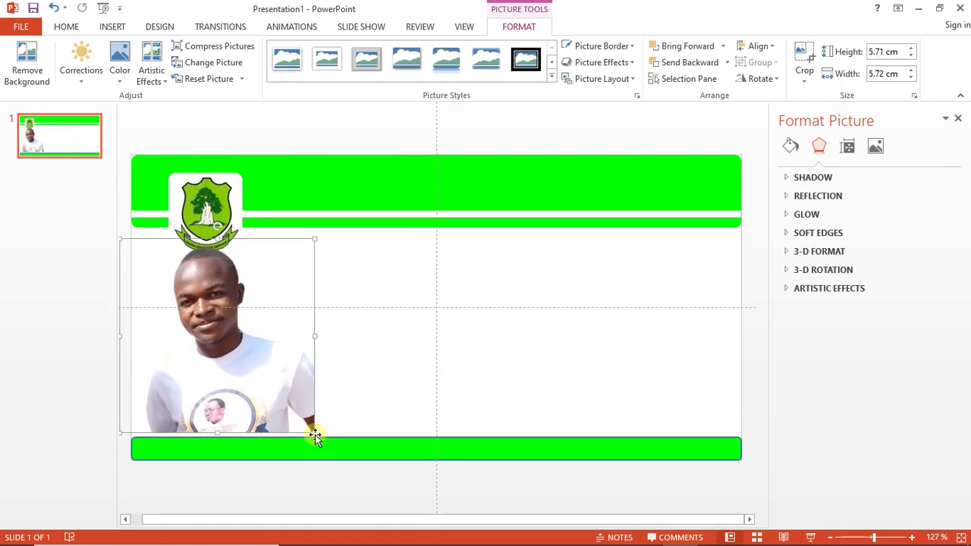
left_click_drag(315, 434, 240, 392)
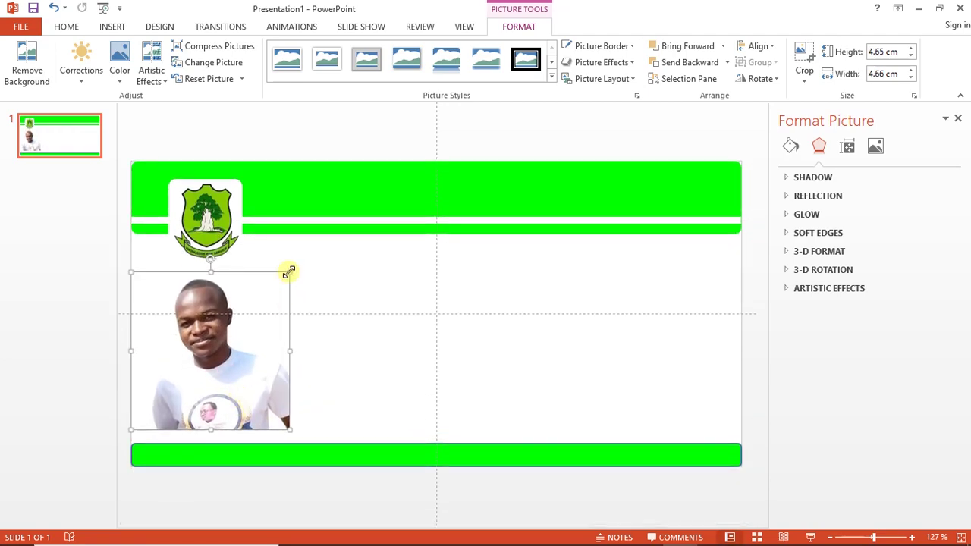
left_click_drag(289, 271, 297, 257)
mouse_move(267, 319)
left_mouse_down()
mouse_move(256, 325)
mouse_move(262, 316)
mouse_move(252, 315)
left_mouse_up()
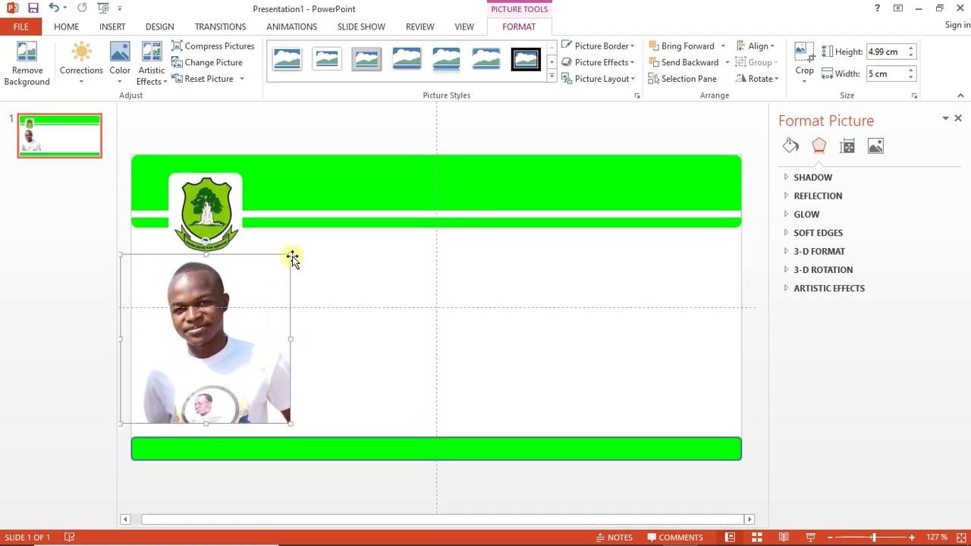
left_click_drag(292, 255, 281, 265)
left_click_drag(224, 352, 227, 351)
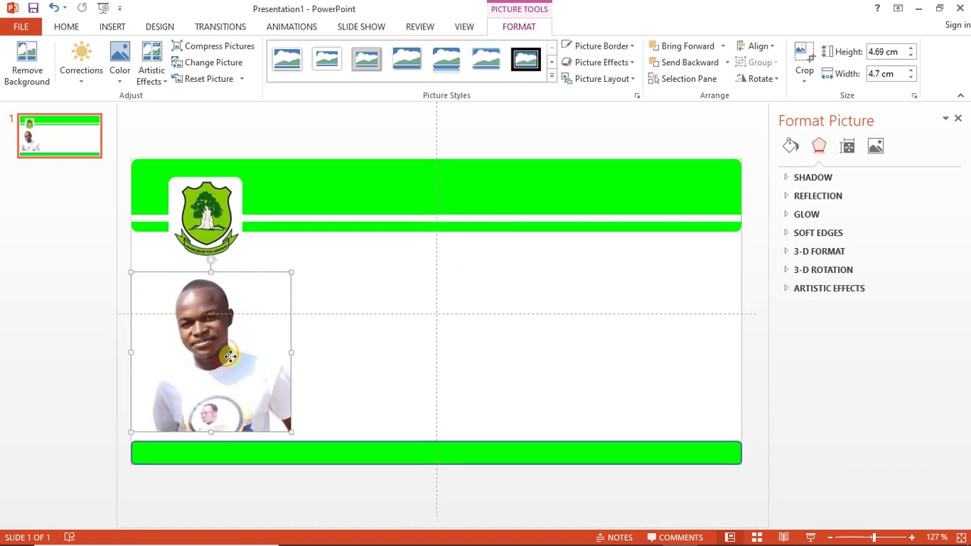
Crop the photo to a Rounded Rectangle shape and give it a green border
left_click(796, 78)
mouse_move(804, 113)
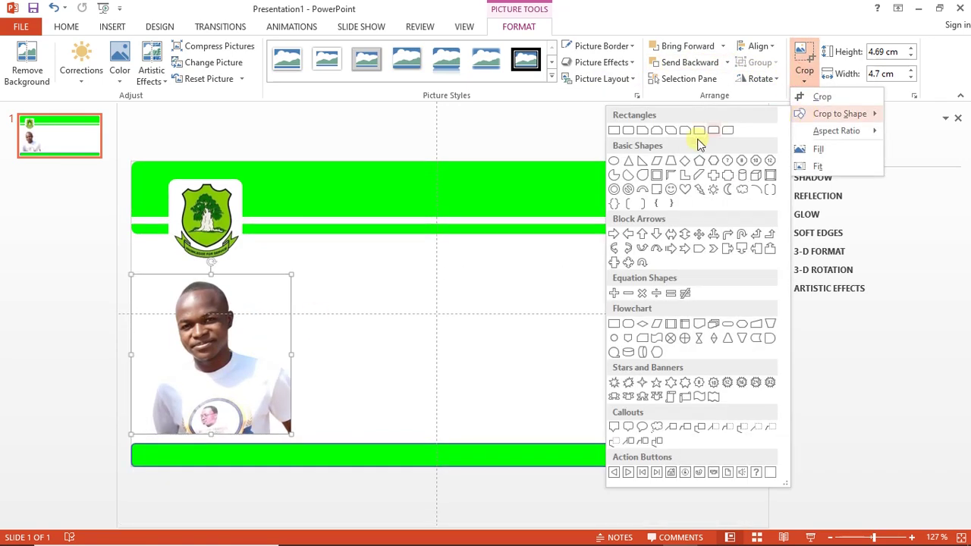
left_click(629, 132)
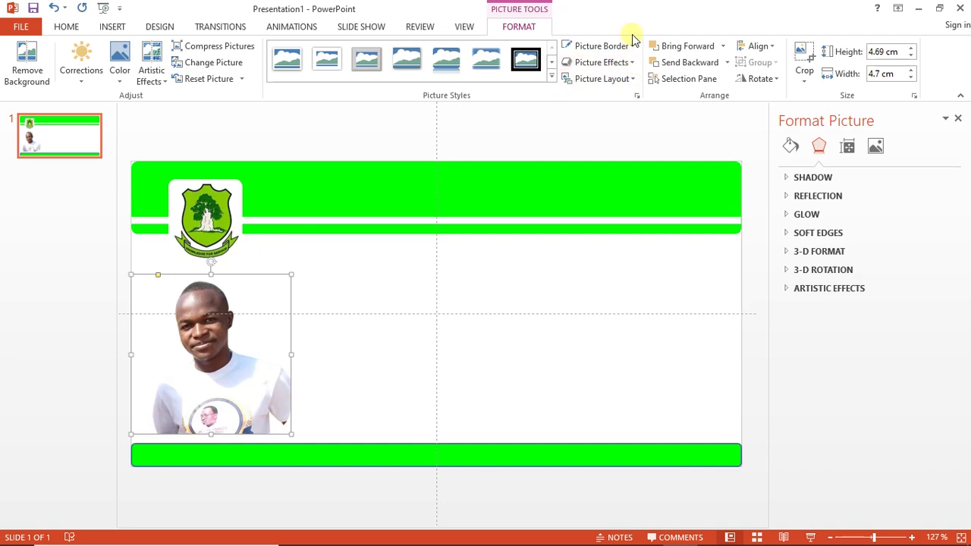
left_click(632, 47)
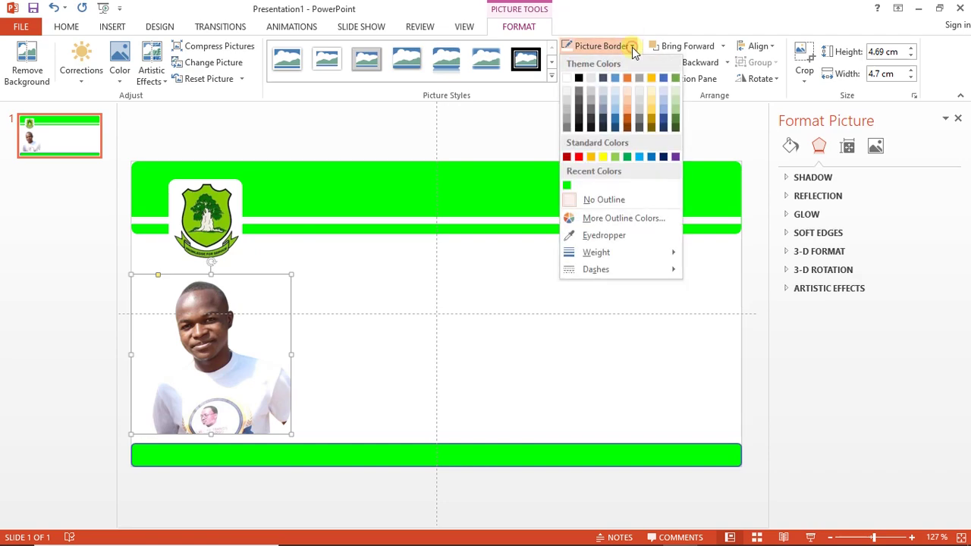
left_click(567, 187)
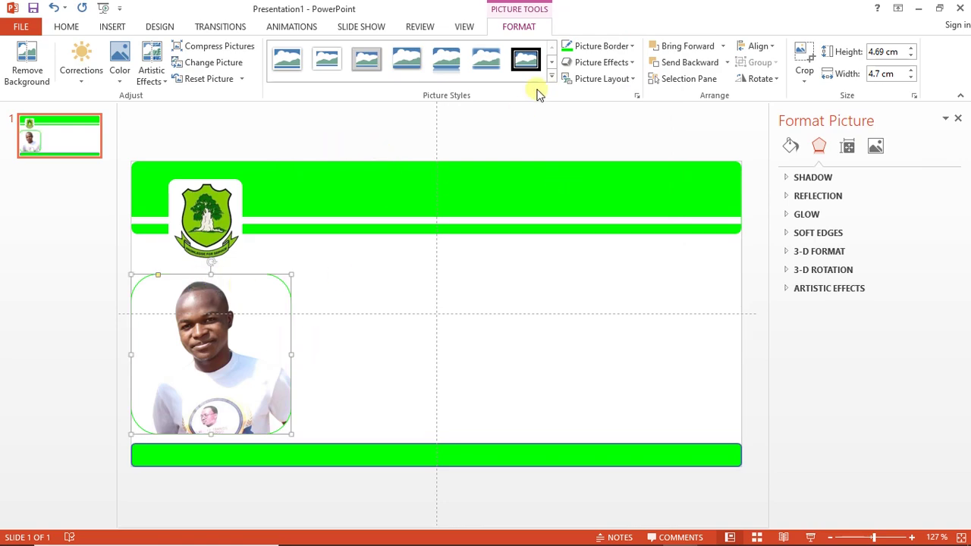
Trim the photo's crop edges and enlarge it slightly to 4.89 × 4.21 cm
left_click(804, 52)
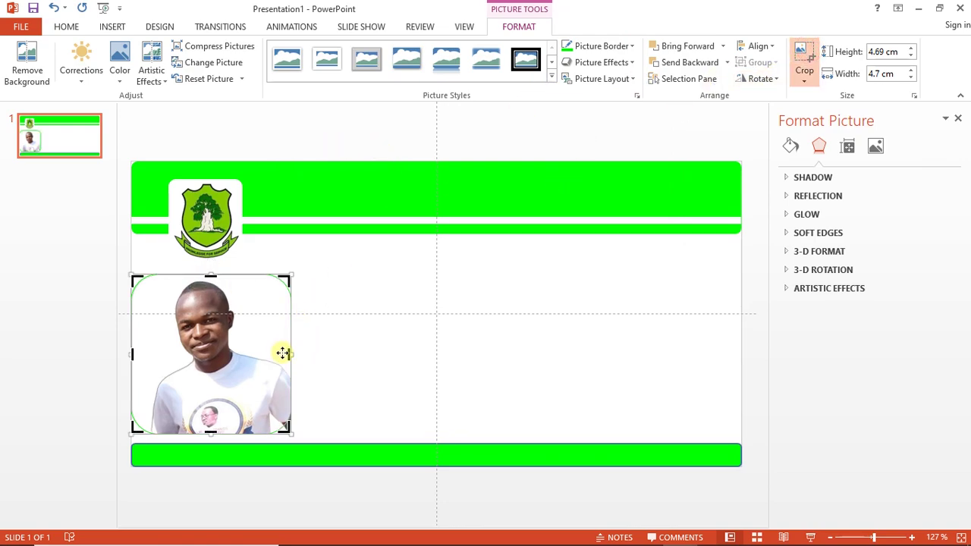
left_click_drag(290, 355, 285, 353)
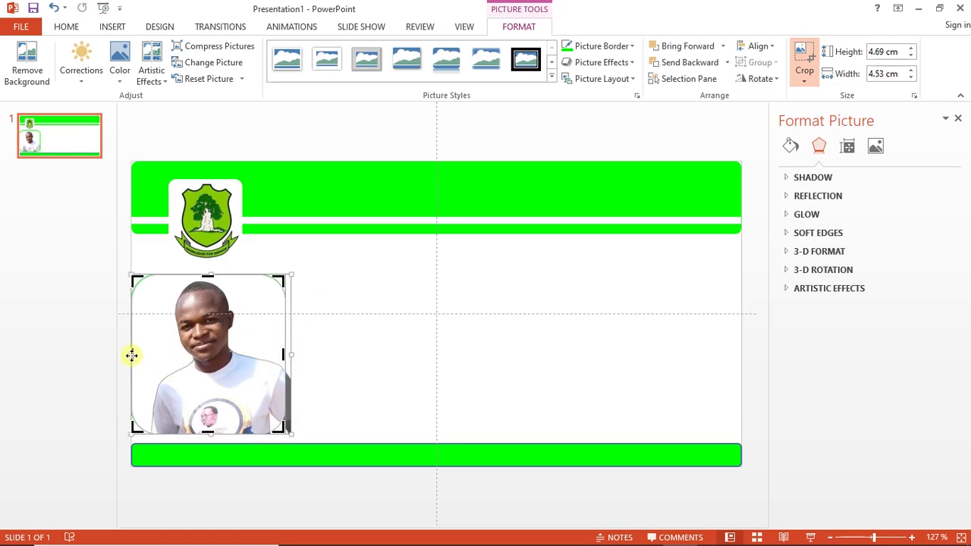
left_click_drag(131, 354, 144, 355)
left_click_drag(214, 274, 216, 271)
left_click_drag(279, 275, 276, 280)
left_click_drag(222, 365, 239, 380)
left_click(334, 362)
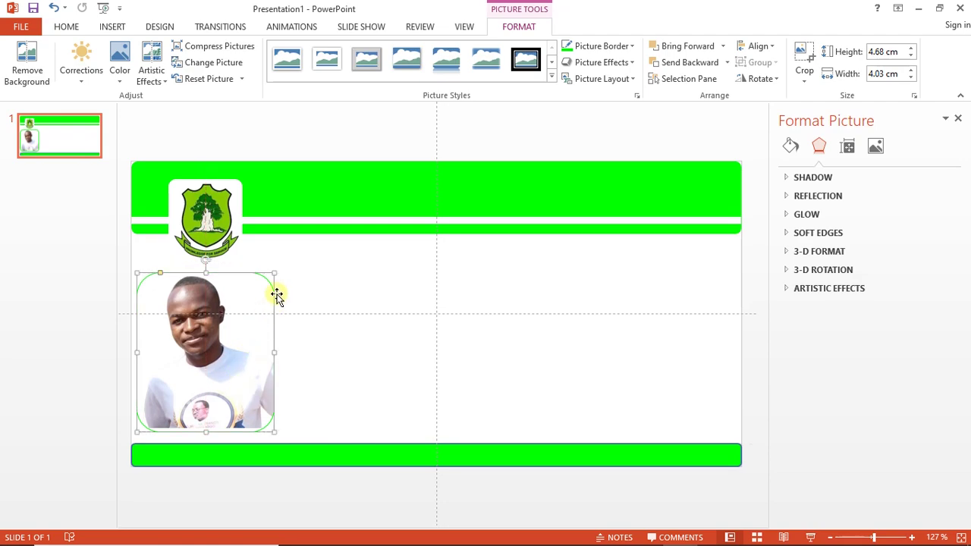
left_click_drag(274, 274, 279, 266)
left_click(330, 330)
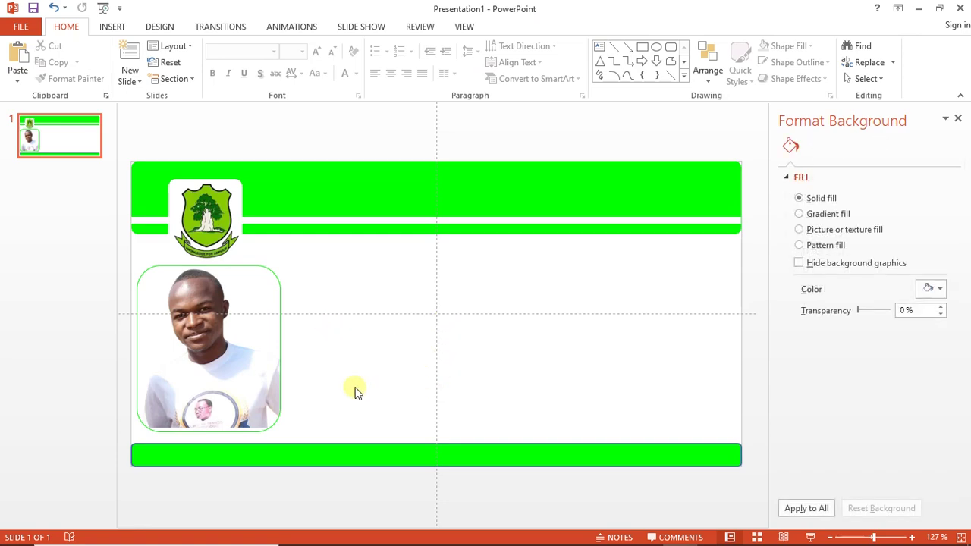
Set the bottom green bar's Shape Outline to No Outline
left_click(252, 459)
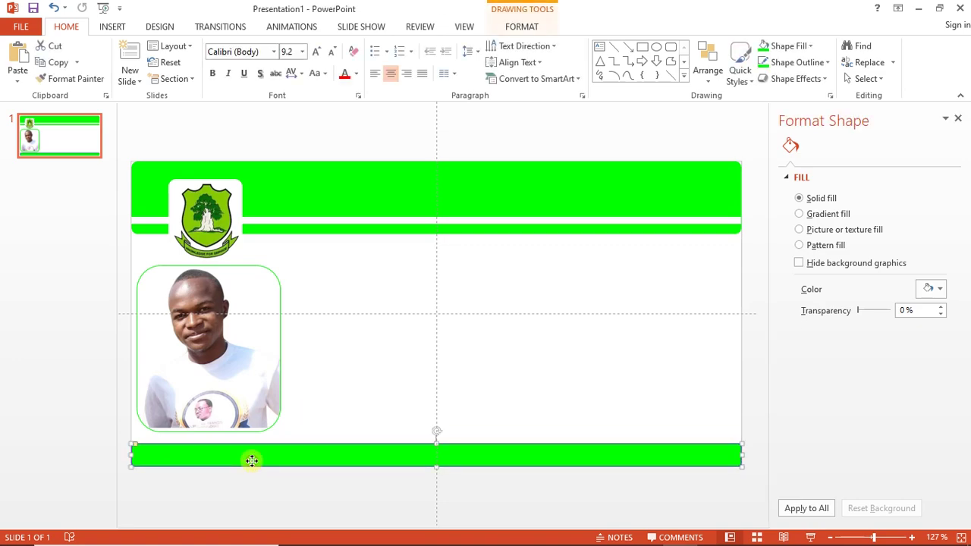
left_click(519, 26)
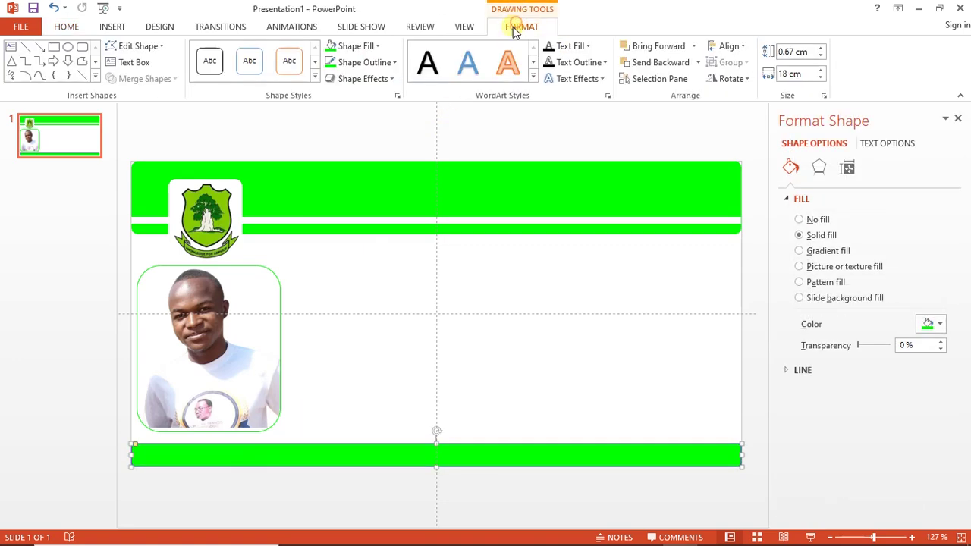
left_click(387, 63)
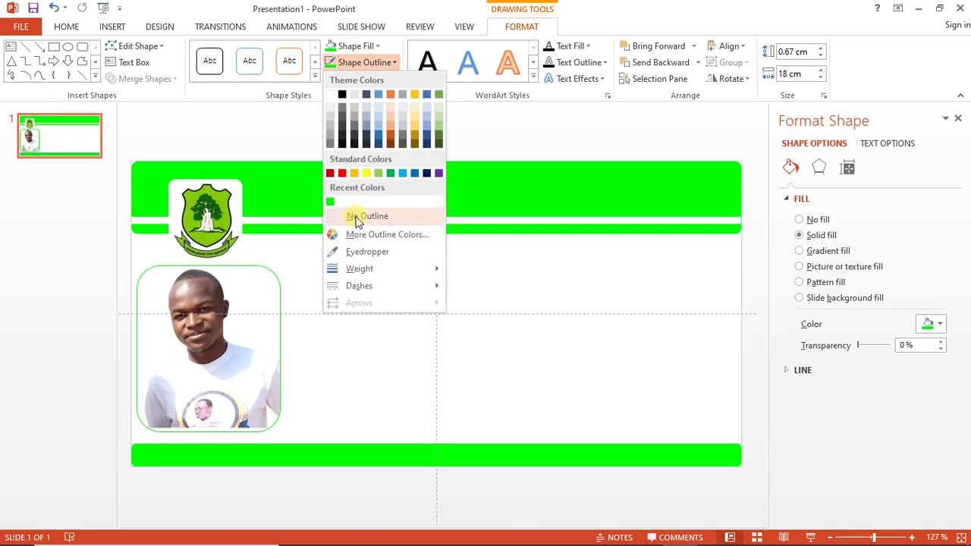
left_click(357, 220)
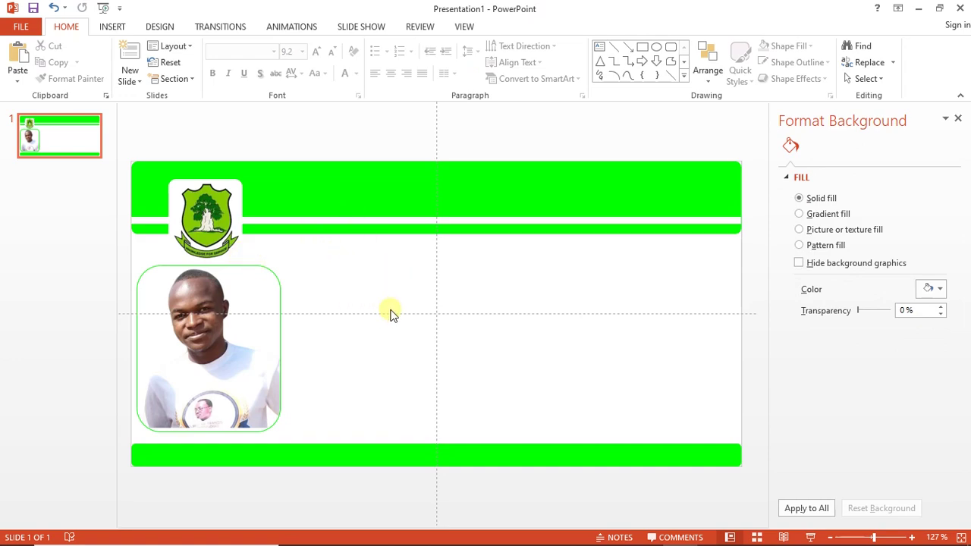
Insert a WordArt text box on the card and move it up and right
left_click(121, 30)
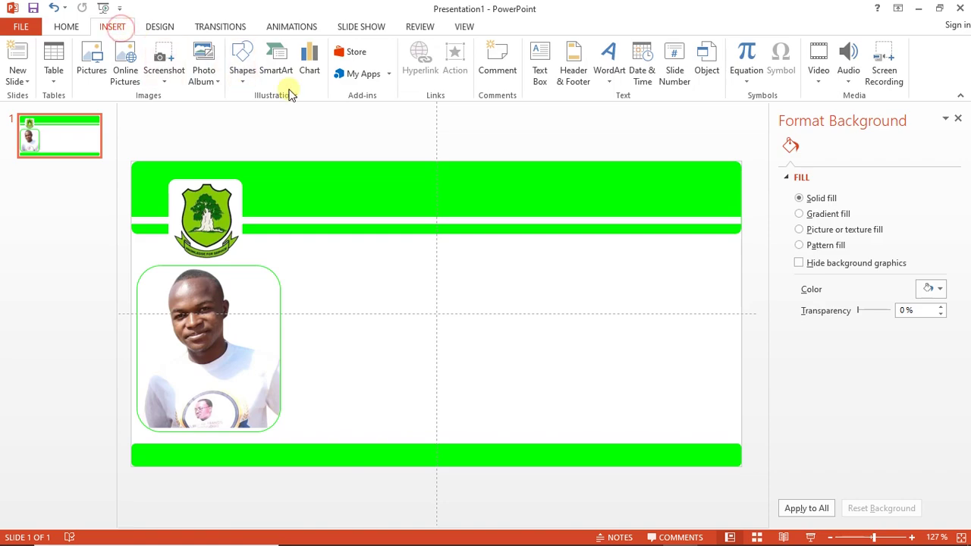
left_click(611, 80)
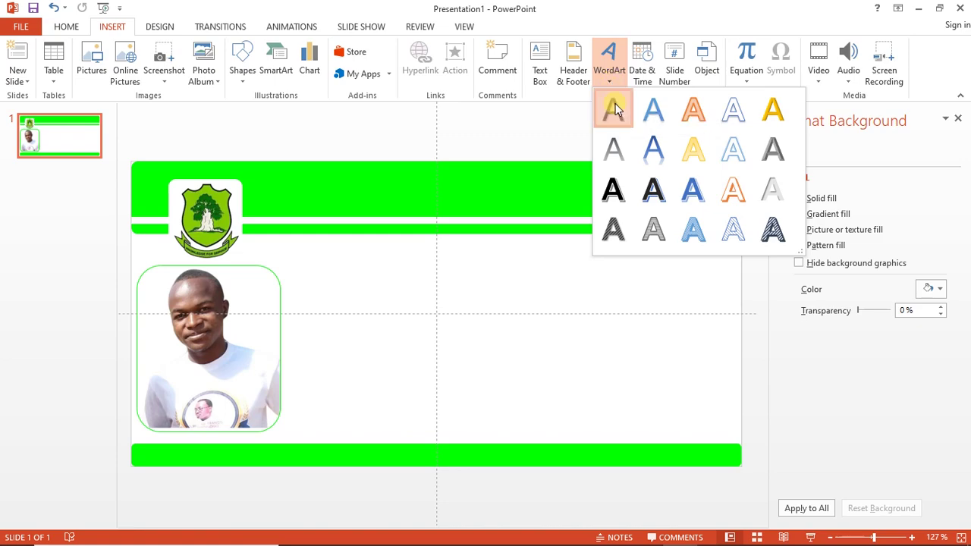
left_click(614, 108)
left_click_drag(404, 272, 454, 248)
Replace the WordArt placeholder with the student's surname and full name in capitals
left_click(448, 280)
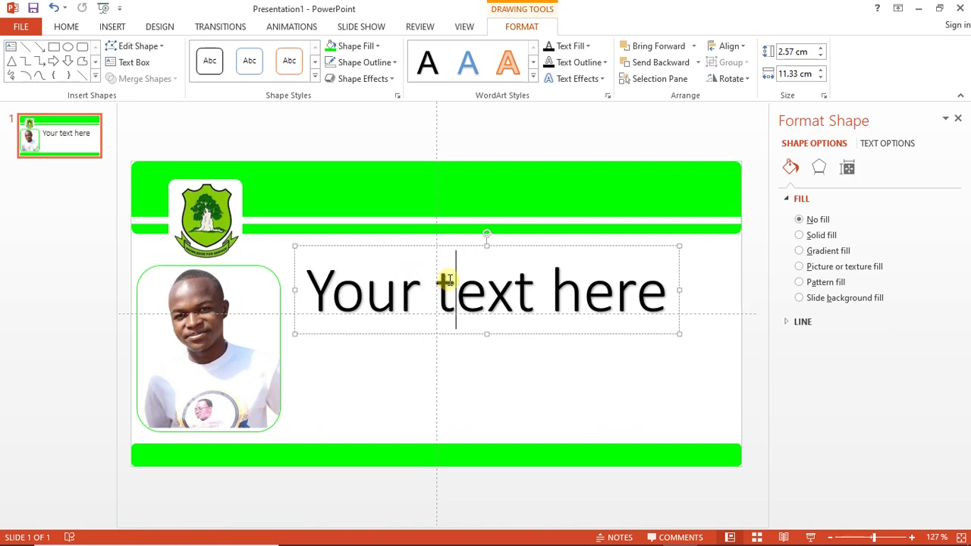
key("ctrl+a")
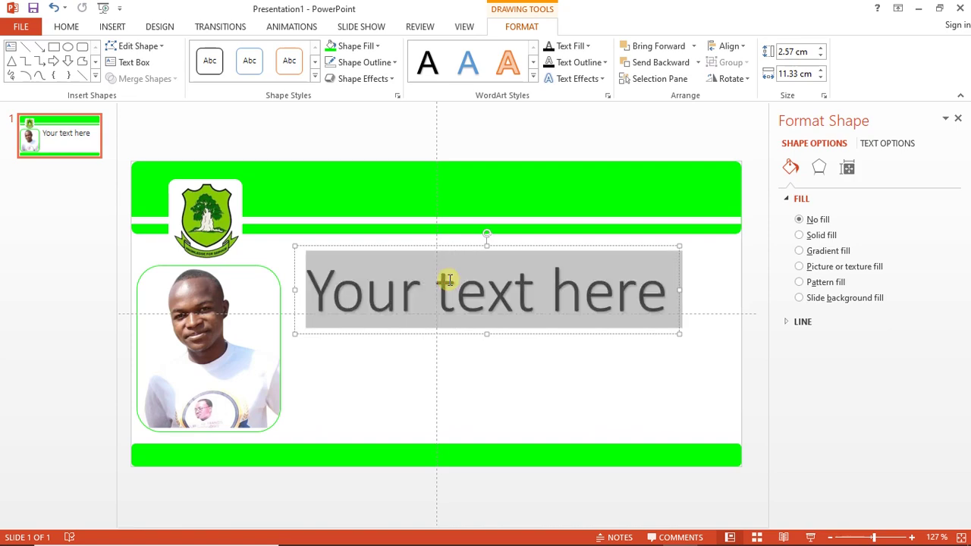
type("So")
key("BackSpace")
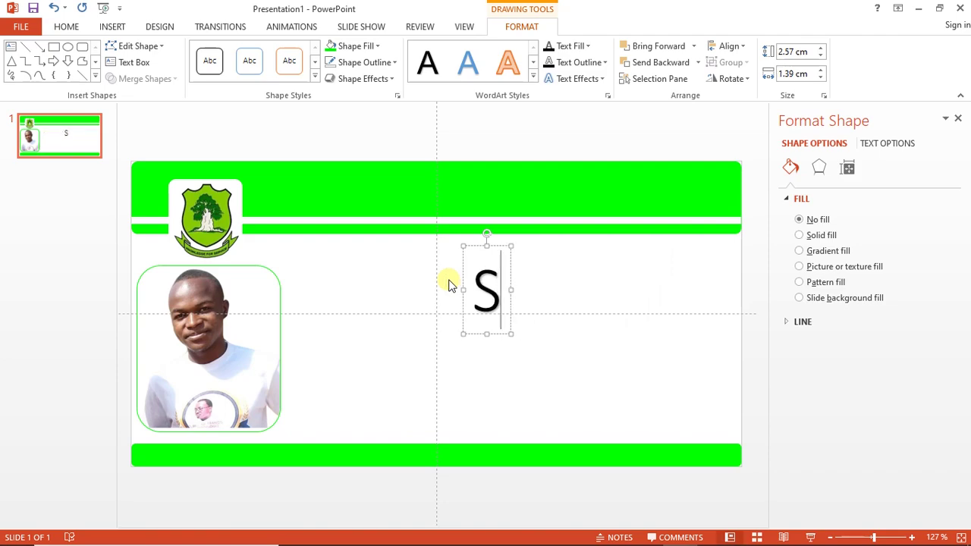
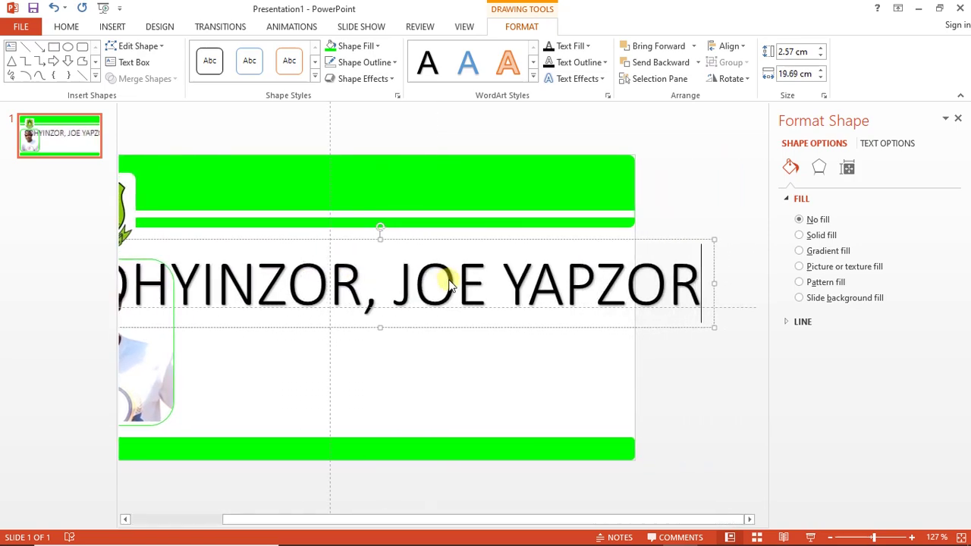
Shrink the name text to a small title and move it beside the photo
key("ctrl+a")
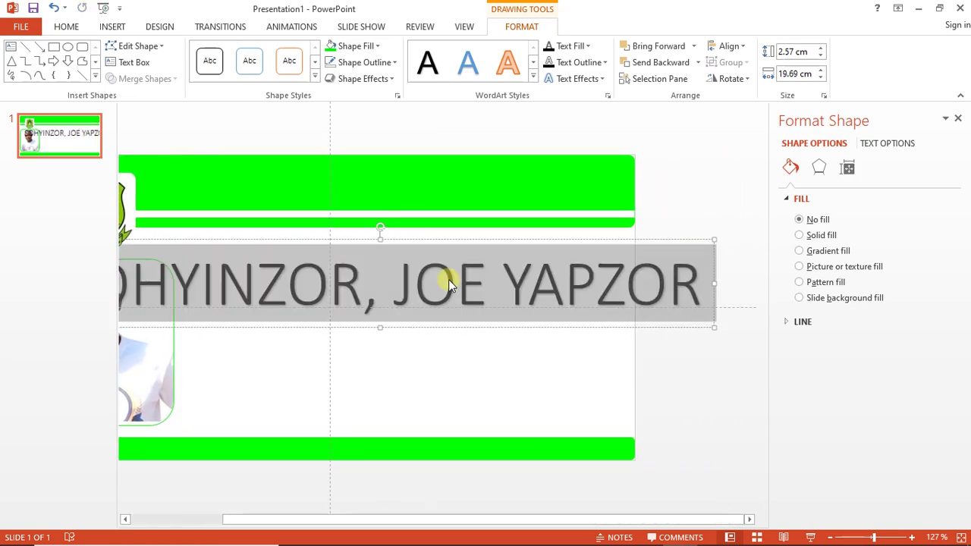
key("ctrl+shift+less")
key("ctrl+shift+less")
key("ctrl+shift+less")
key("ctrl+shift+less")
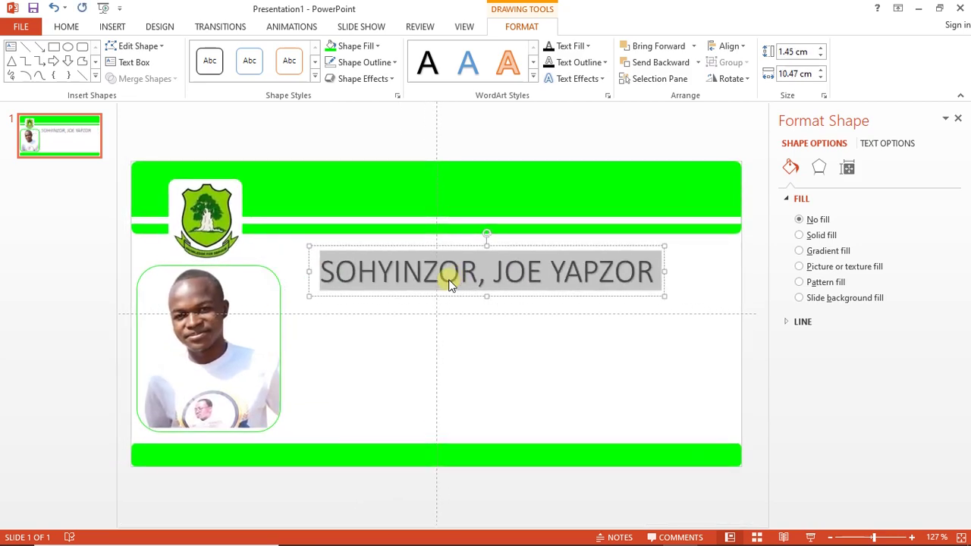
key("ctrl+shift+less")
key("ctrl+shift+greater")
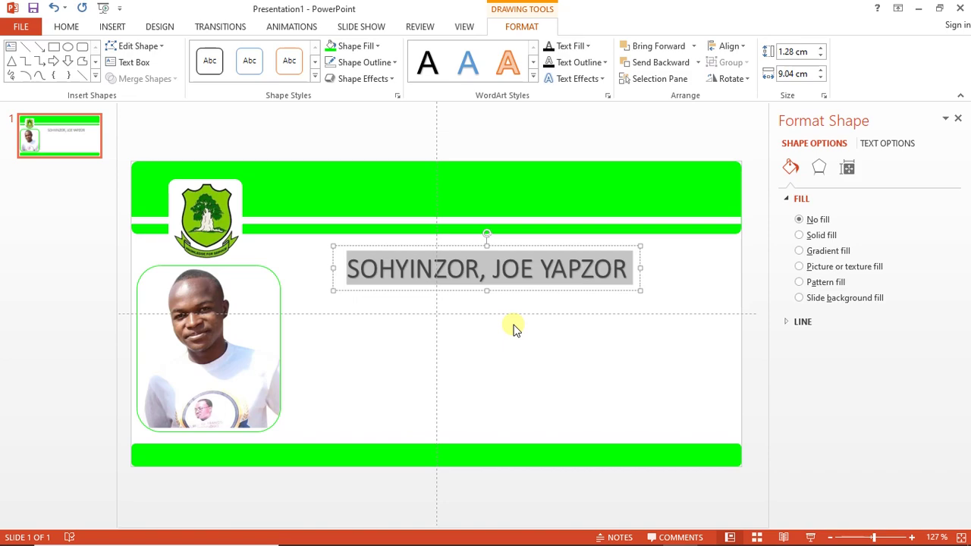
left_click_drag(516, 290, 509, 316)
left_click(506, 294)
triple_click(506, 294)
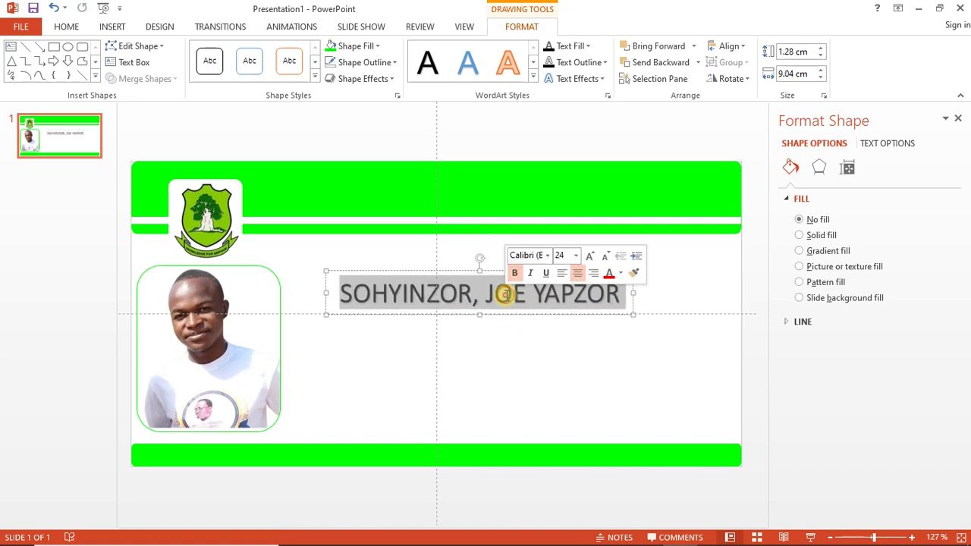
key("ctrl+shift+less")
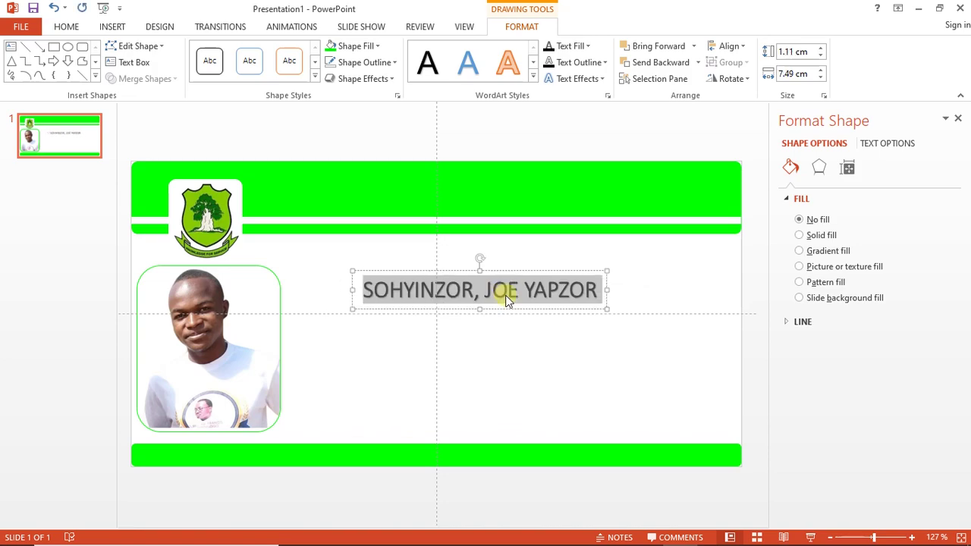
Change the name line's font to Arial
left_click(67, 26)
left_click(267, 51)
type("Arial")
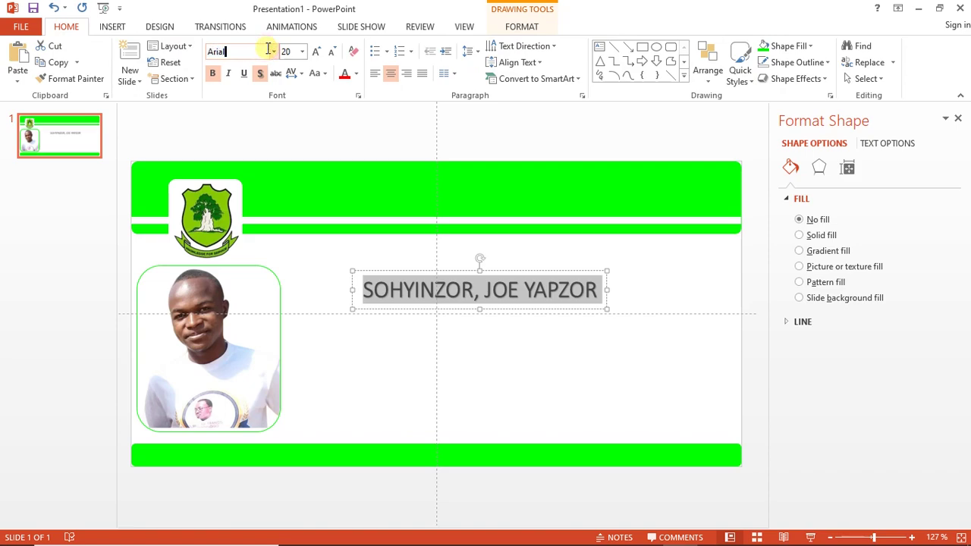
key("Return")
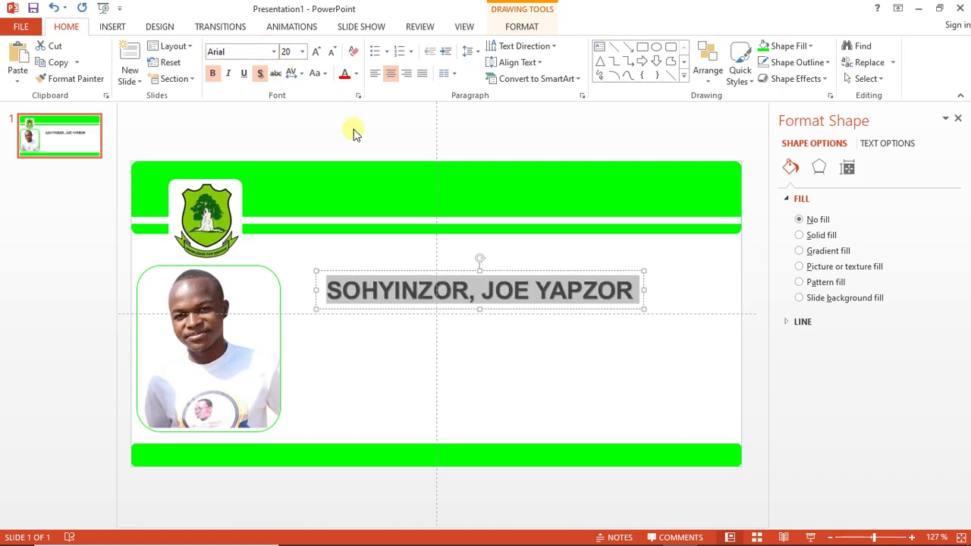
Reduce the name to 16 pt and position it to the right of the photo
left_click_drag(451, 311, 445, 314)
triple_click(448, 301)
key("ctrl+shift+less")
key("ctrl+shift+less")
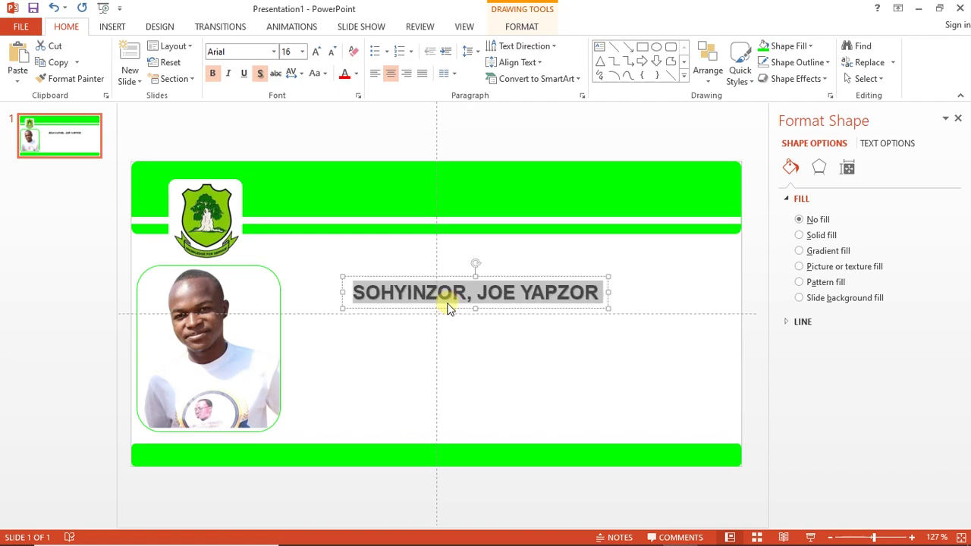
mouse_move(447, 309)
left_mouse_down()
mouse_move(449, 320)
mouse_move(438, 316)
mouse_move(456, 310)
left_mouse_up()
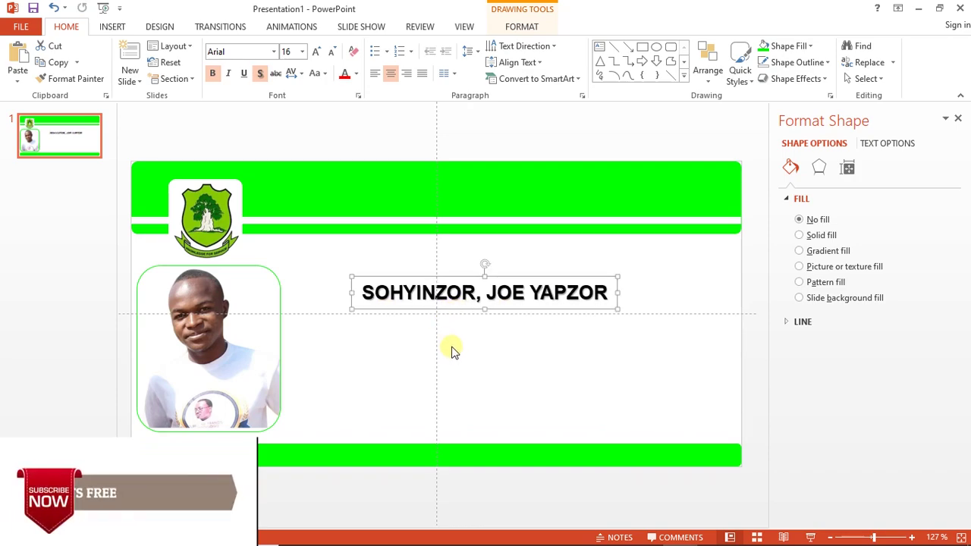
left_click(452, 351)
left_click(431, 310)
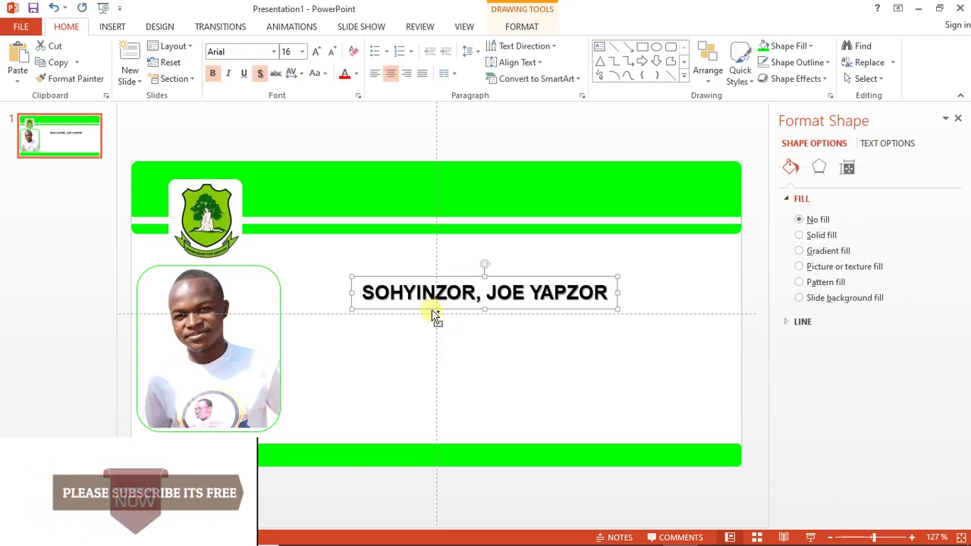
Paste a copy of the name box below it, retype it as BSC MATHEMATICS WITH ECONOMICS, and shrink it to 11 pt
key("ctrl+v")
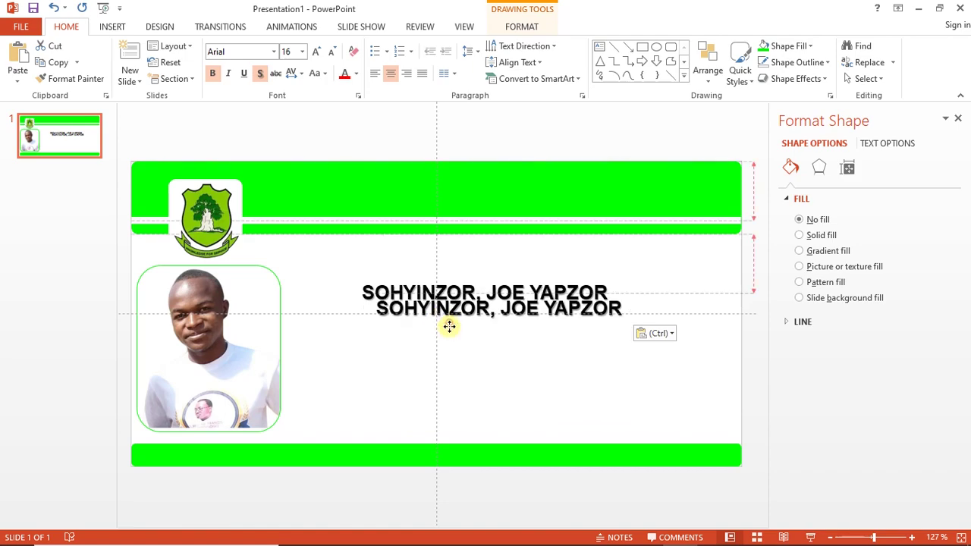
left_click_drag(450, 333, 447, 331)
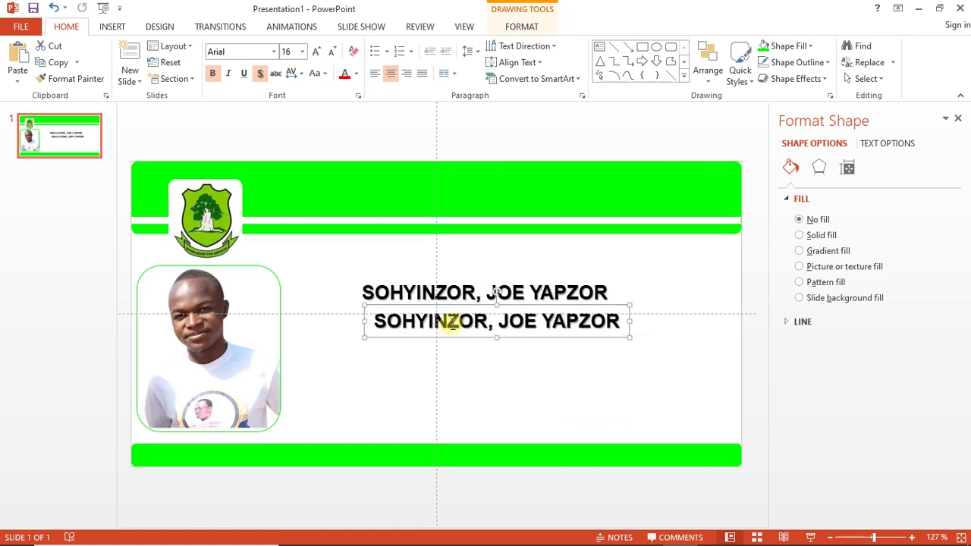
triple_click(448, 321)
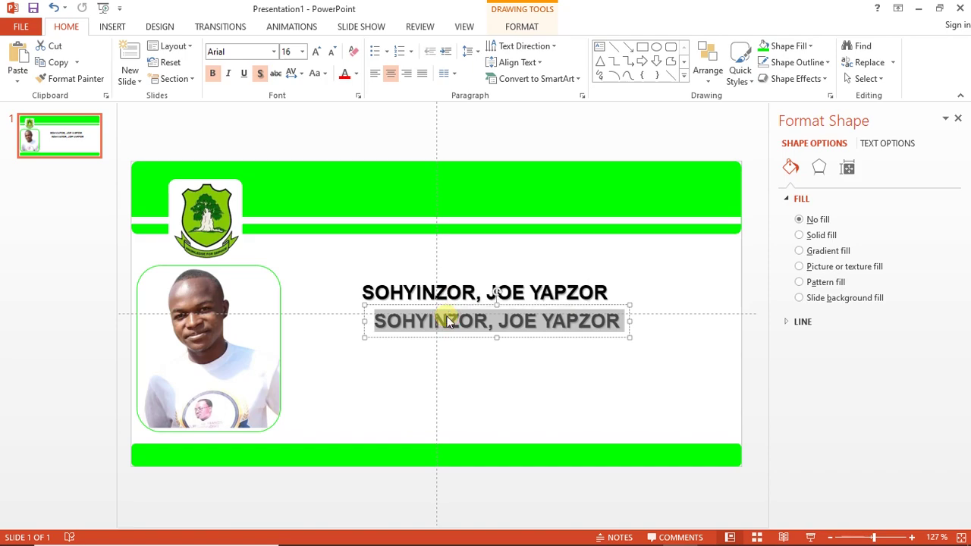
type("BSC")
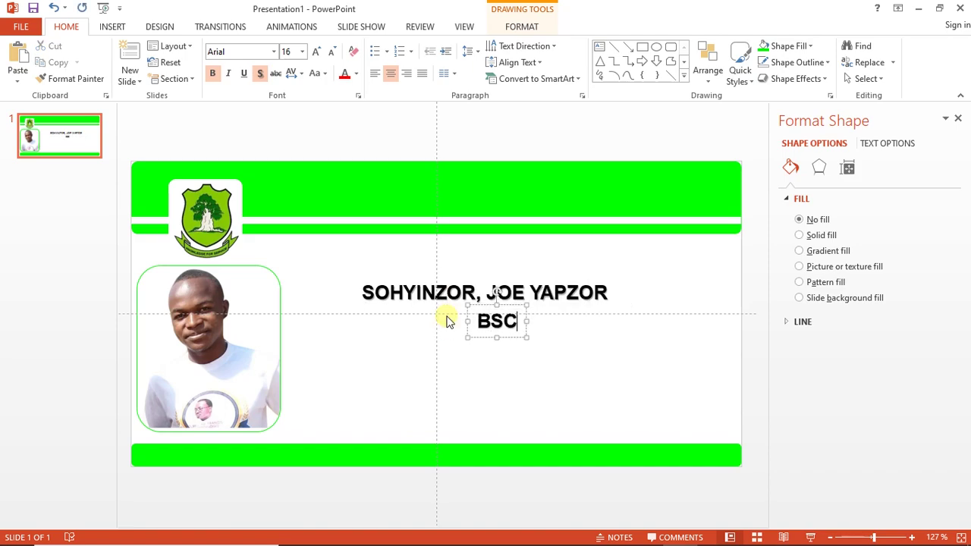
type(" MATHEM")
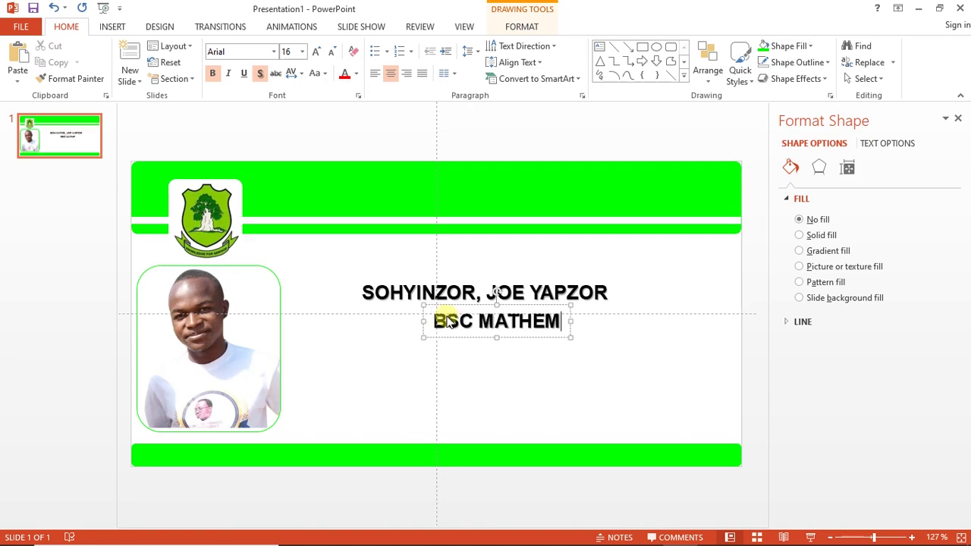
type("ATICS WITH ")
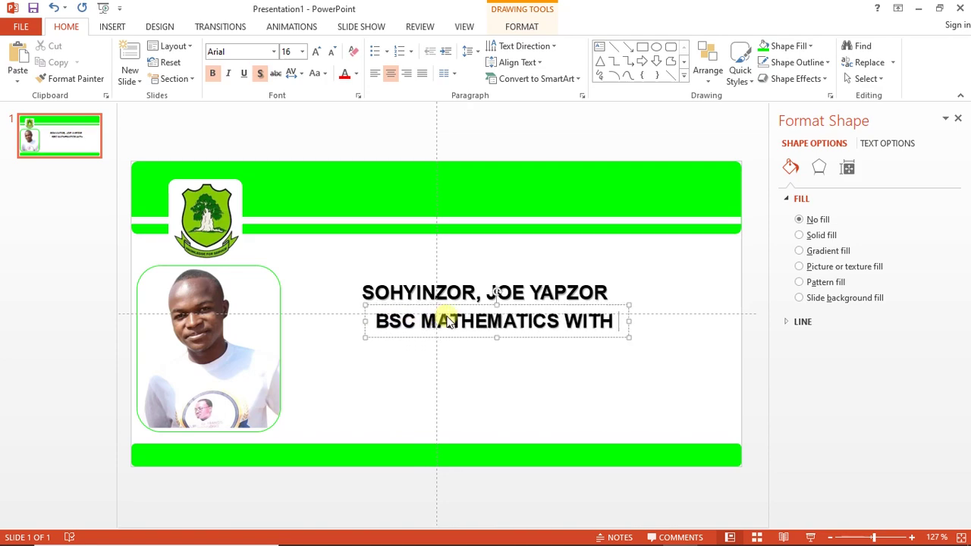
type("E")
type("CONOMICS")
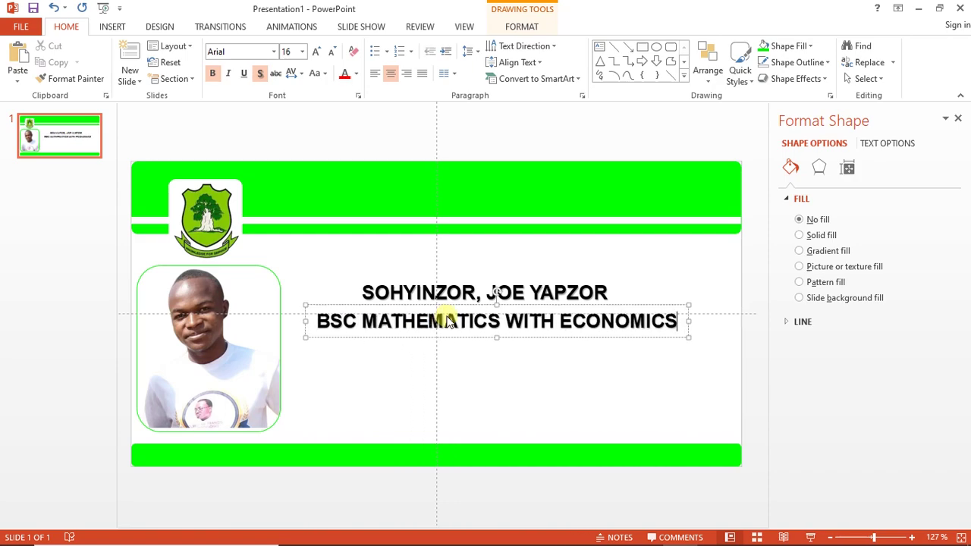
key("ctrl+a")
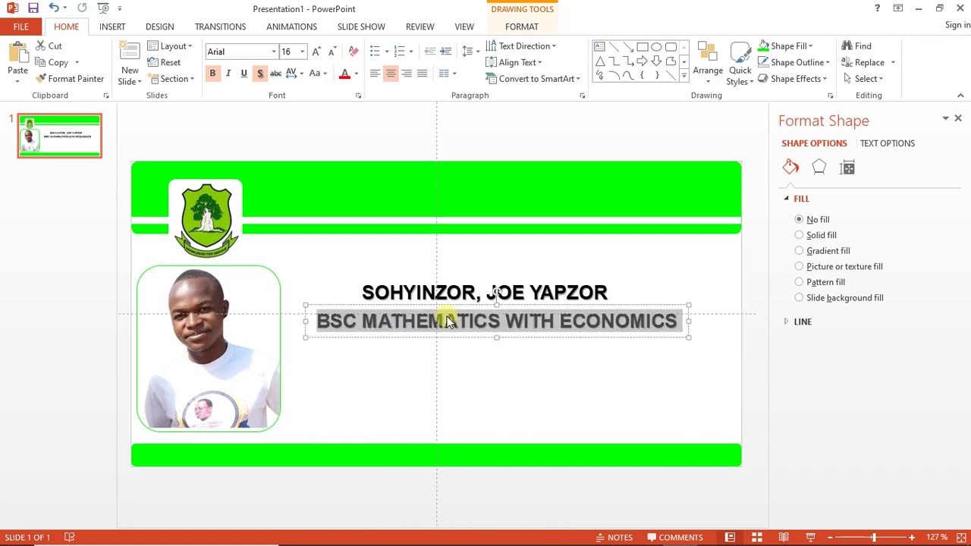
key("ctrl+shift+less")
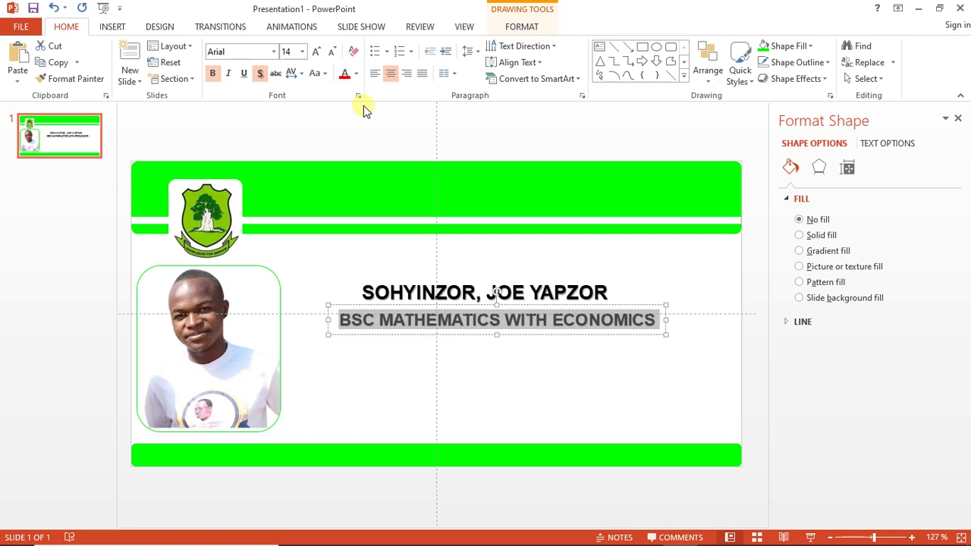
key("ctrl+shift+less")
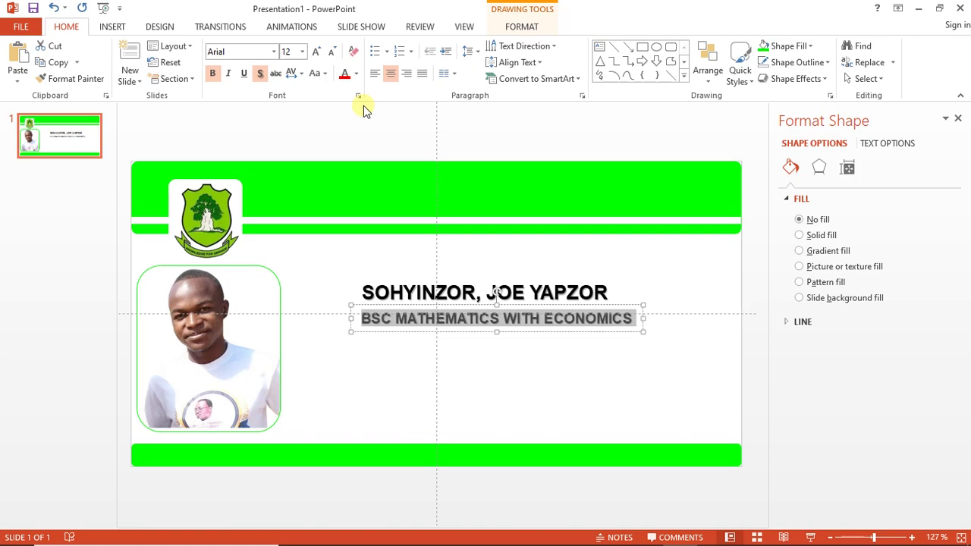
key("ctrl+shift+comma")
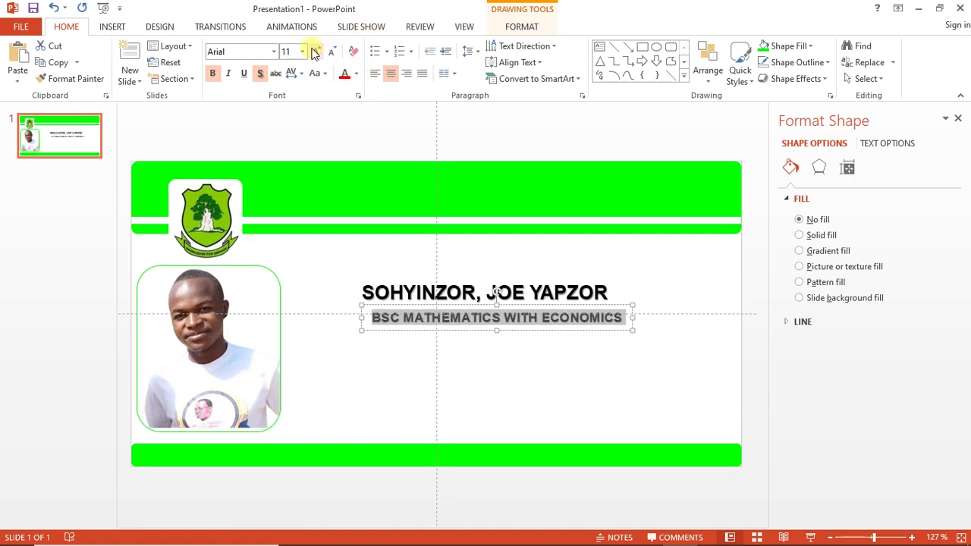
Set the course line to non-bold Times New Roman and nudge it up slightly
left_click(273, 53)
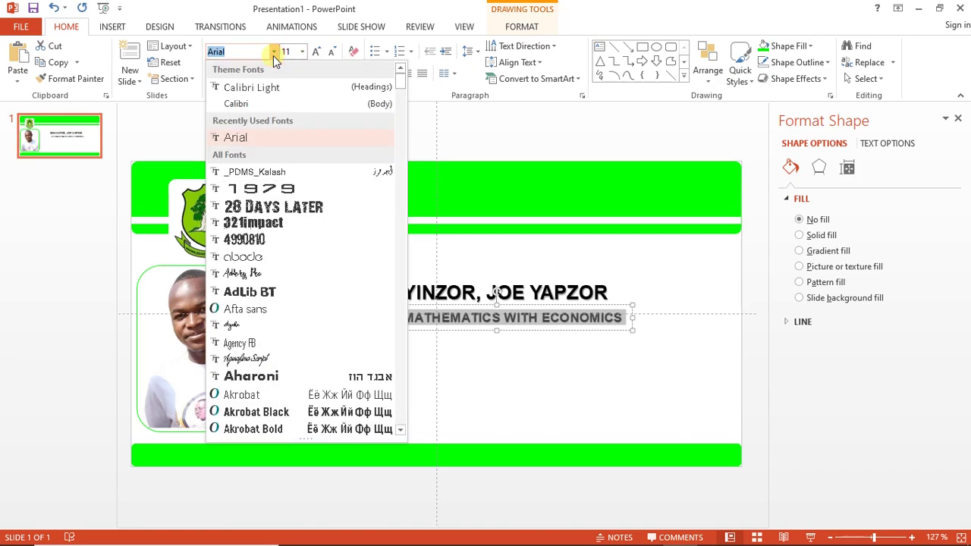
type("Times New Roman")
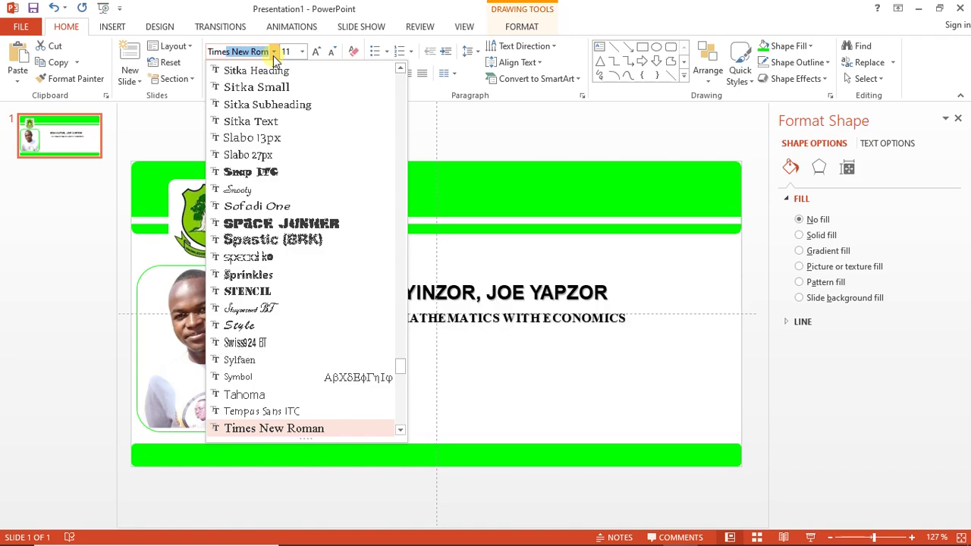
key("Return")
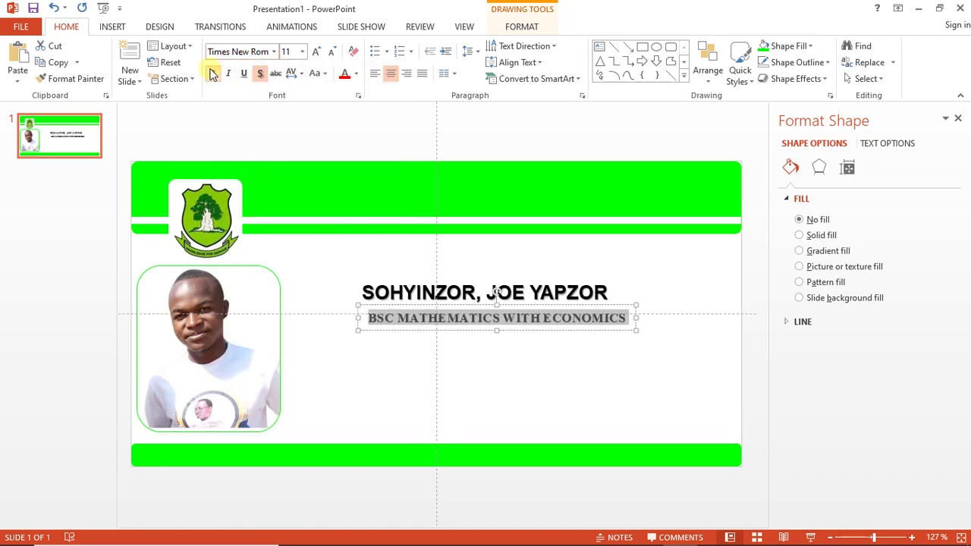
left_click(214, 76)
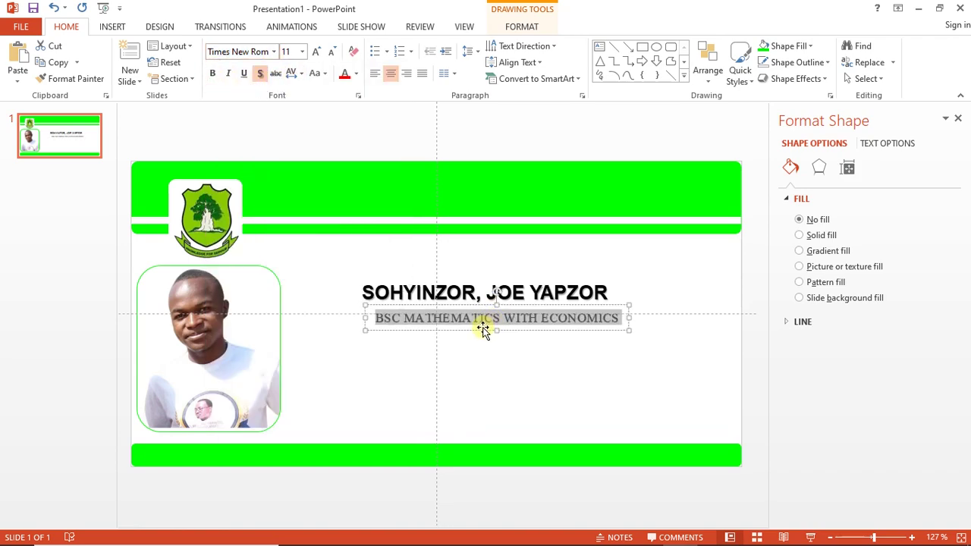
left_click_drag(482, 328, 474, 316)
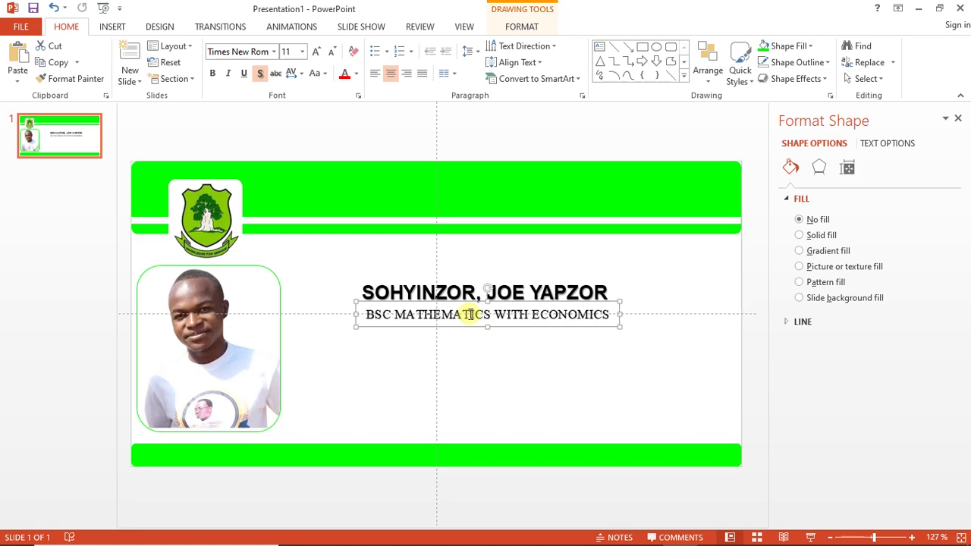
triple_click(470, 314)
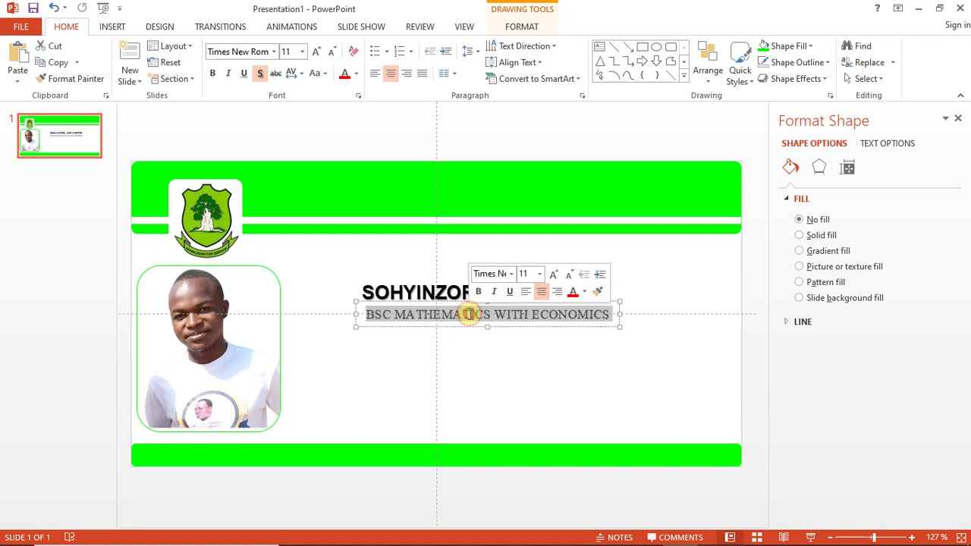
Enlarge the student's name to 18 pt and centre the course line beneath it
left_click(416, 292)
triple_click(416, 292)
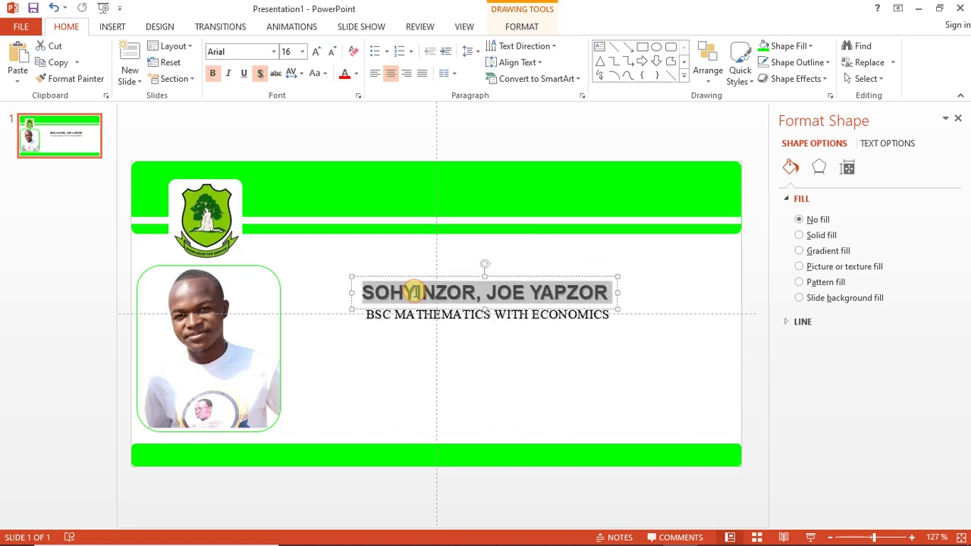
key("ctrl+shift+greater")
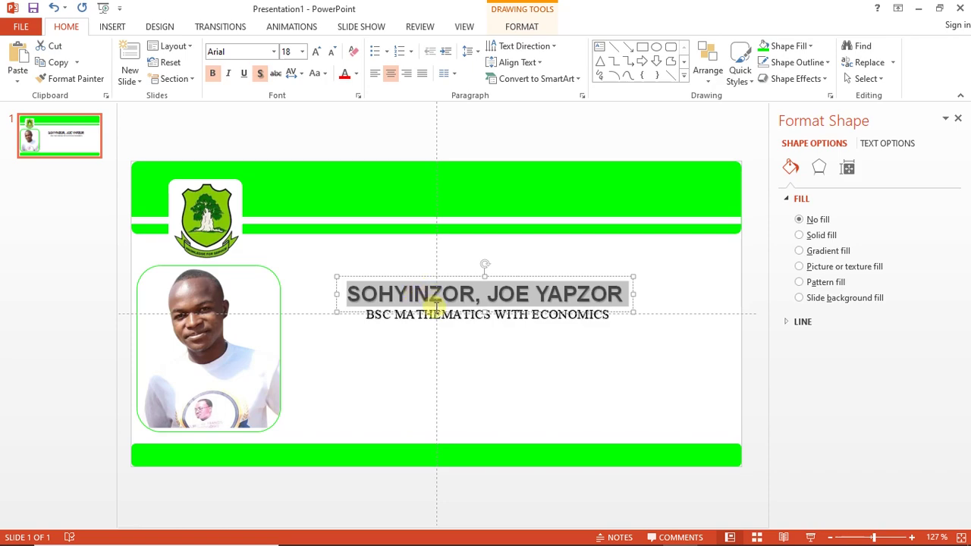
left_click(434, 309)
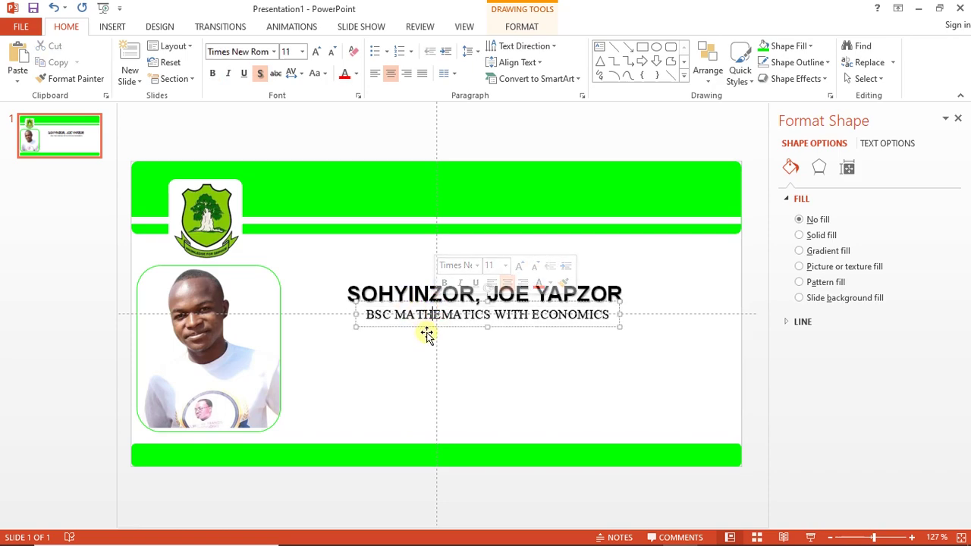
left_click(429, 338)
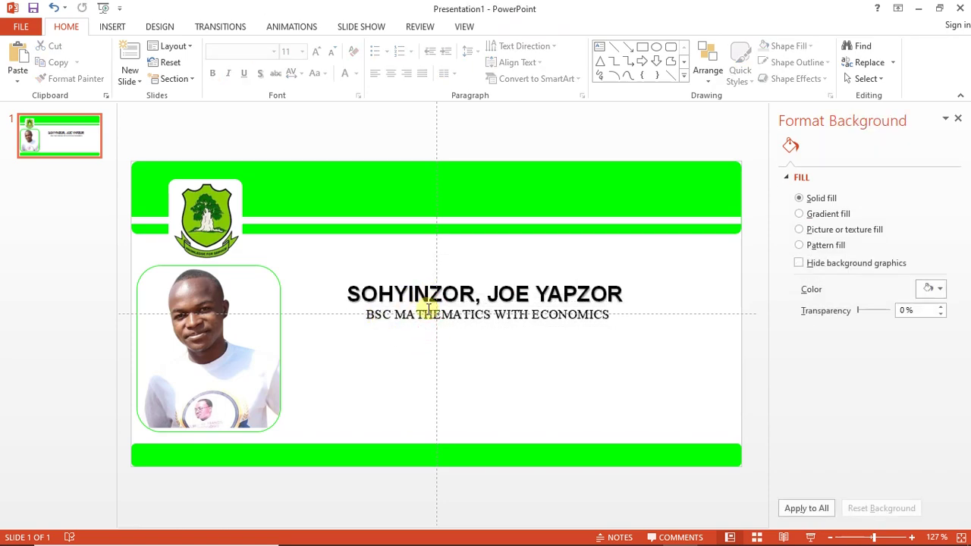
left_click(432, 317)
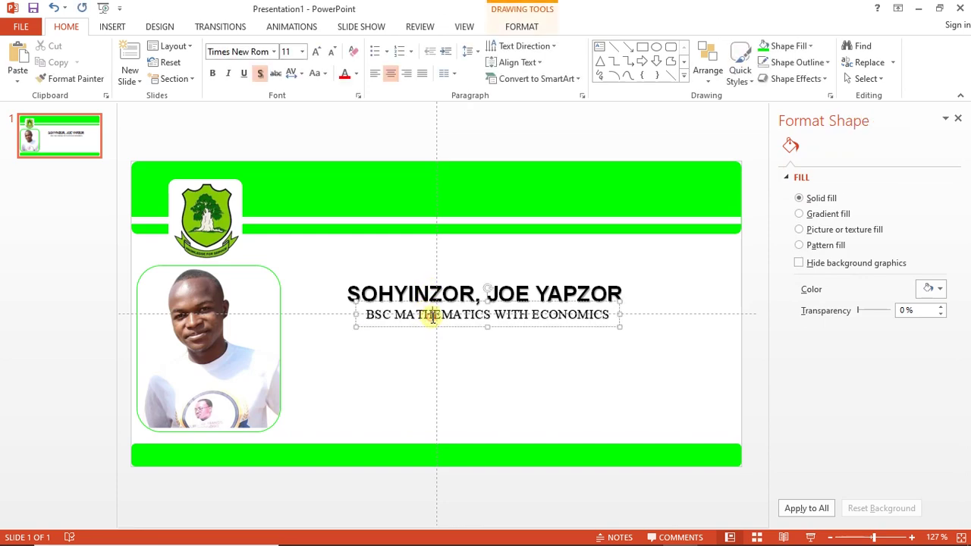
left_click_drag(440, 331, 441, 331)
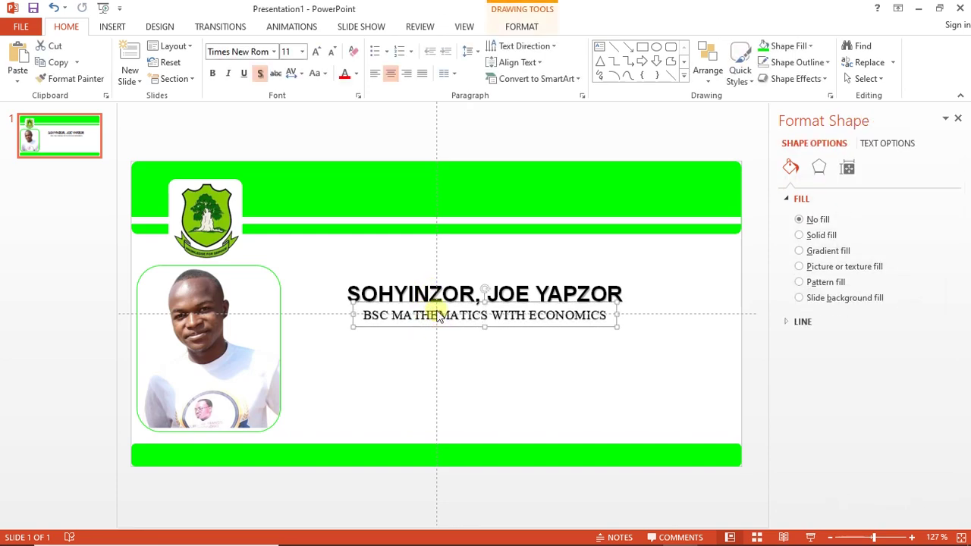
left_click(438, 229)
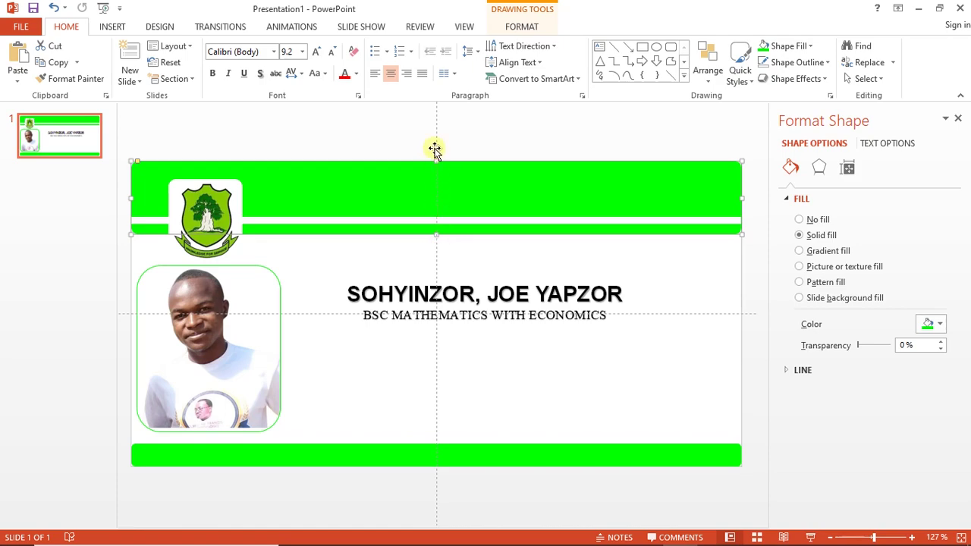
Move the guides aside and paste a duplicate of the name box below the course line
left_click_drag(436, 121, 138, 147)
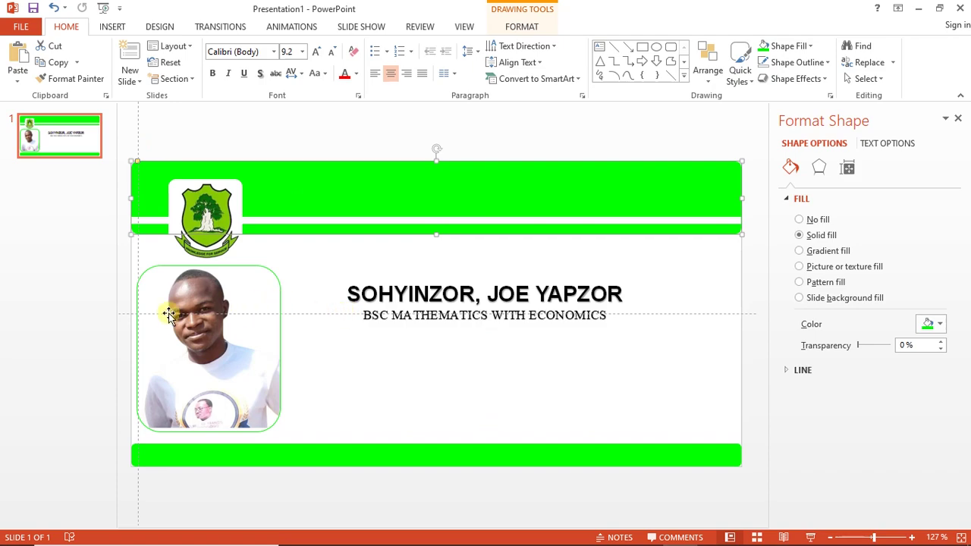
left_click_drag(127, 313, 164, 470)
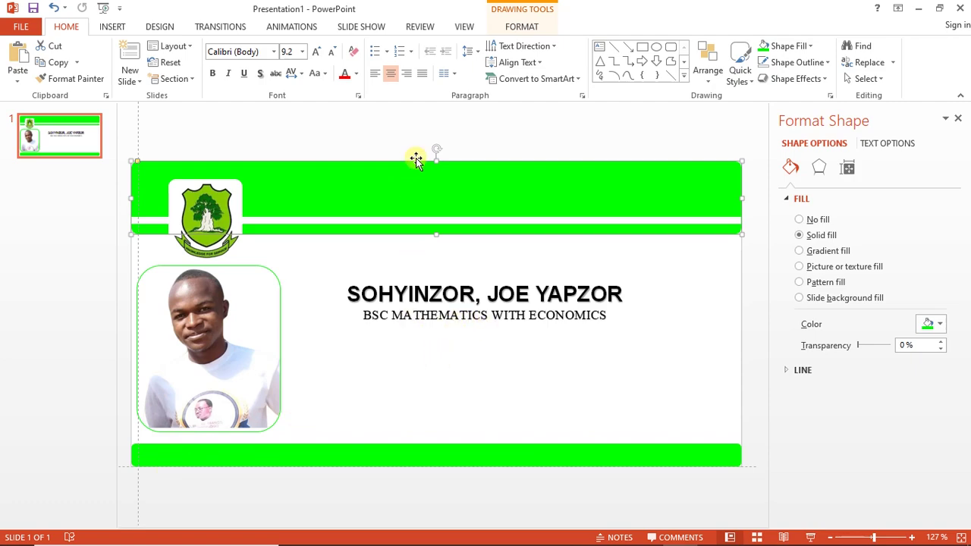
left_click(417, 294)
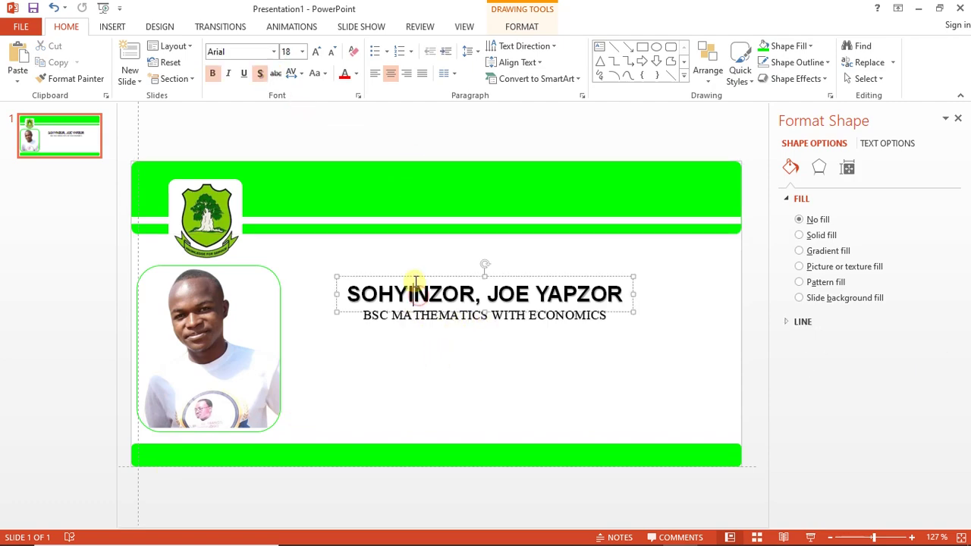
left_click(413, 272)
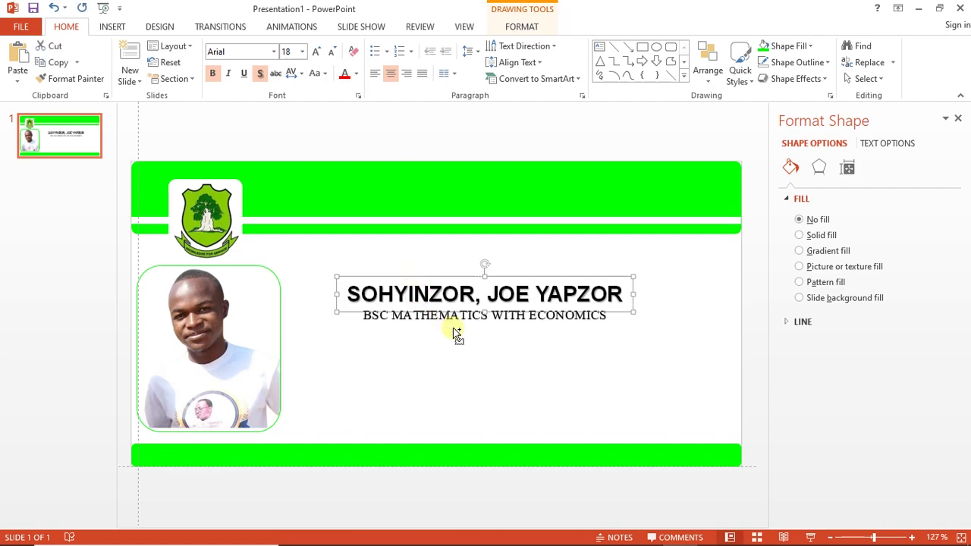
key("ctrl+v")
left_click_drag(454, 328, 442, 383)
Replace the duplicated line with the student's two ID numbers, hometown and country
left_click(436, 363)
triple_click(435, 366)
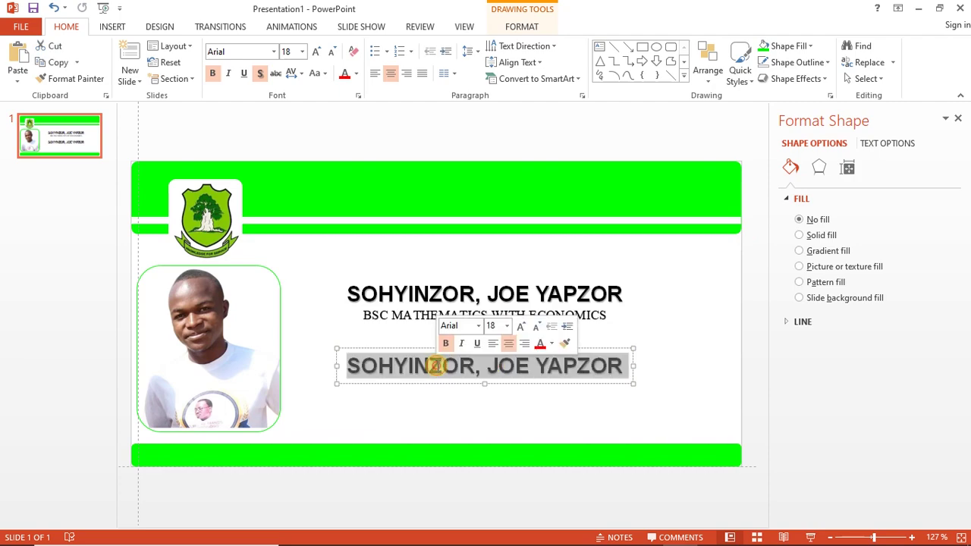
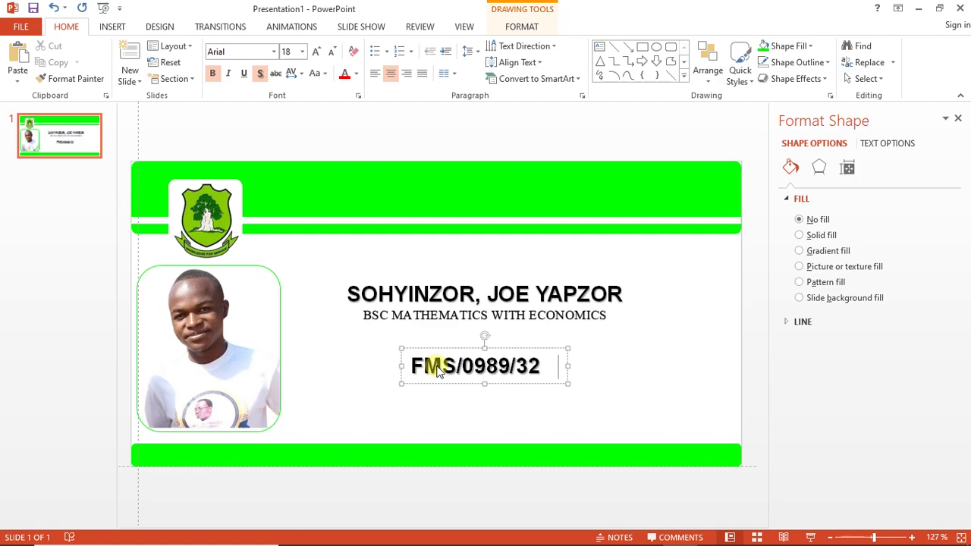
type("180")
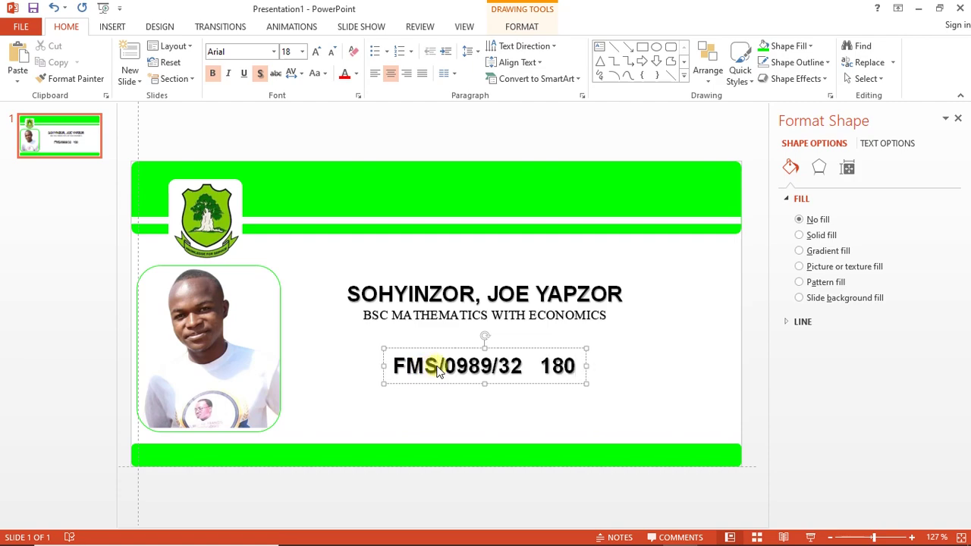
key("BackSpace")
key("BackSpace")
key("BackSpace")
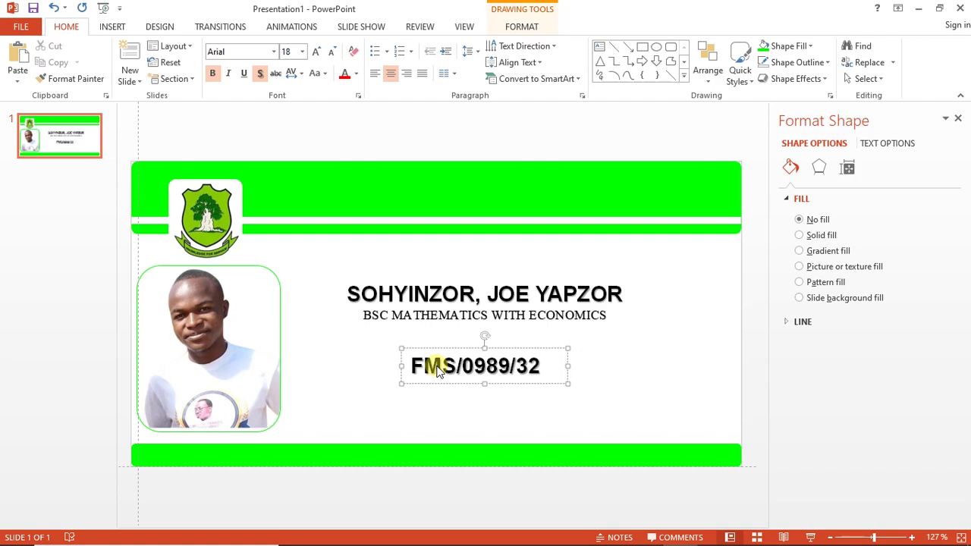
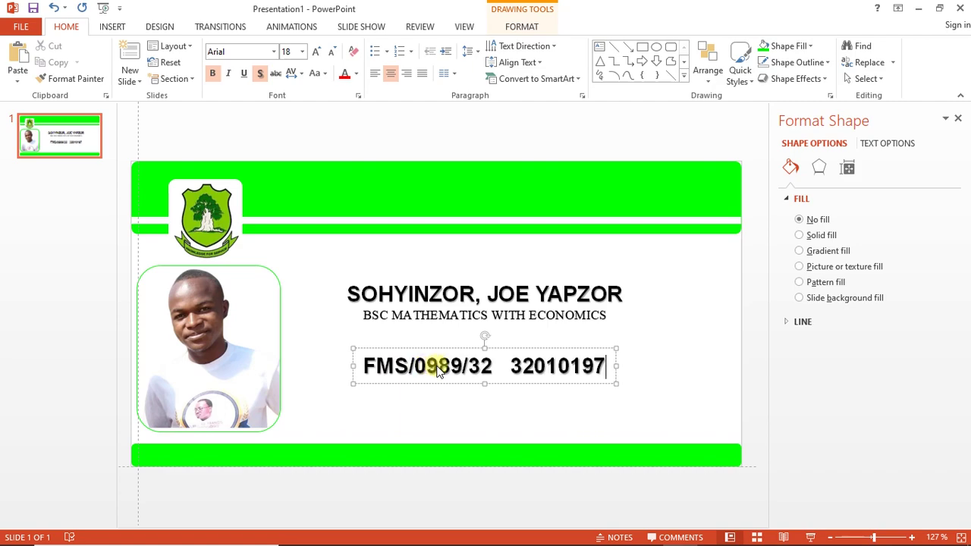
type("   NAVR")
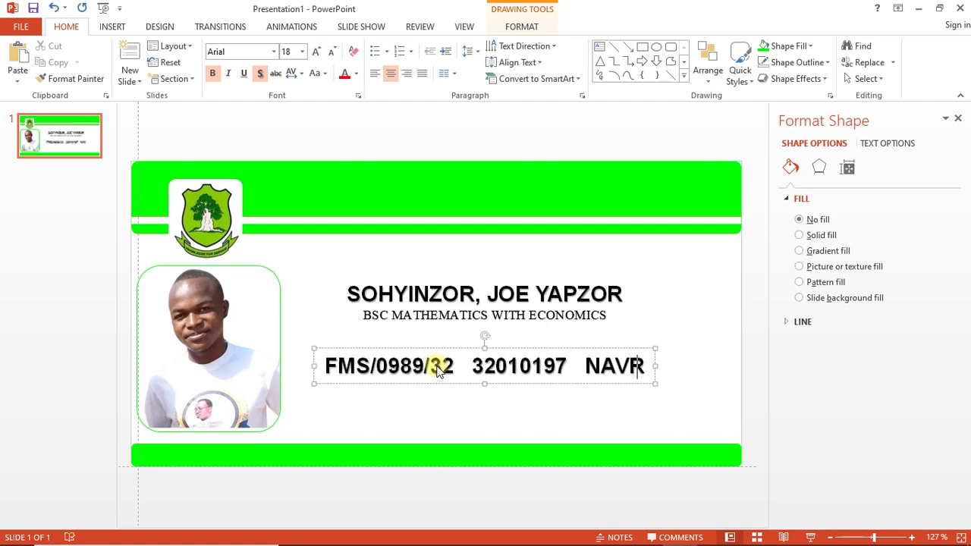
type("ONGO")
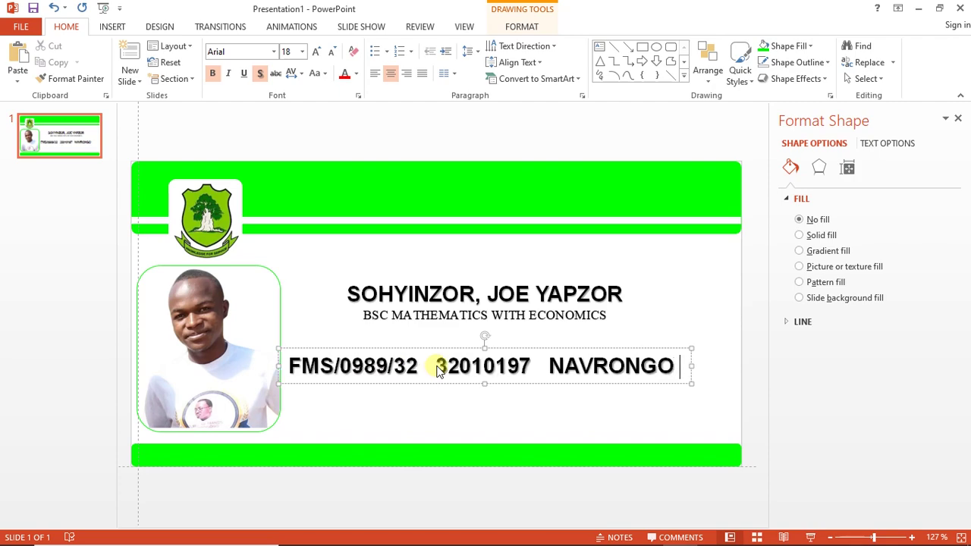
type("  G")
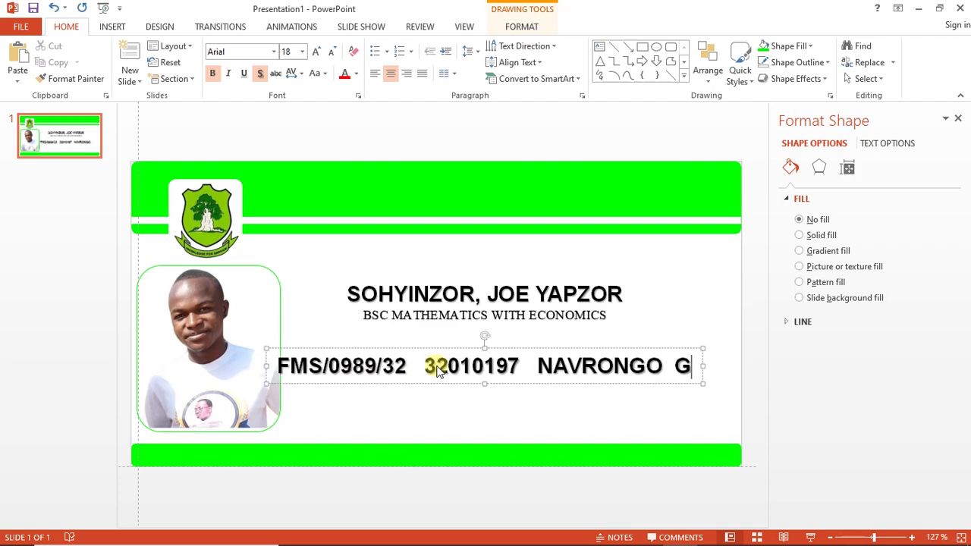
type("HANA")
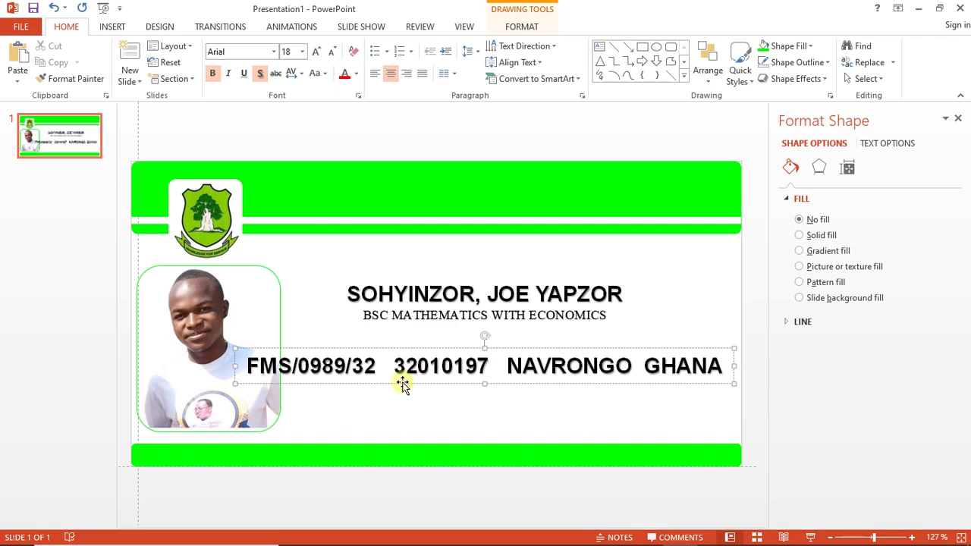
Shrink the ID line's font two sizes and move it beneath the course line
triple_click(404, 365)
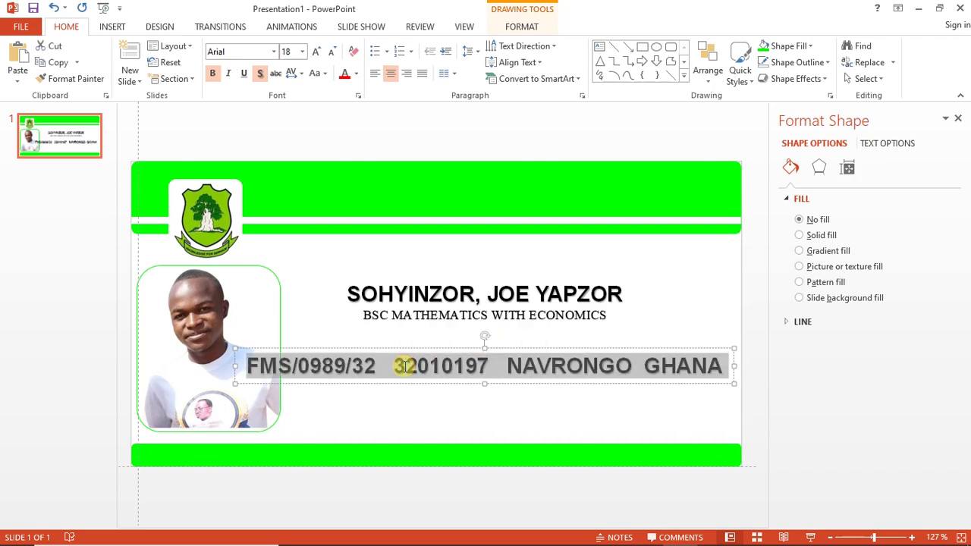
key("ctrl+shift+less")
key("ctrl+shift+less")
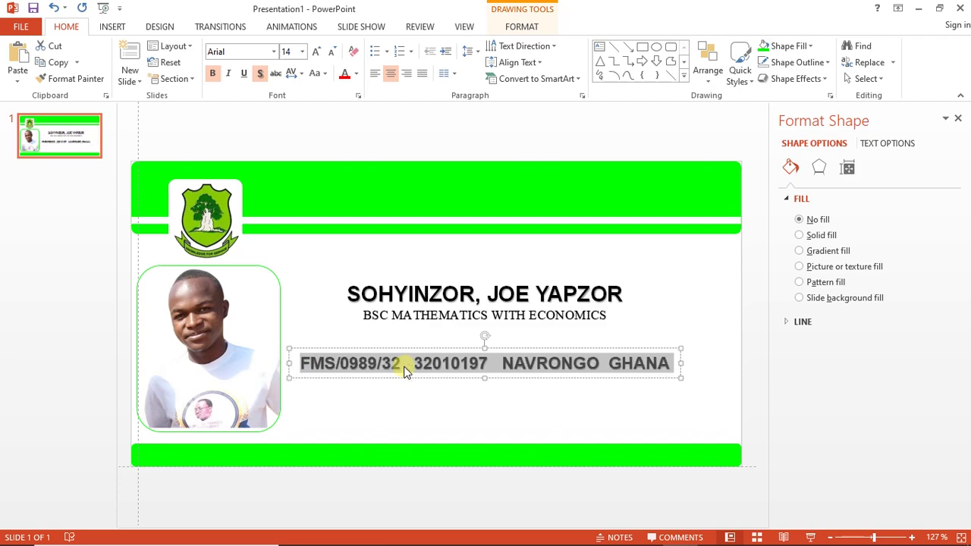
key("ctrl+shift+less")
key("ctrl+shift+less")
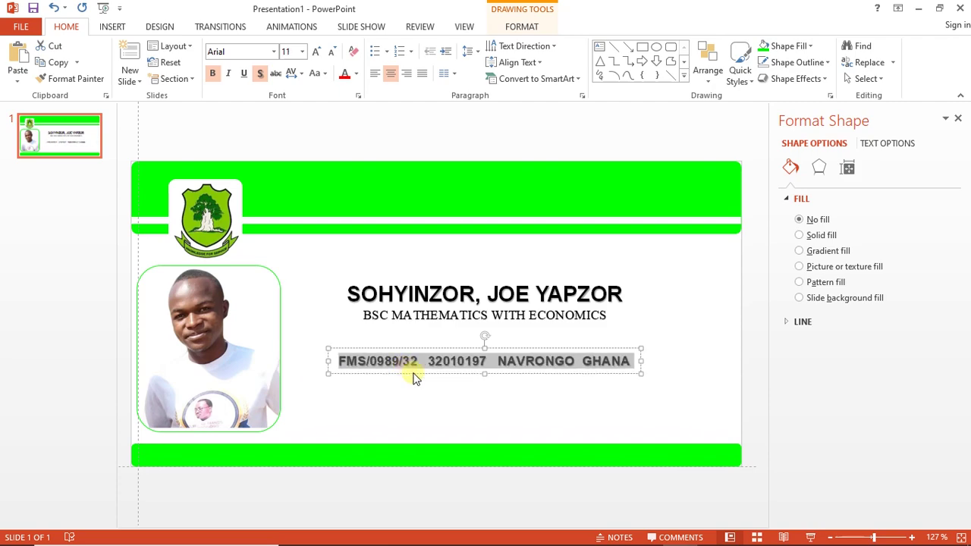
left_click(419, 373)
left_click_drag(418, 372, 427, 382)
left_click(428, 376)
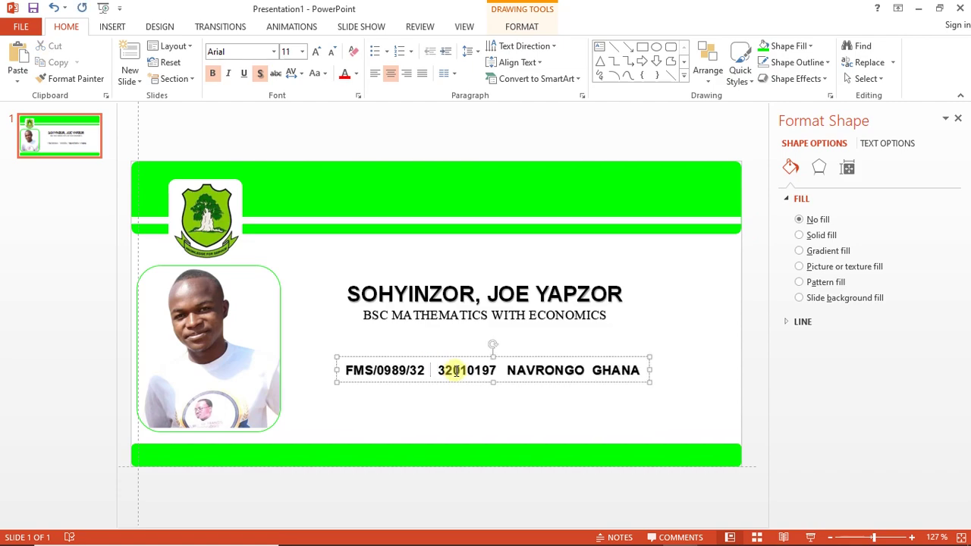
left_click(501, 368)
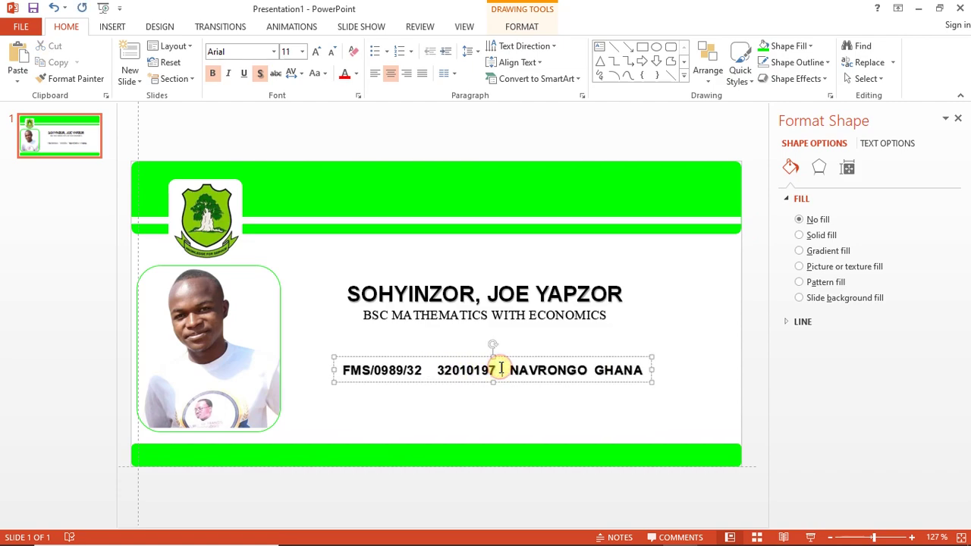
left_click(594, 370)
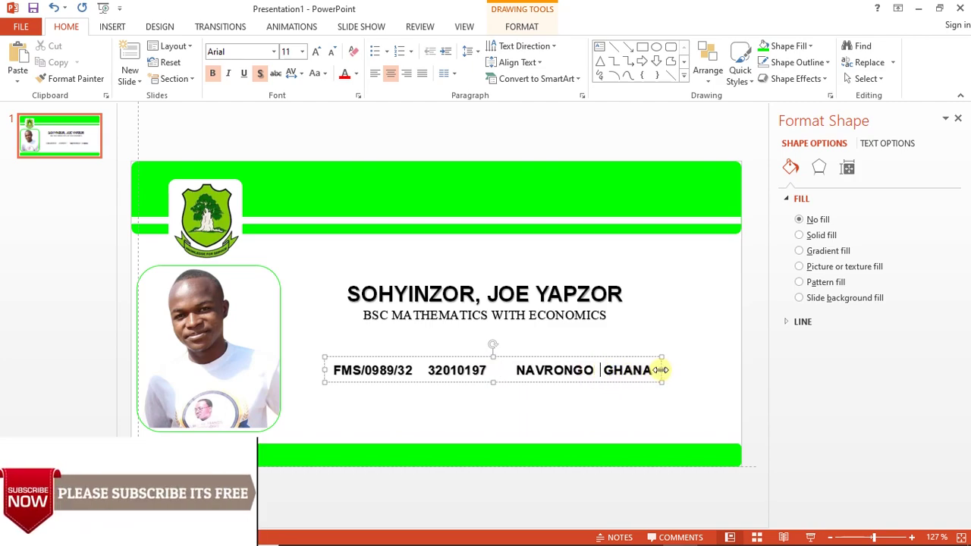
left_click_drag(661, 370, 703, 375)
left_click_drag(599, 382, 603, 383)
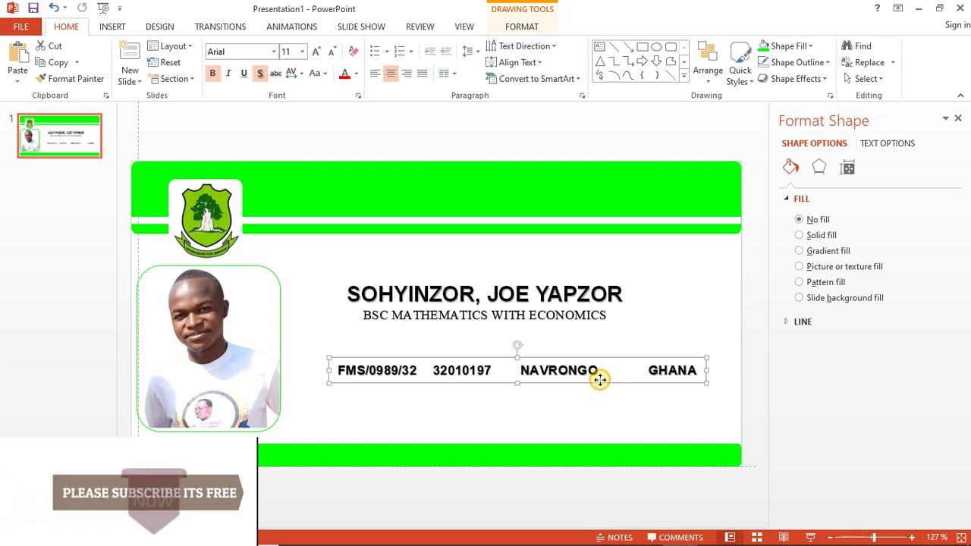
Duplicate the ID details row and place the copy directly beneath it
key("ctrl+v")
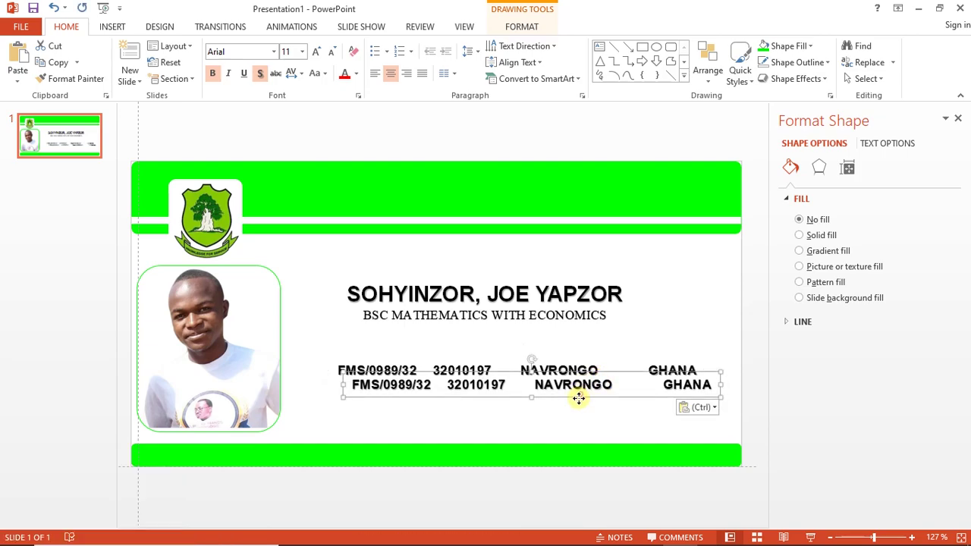
left_click_drag(579, 399, 566, 397)
left_click(470, 385)
Overwrite the copied values with the labels Index Number, UIN, Campus and Nationality
double_click(369, 388)
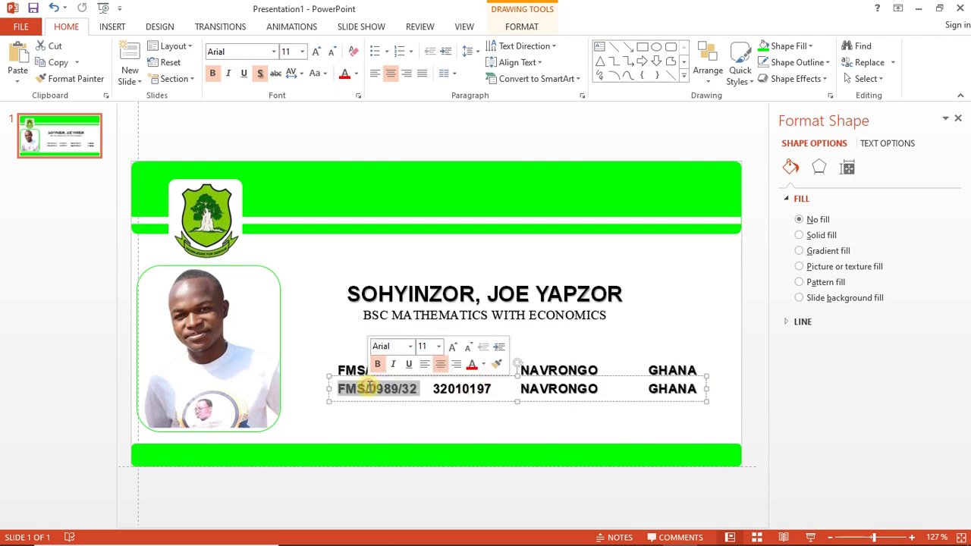
type("Inde")
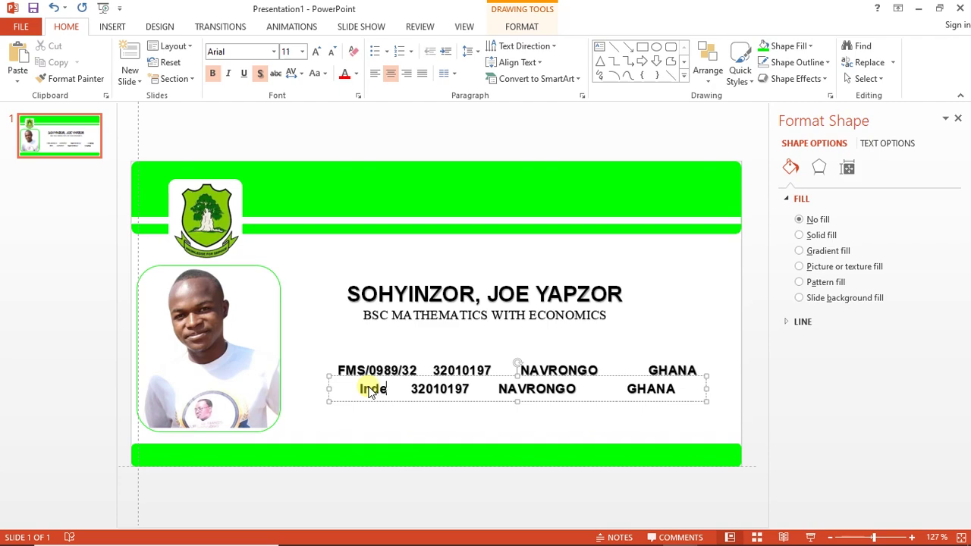
type("x Number")
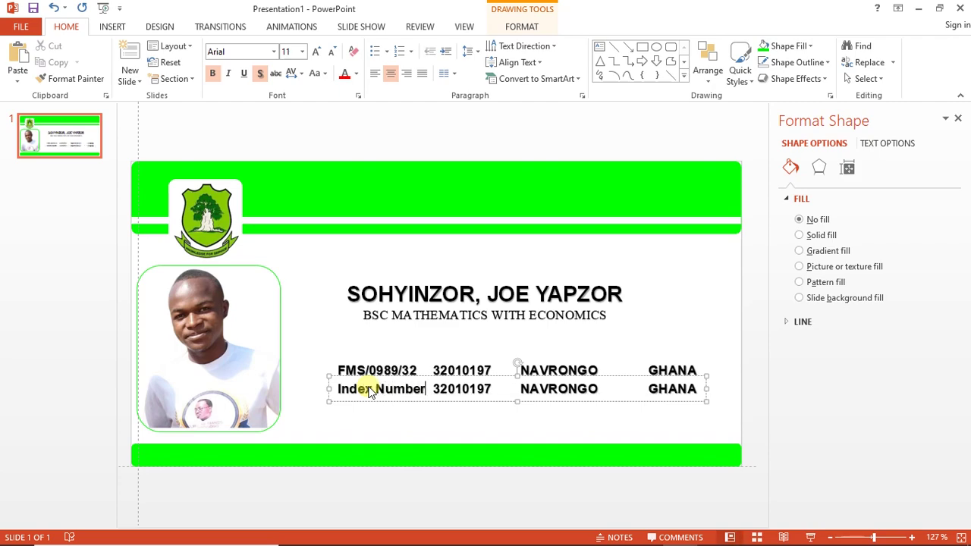
double_click(444, 388)
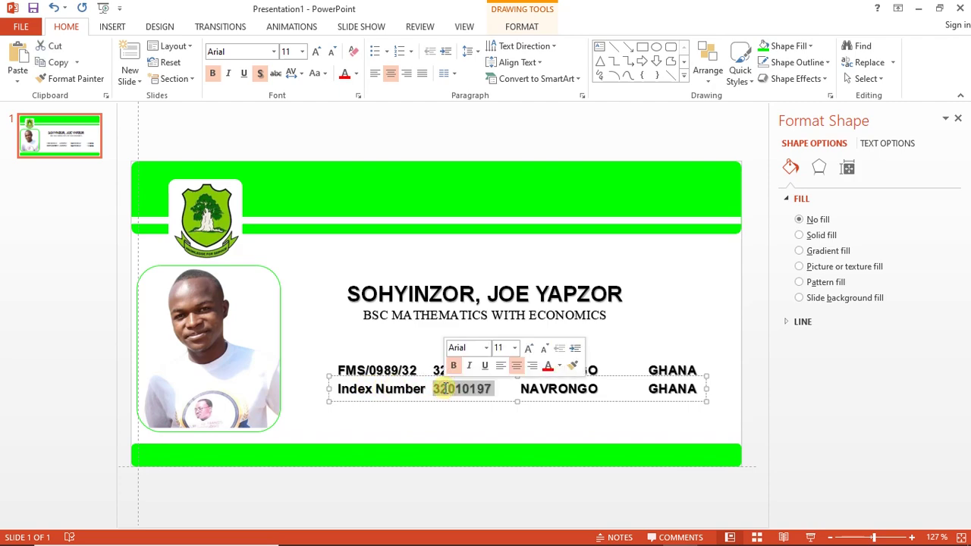
type("u")
type("UIN")
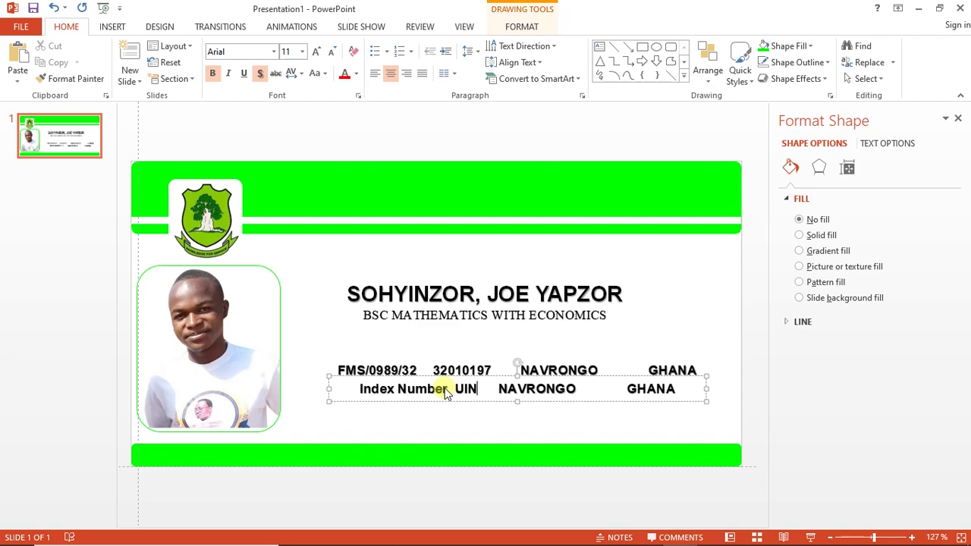
double_click(522, 389)
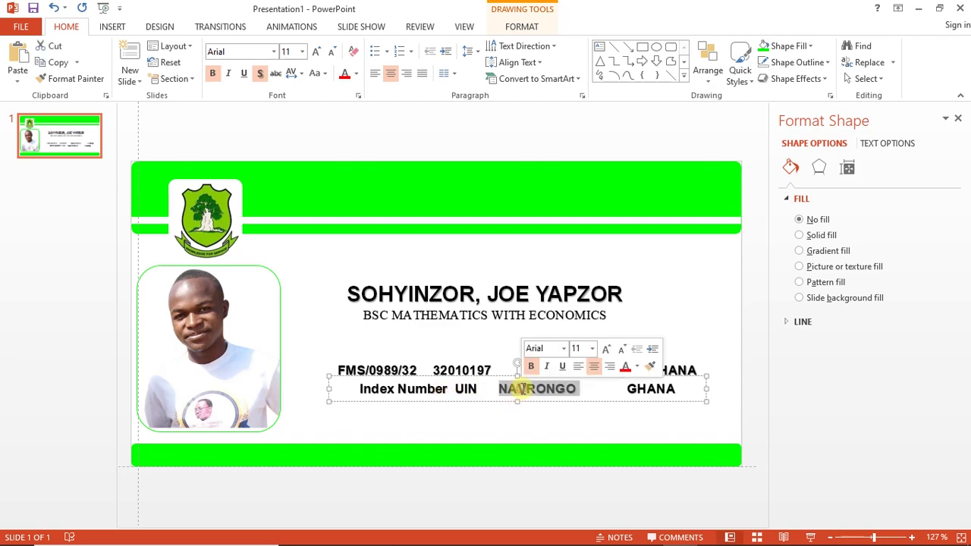
type("Ca")
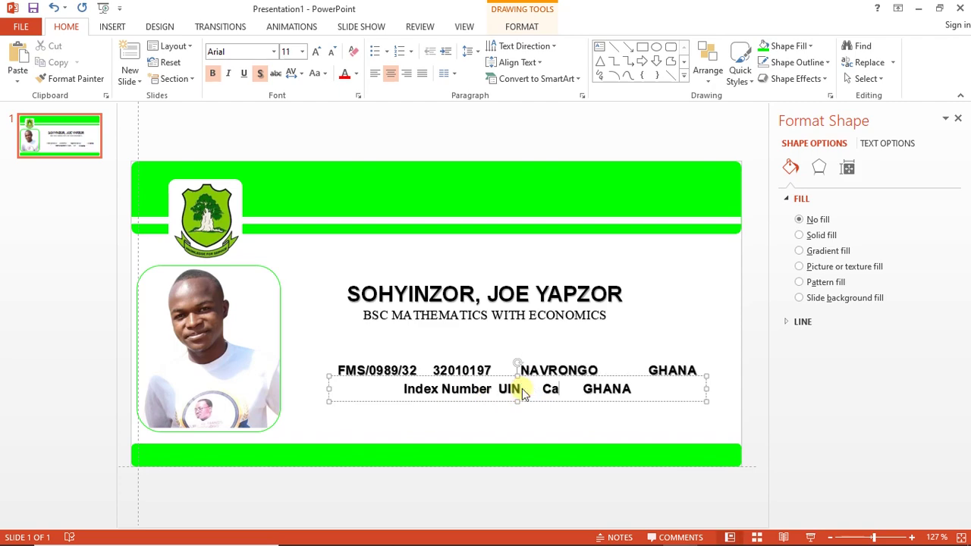
type("mpus")
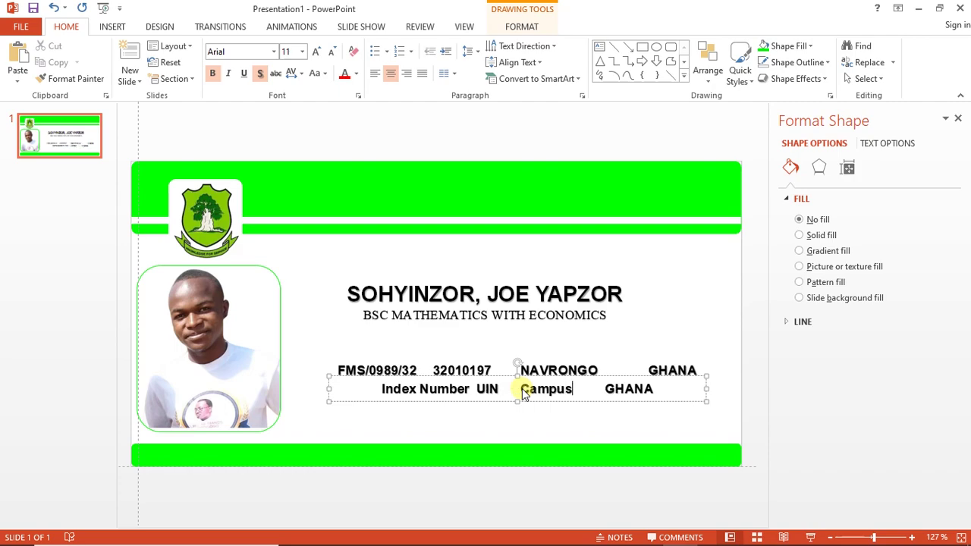
double_click(629, 388)
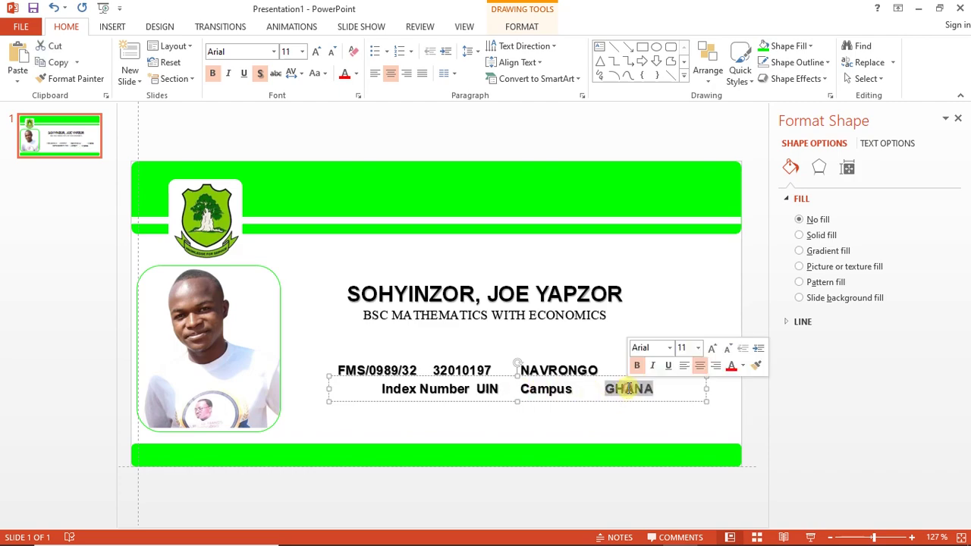
type("National")
key("BackSpace")
type("lity")
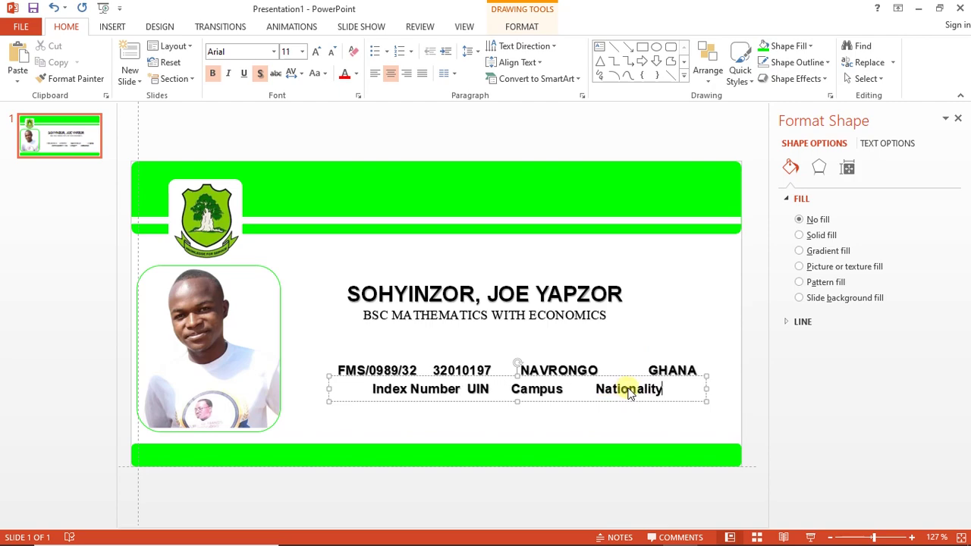
key("ctrl+a")
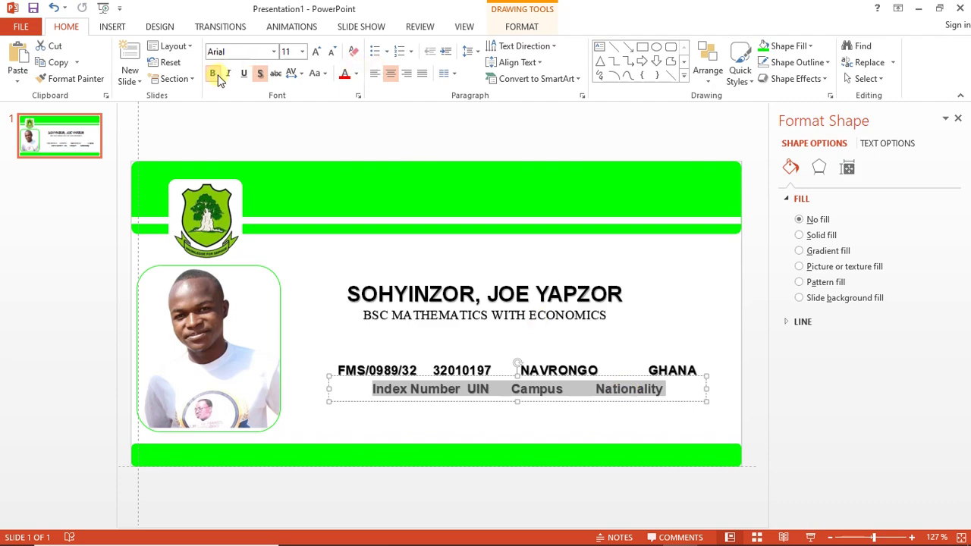
Make the label row regular weight in Times New Roman
left_click(215, 75)
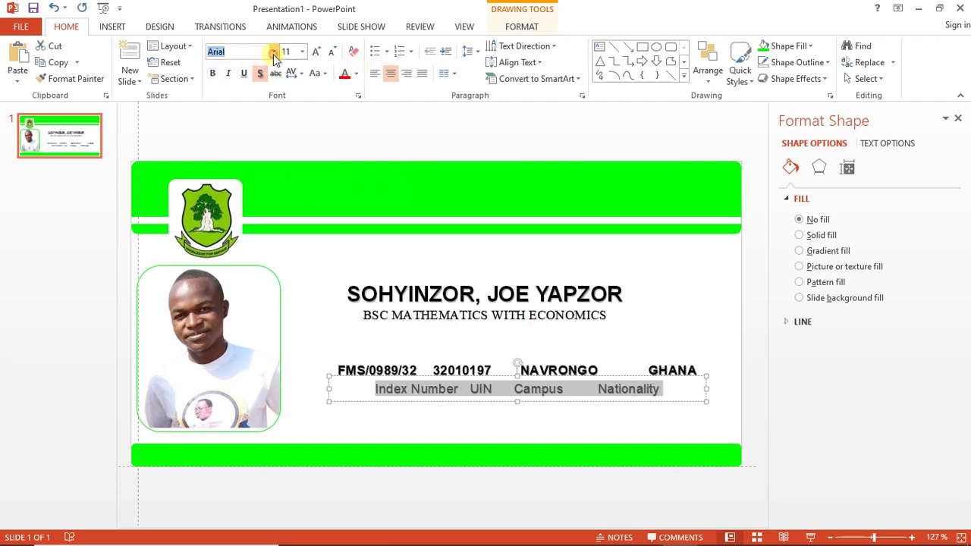
left_click(273, 52)
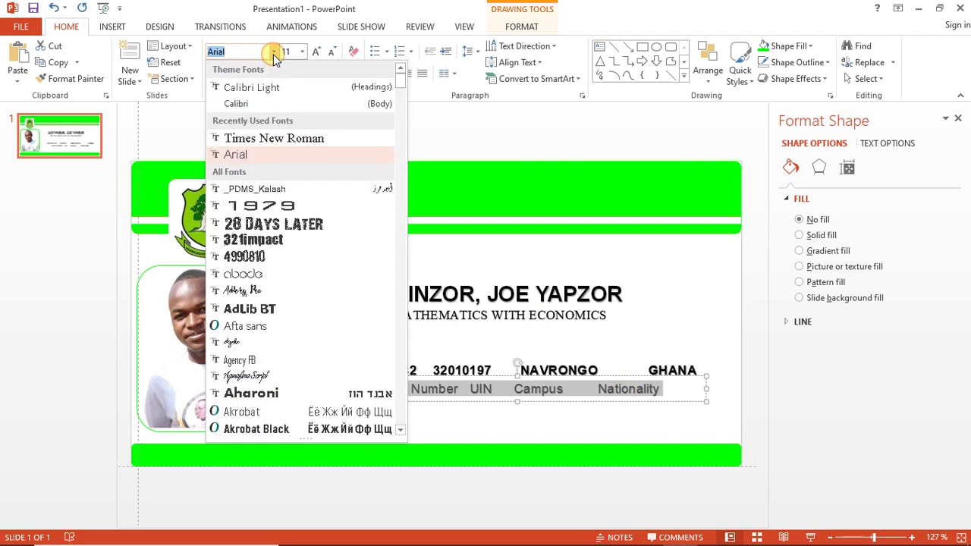
left_click(284, 141)
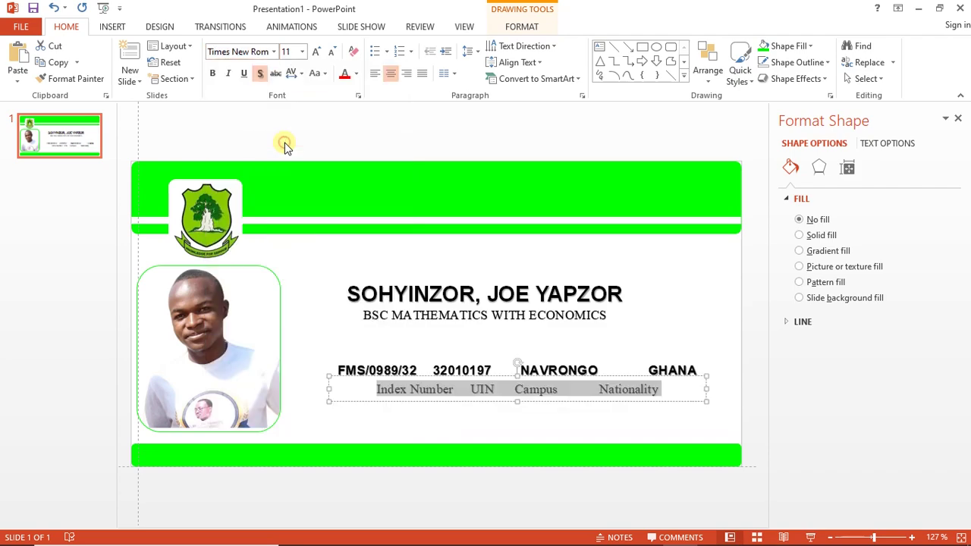
Add tab gaps after Index Number and UIN, widen the label box and move it under the details
left_click(460, 393)
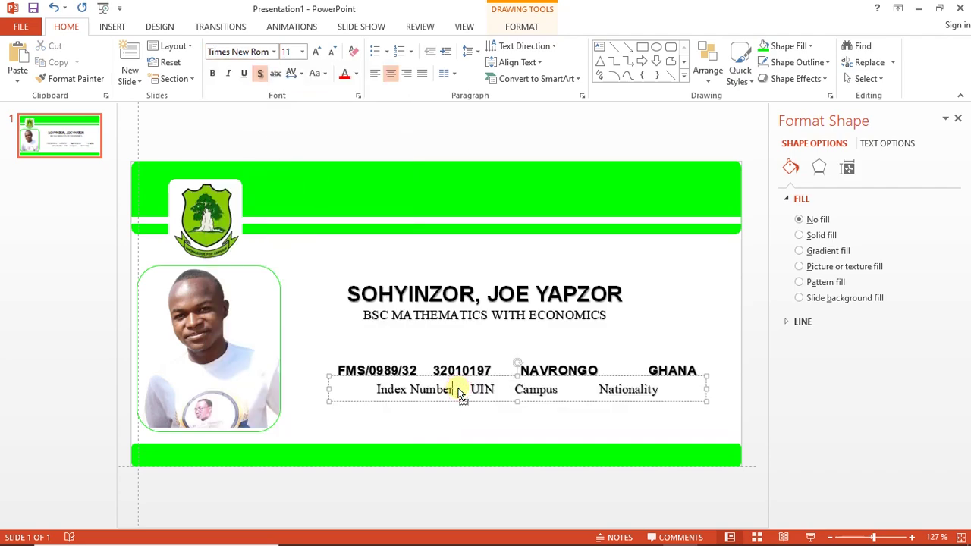
key("Tab")
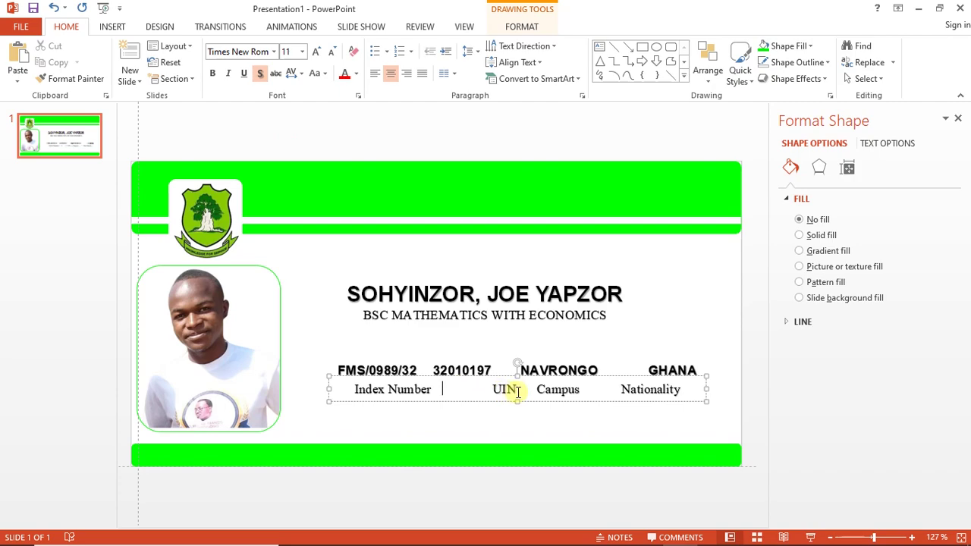
key("Tab")
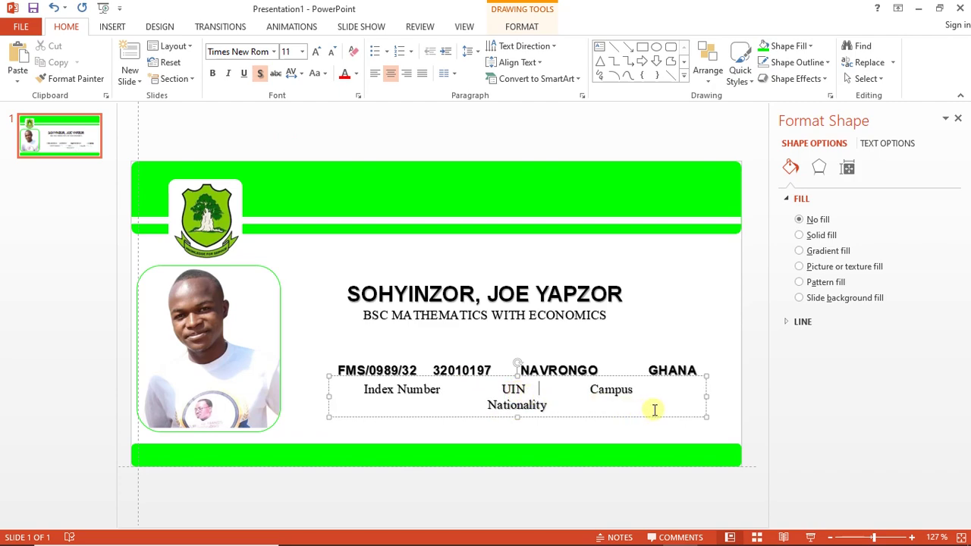
left_click_drag(709, 393, 732, 394)
left_click_drag(634, 395, 623, 395)
Shrink the labels to 9 pt, add a tab before Nationality and align the row with the details
triple_click(609, 389)
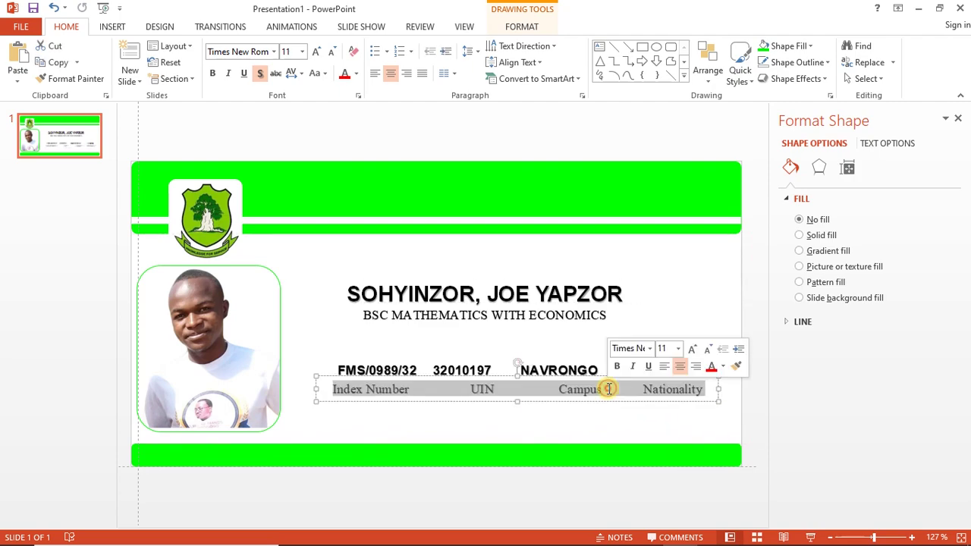
key("ctrl+shift+comma")
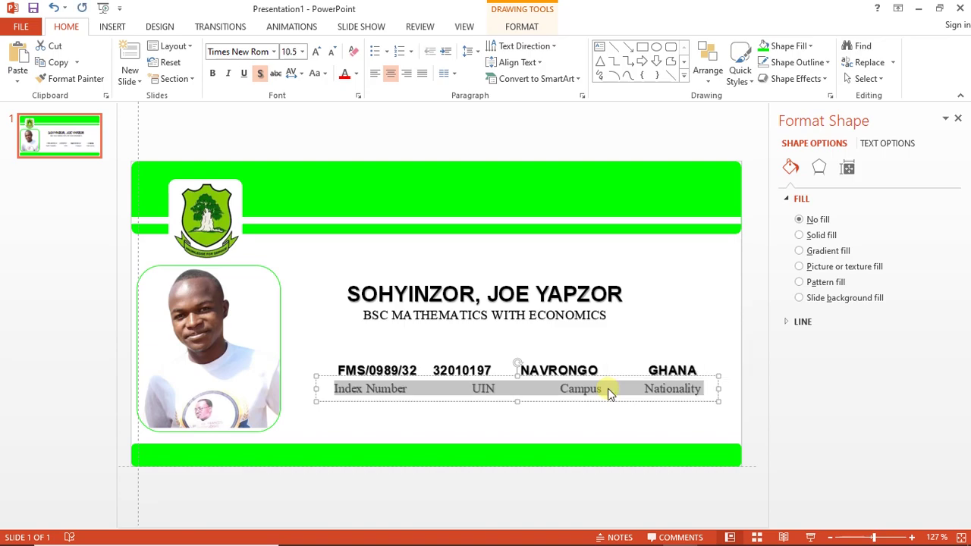
key("ctrl+shift+comma")
key("ctrl+shift+comma")
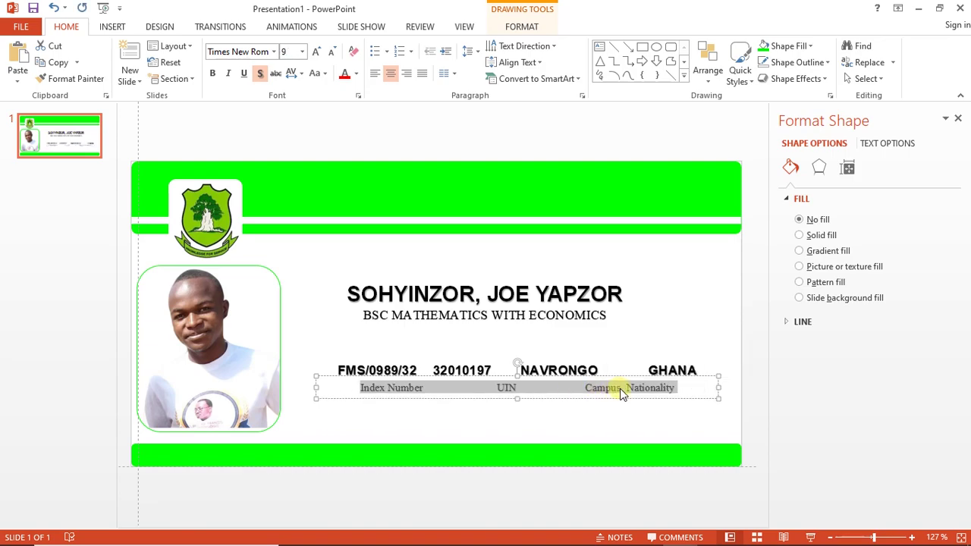
left_click(623, 388)
key("Tab")
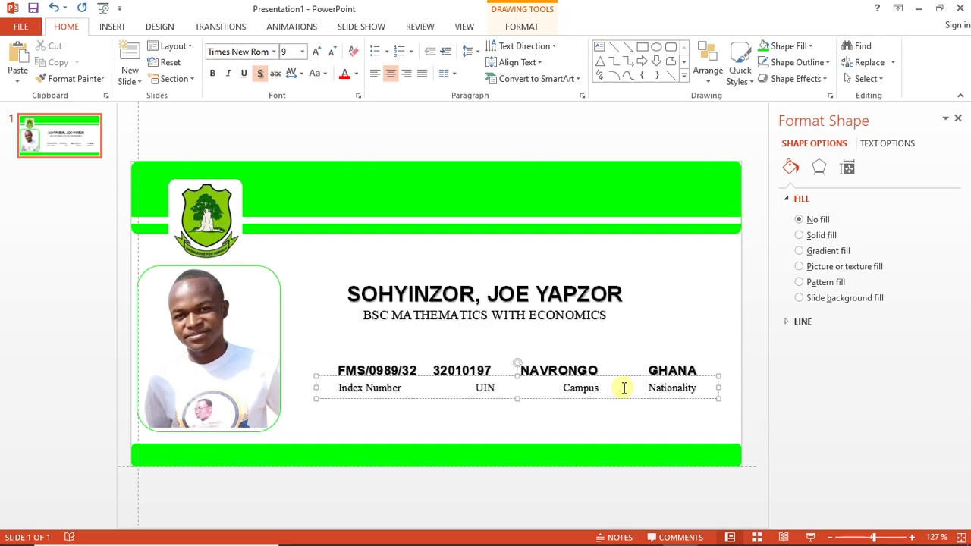
left_click_drag(591, 397, 582, 397)
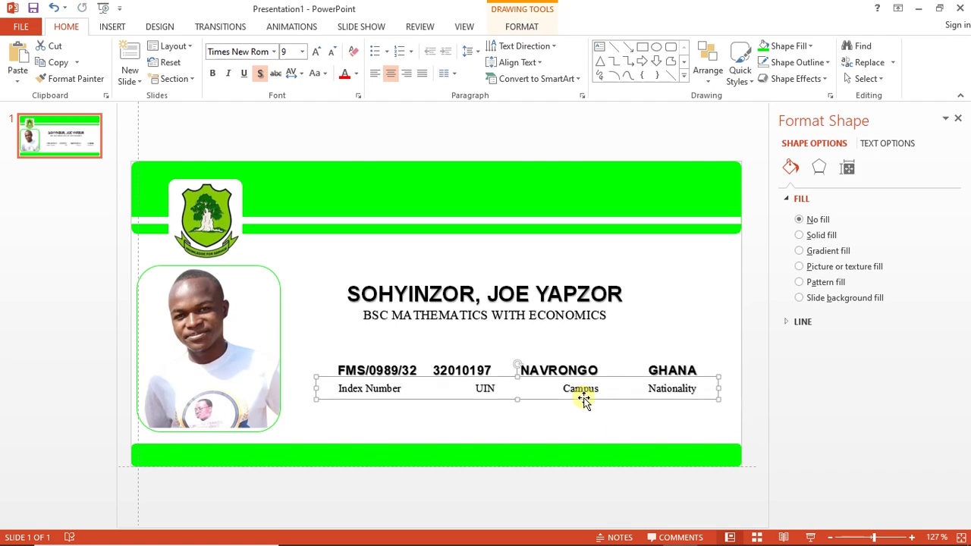
Replace the extra gap after Index Number with a single tab and recheck both rows' spacing
left_click(444, 391)
key("BackSpace")
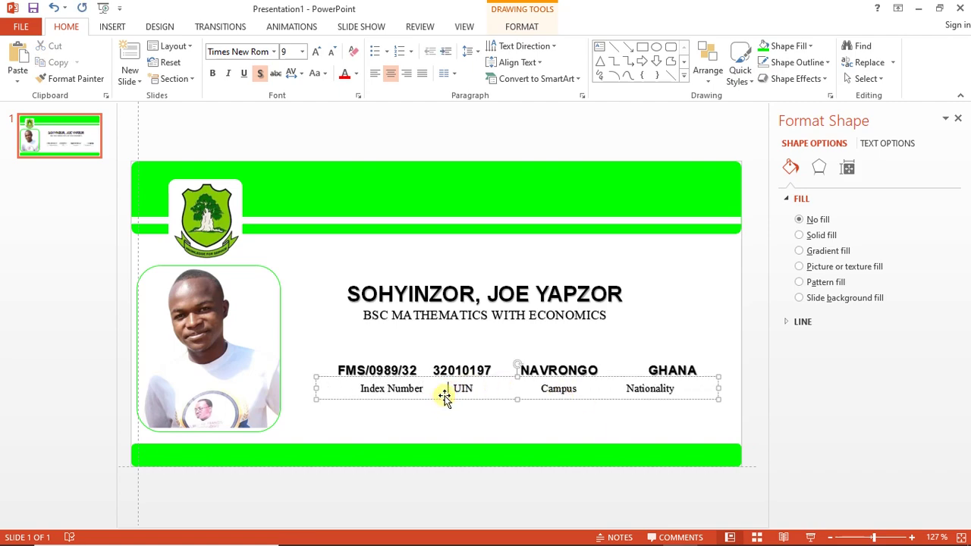
key("Tab")
left_click(429, 370)
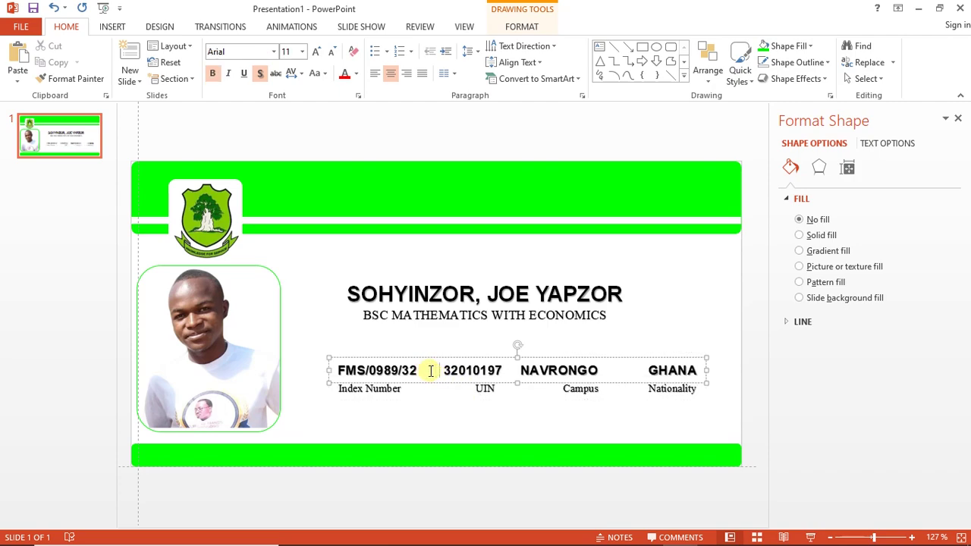
left_click(514, 370)
left_click(425, 389)
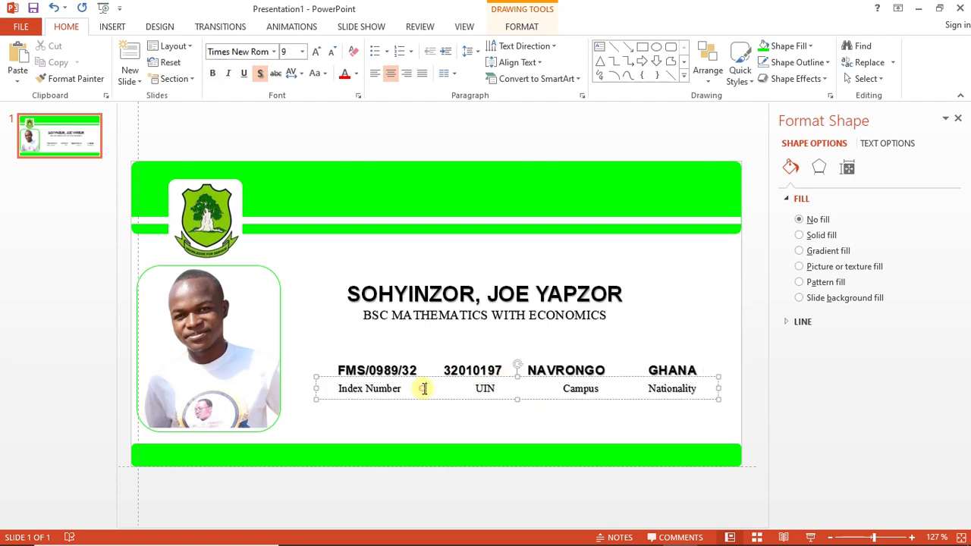
triple_click(424, 388)
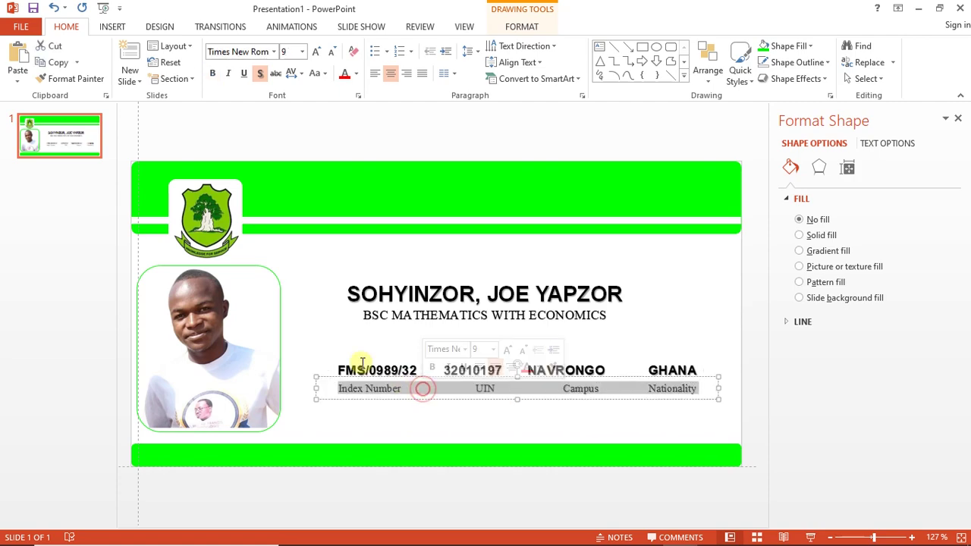
Give the Index Number, UIN, Campus, Nationality labels the recent bright green text fill
left_click(502, 28)
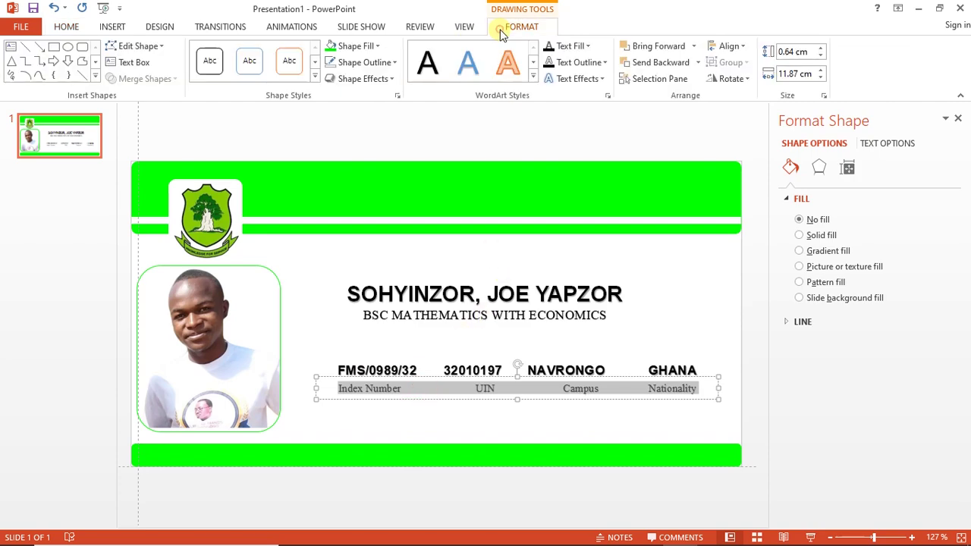
left_click(587, 47)
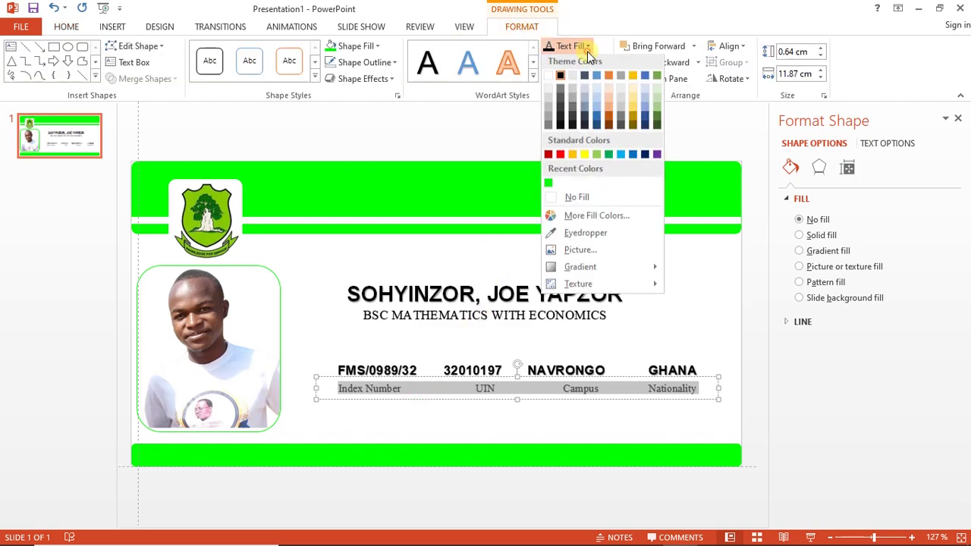
left_click(550, 188)
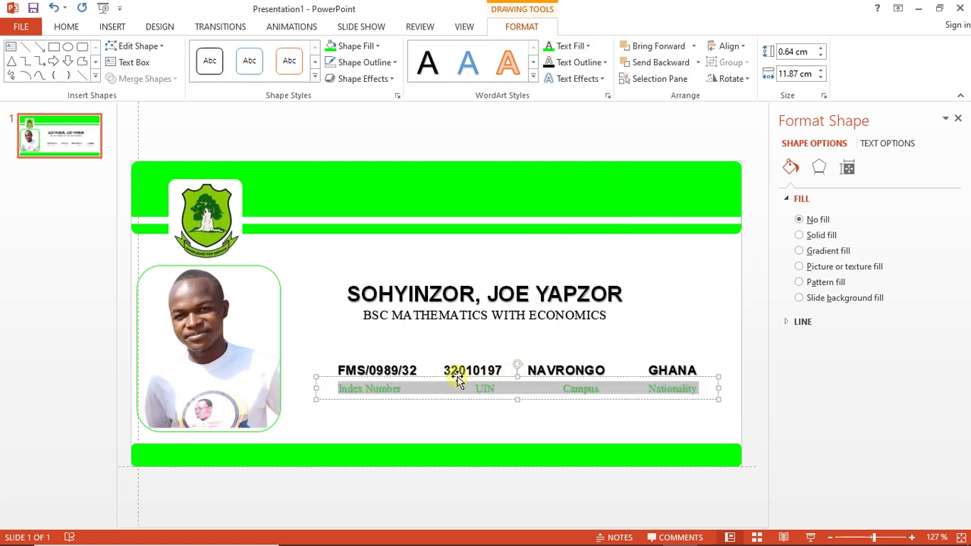
left_click(328, 429)
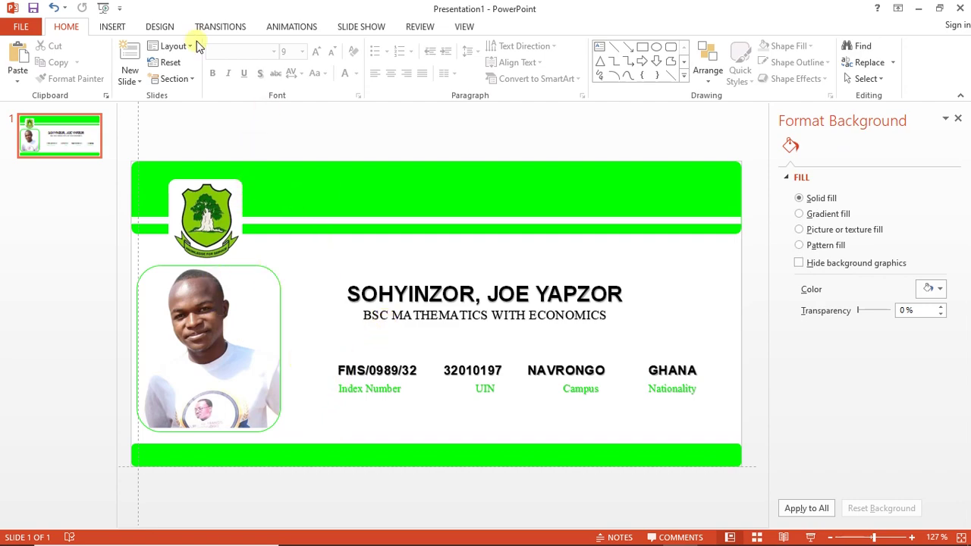
Copy the name title into the top green band and retype it as UNIVERSITY FOR DEVELOPMENT / STUDIES
left_click(411, 292)
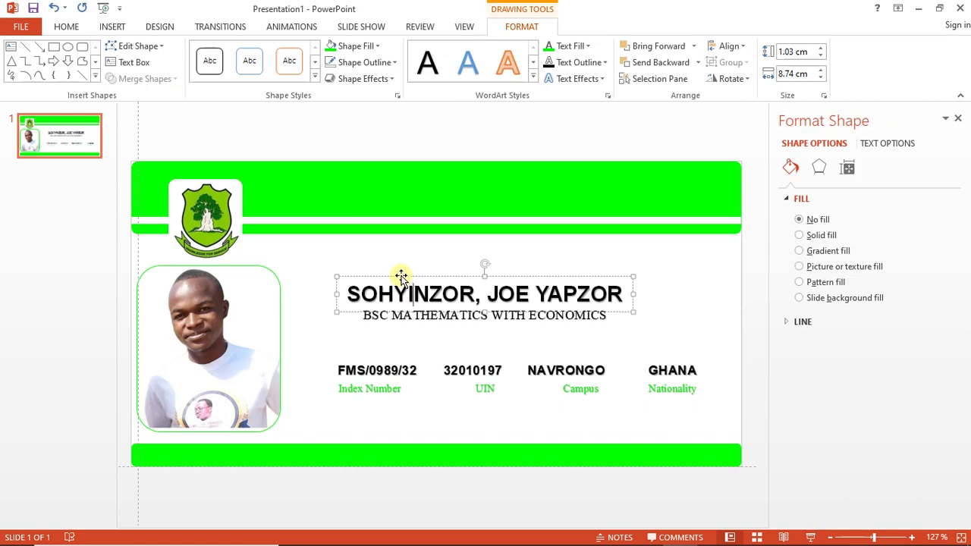
key("ctrl+v")
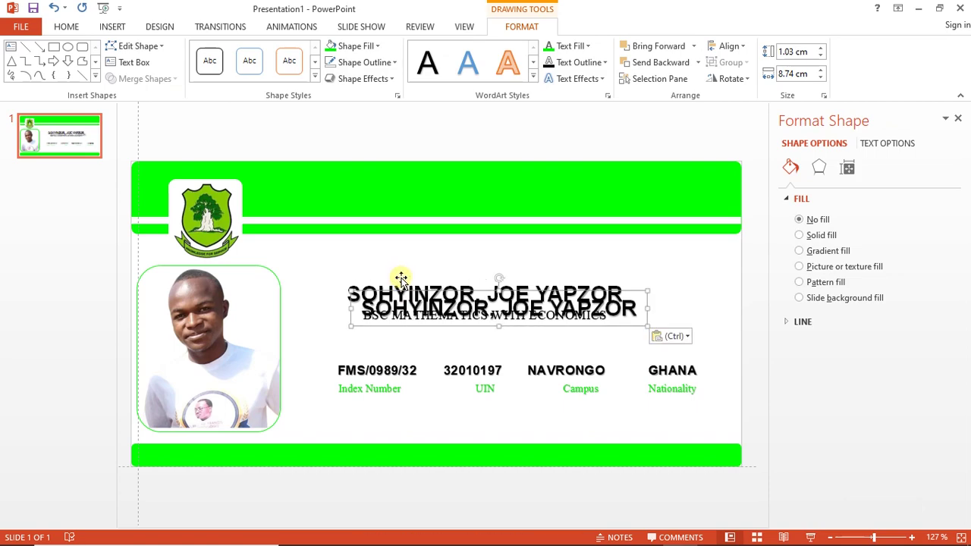
left_click_drag(402, 292, 388, 171)
double_click(404, 186)
triple_click(404, 186)
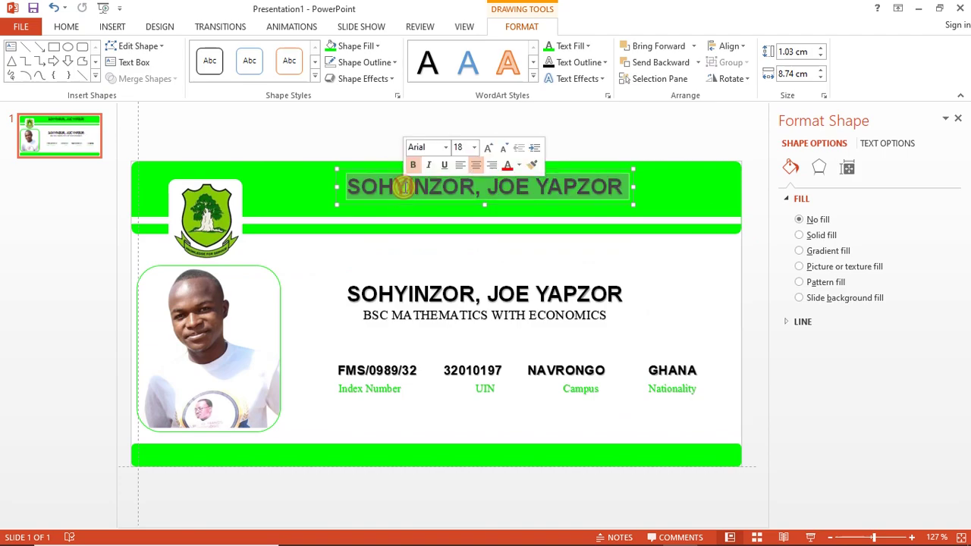
type("UNIV")
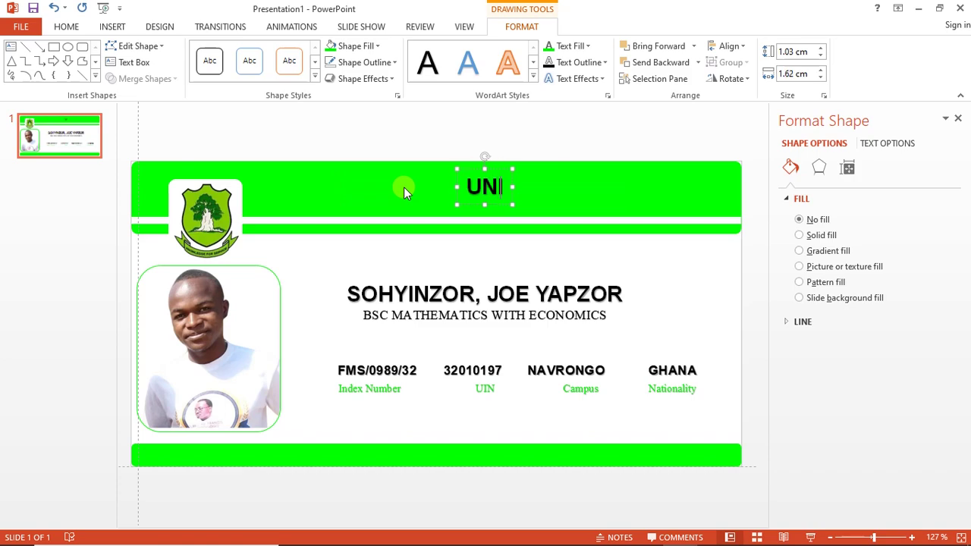
type("ER")
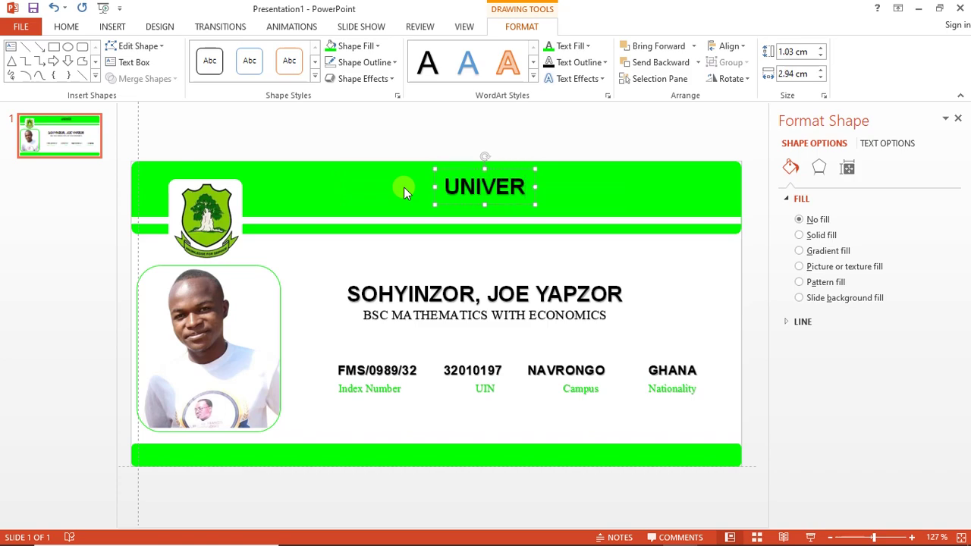
type("SITY FOR")
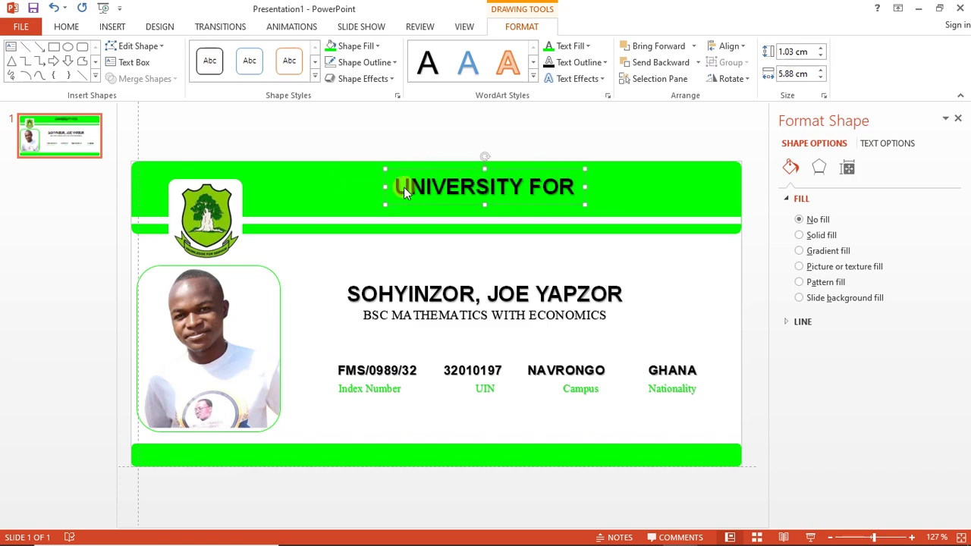
type(" DEVE")
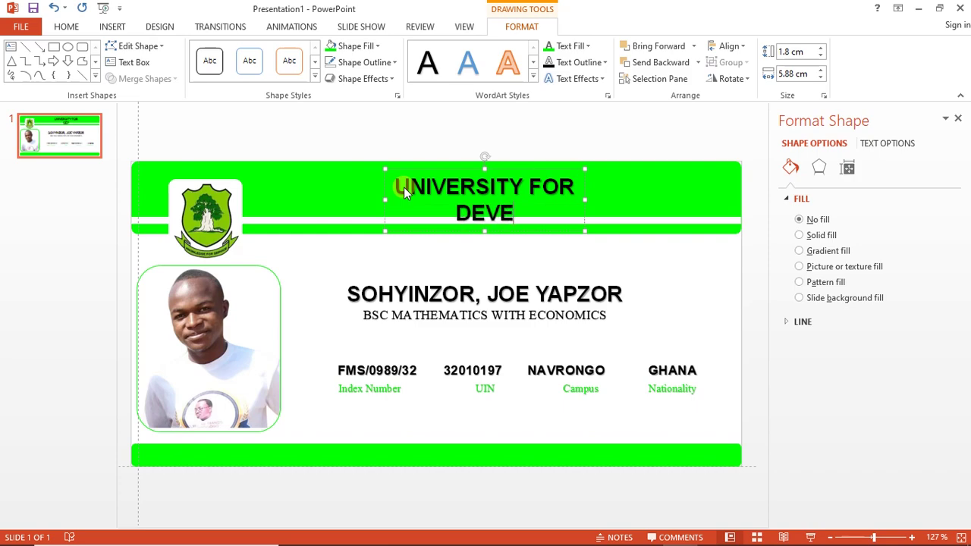
type("LOPMENT")
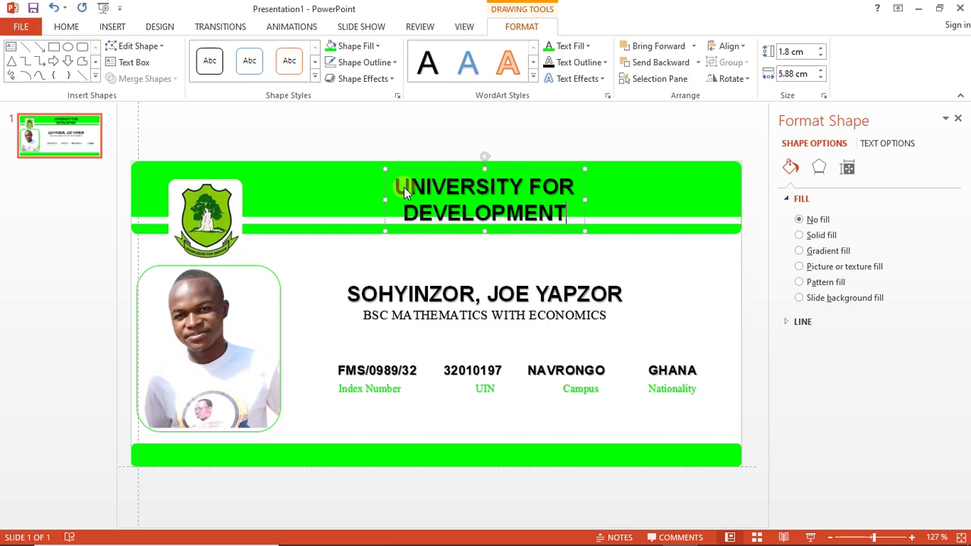
key("Return")
type("STUDIES")
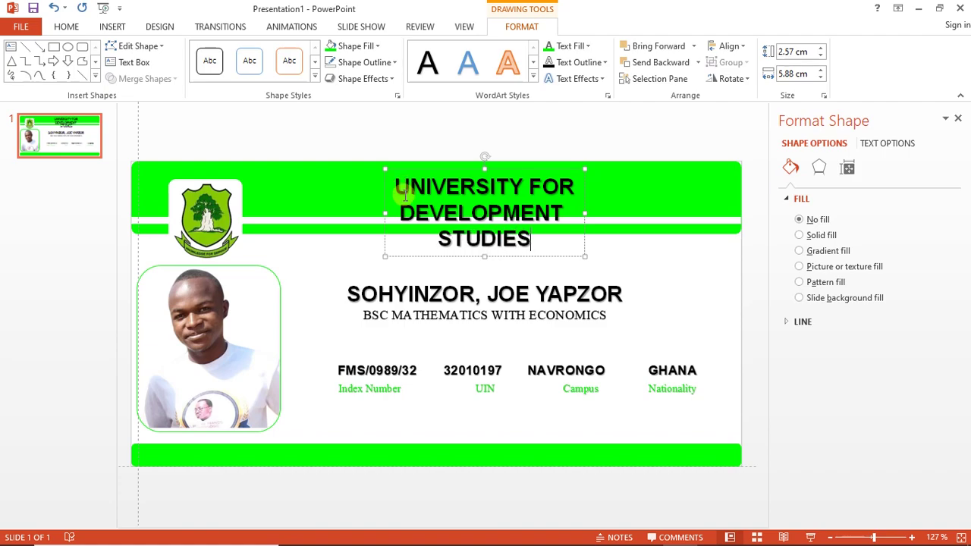
Shrink the heading text one size and reposition it beside the crest
left_click_drag(429, 257, 428, 241)
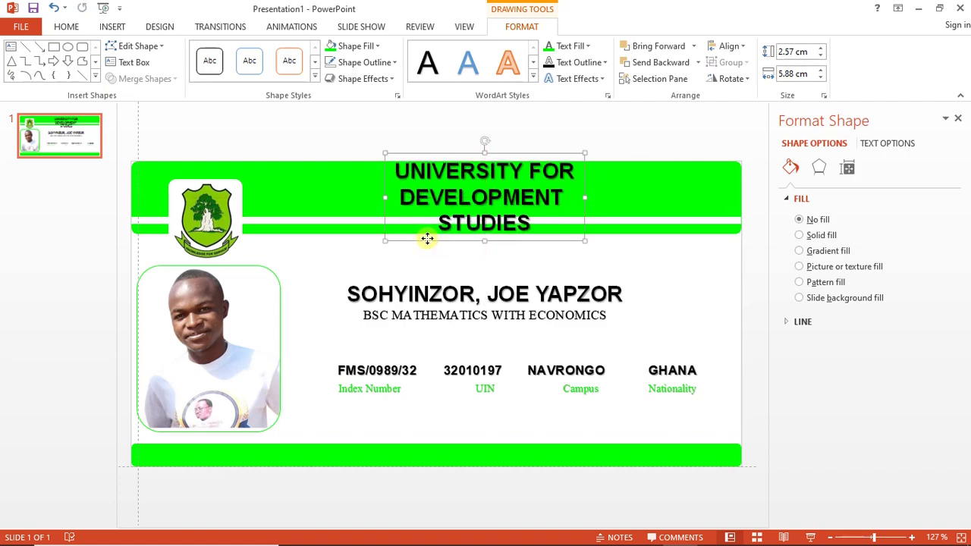
double_click(449, 199)
key("ctrl+a")
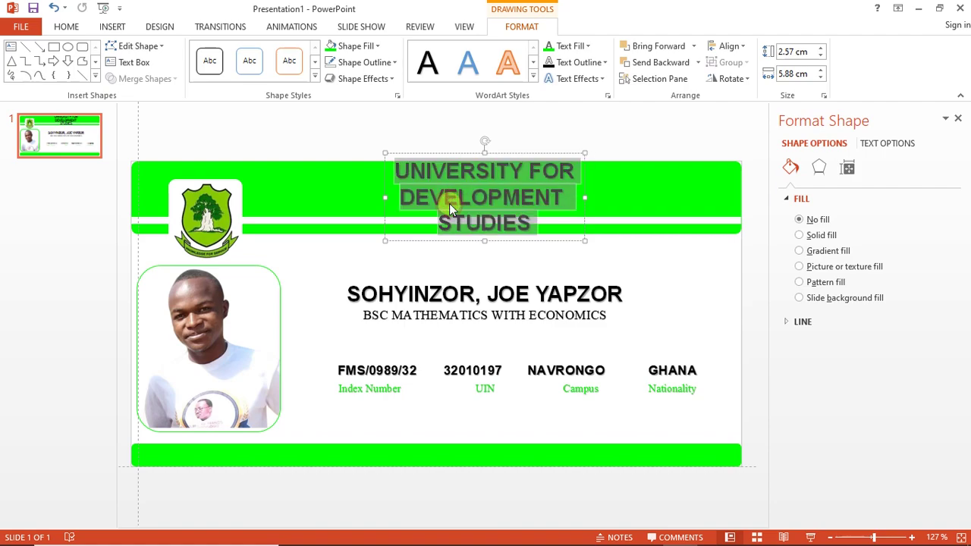
key("ctrl+shift+less")
key("ctrl+shift+less")
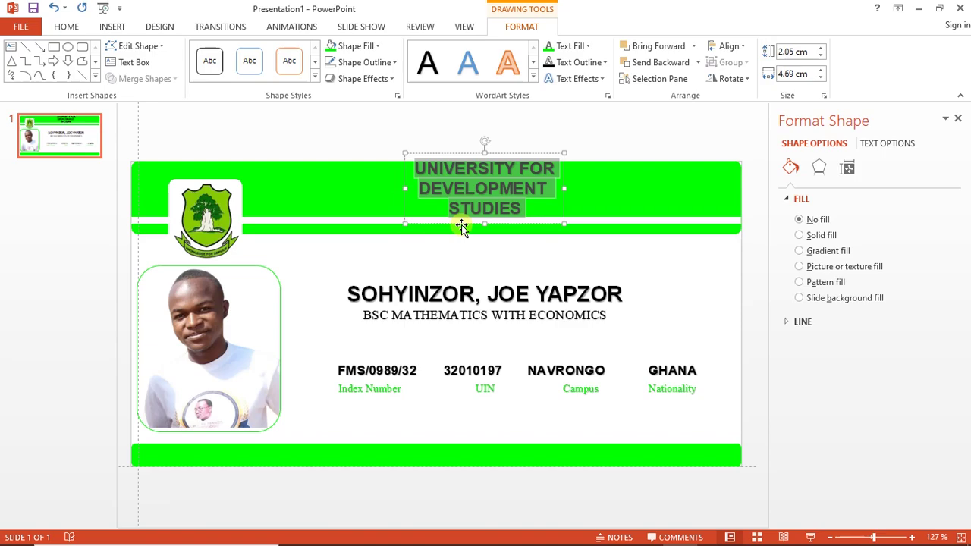
left_click(461, 224)
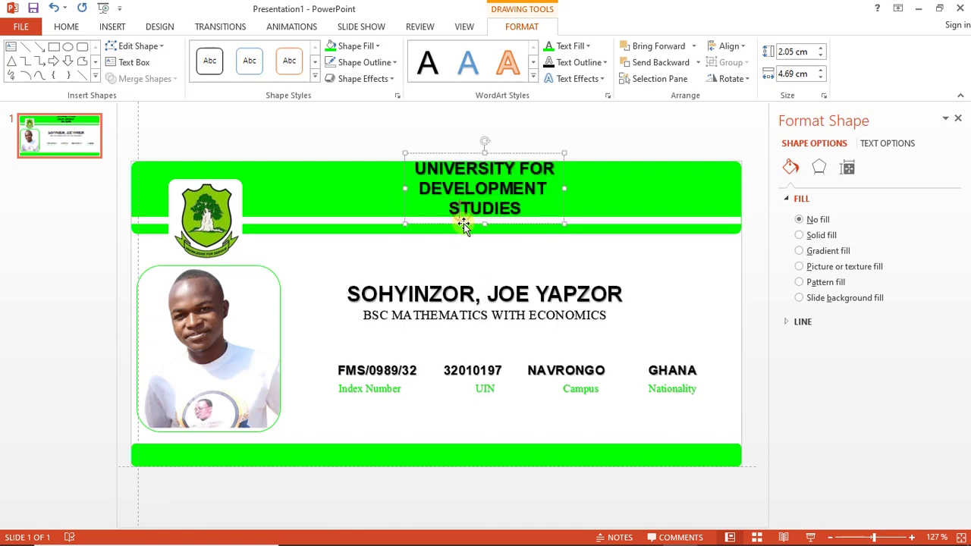
left_click_drag(461, 221, 444, 226)
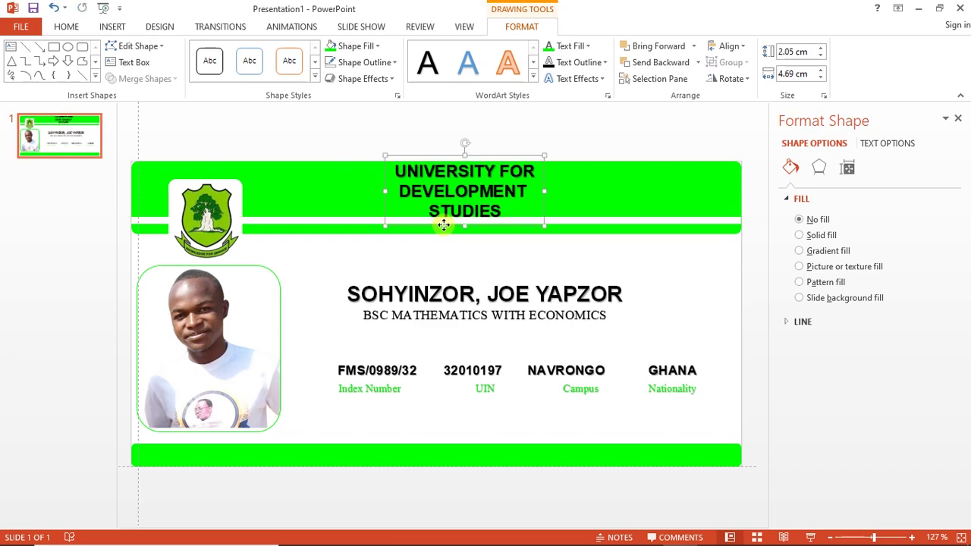
triple_click(450, 211)
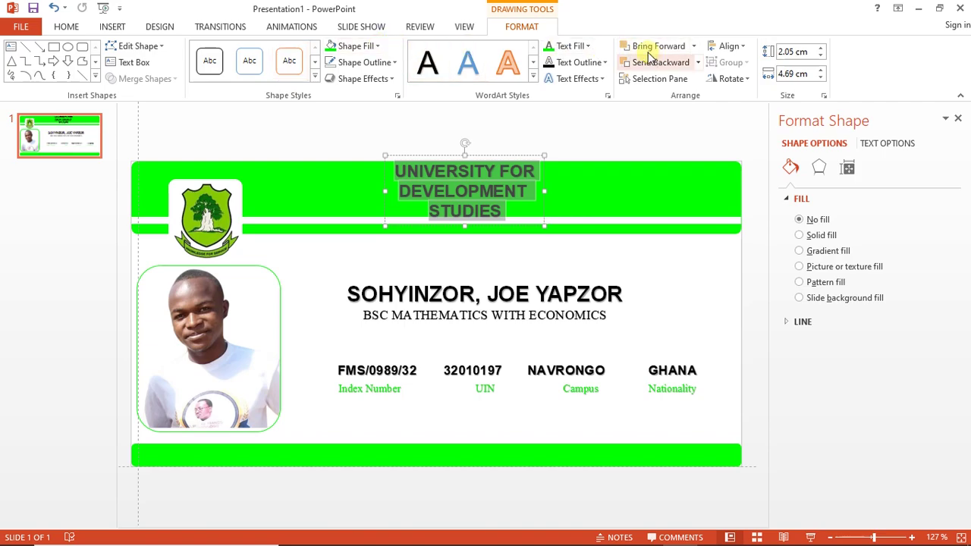
Make the heading text white, shift it slightly, and enlarge it one size
left_click(591, 47)
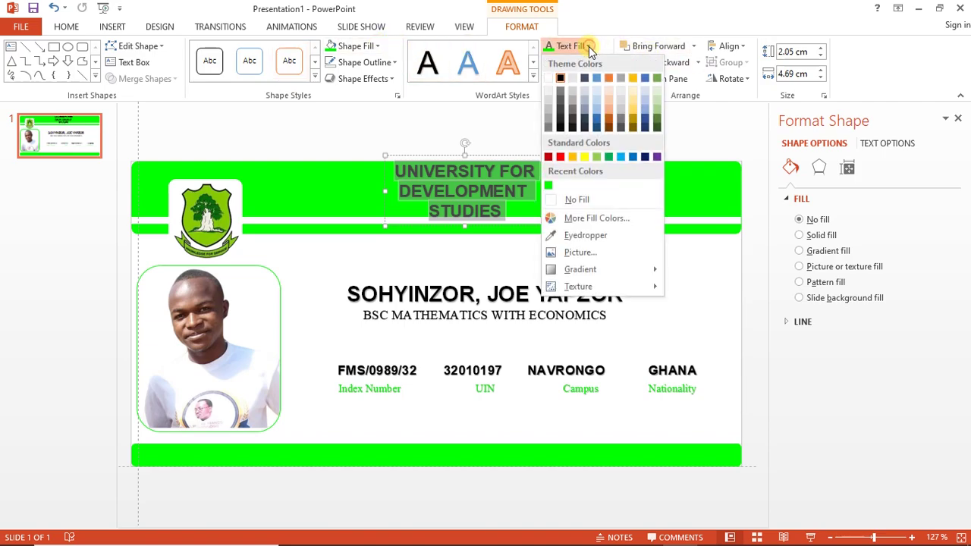
left_click(549, 79)
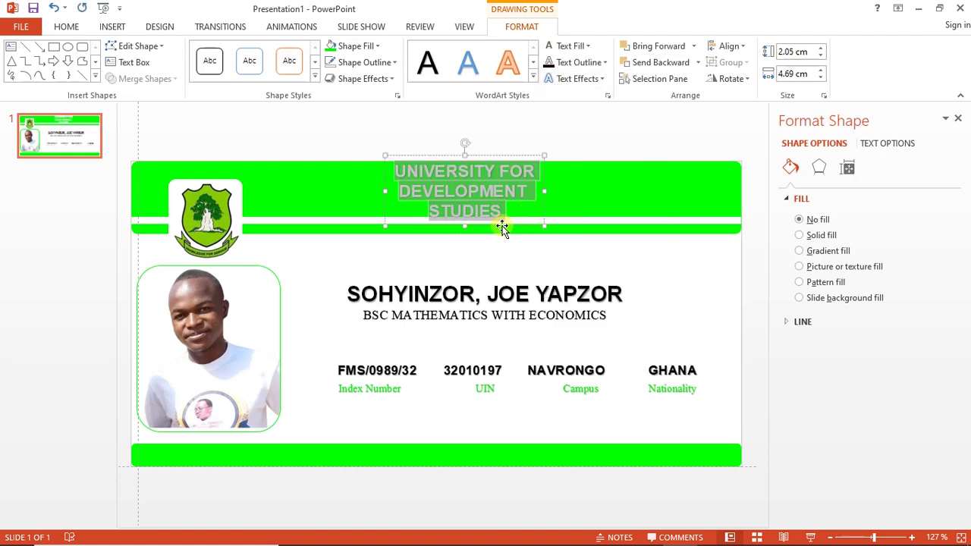
left_click_drag(502, 226, 503, 224)
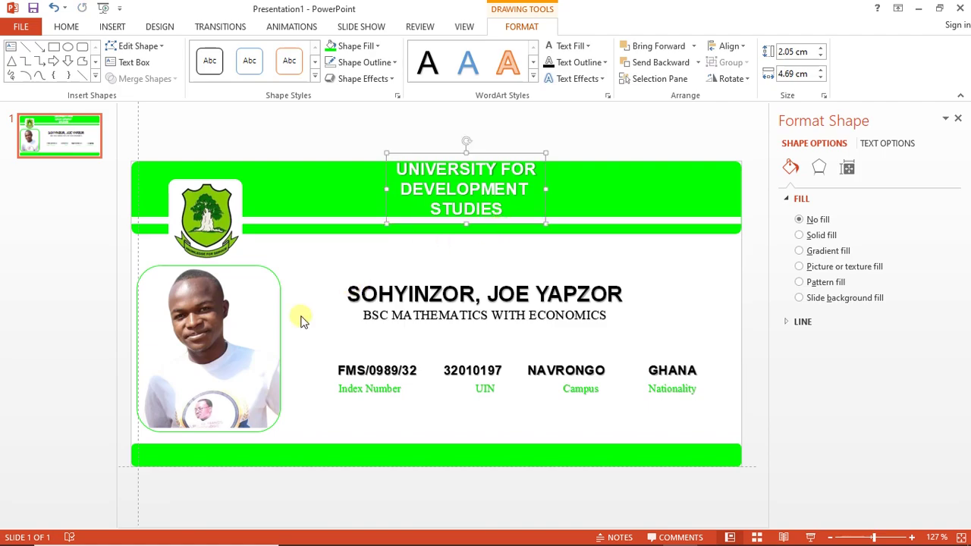
left_click(214, 354)
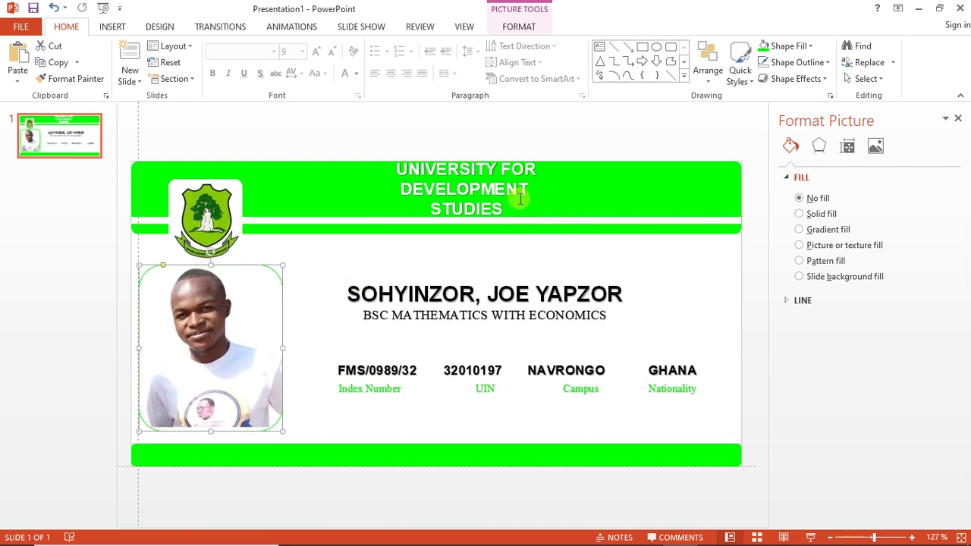
left_click(481, 195)
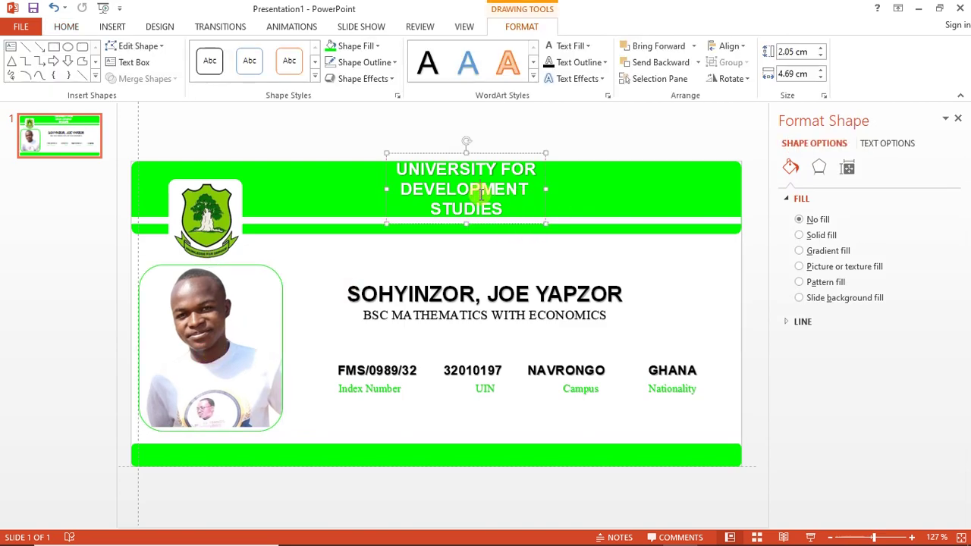
triple_click(481, 194)
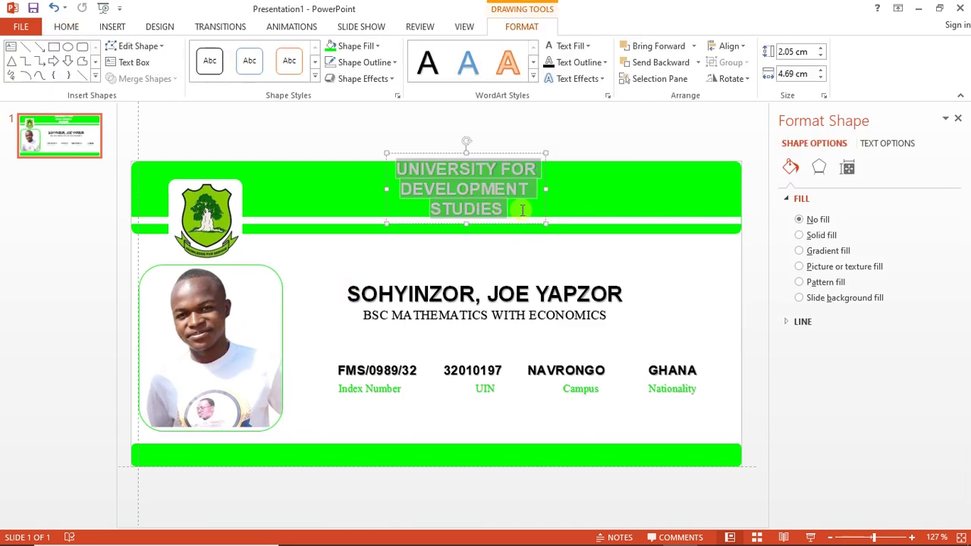
key("ctrl+shift+period")
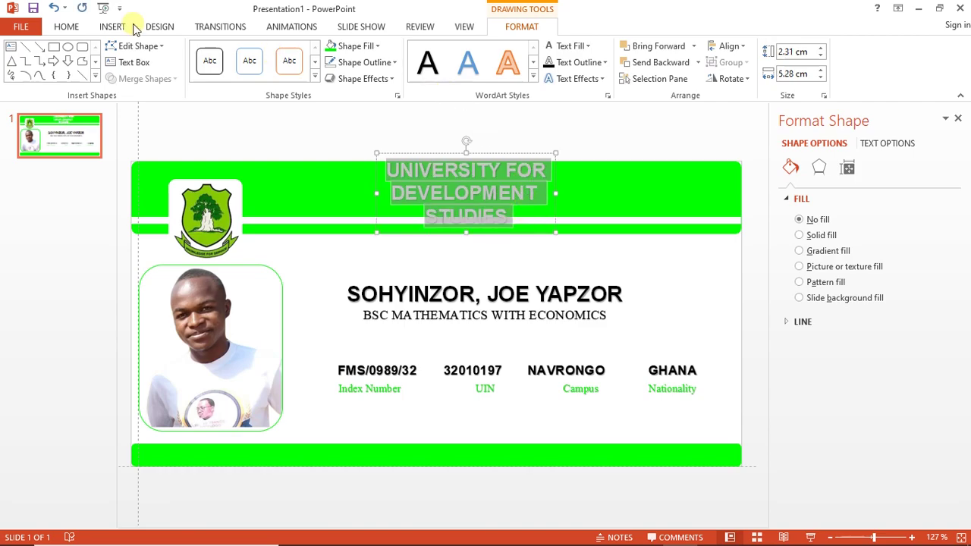
Set the heading font size to 15, then 14, and shift it slightly left
left_click(82, 27)
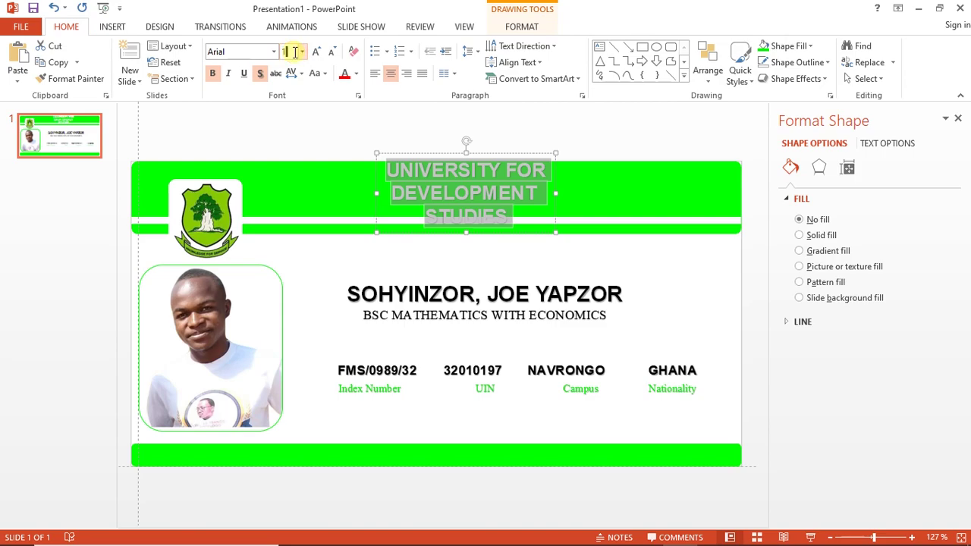
left_click(294, 51)
type("15")
key("Return")
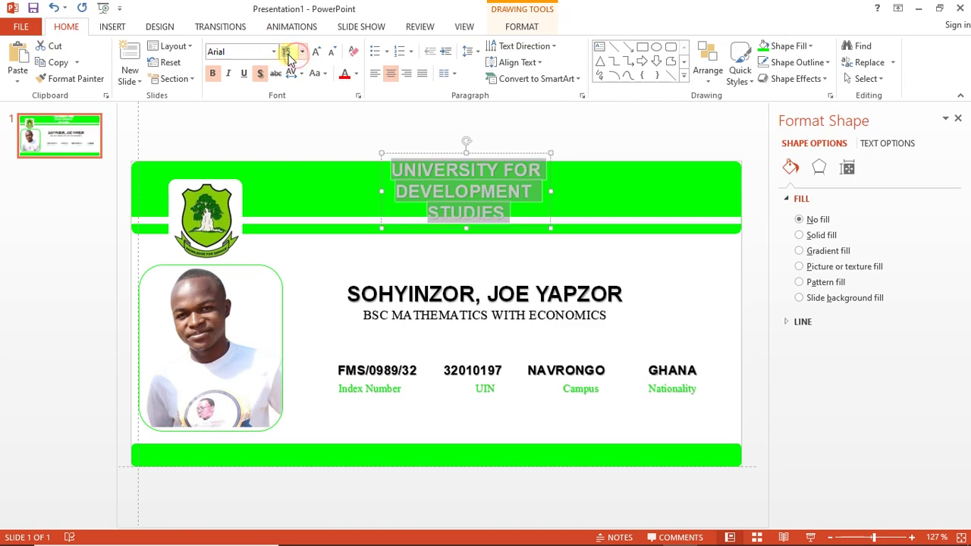
left_click(288, 51)
type("14")
key("Return")
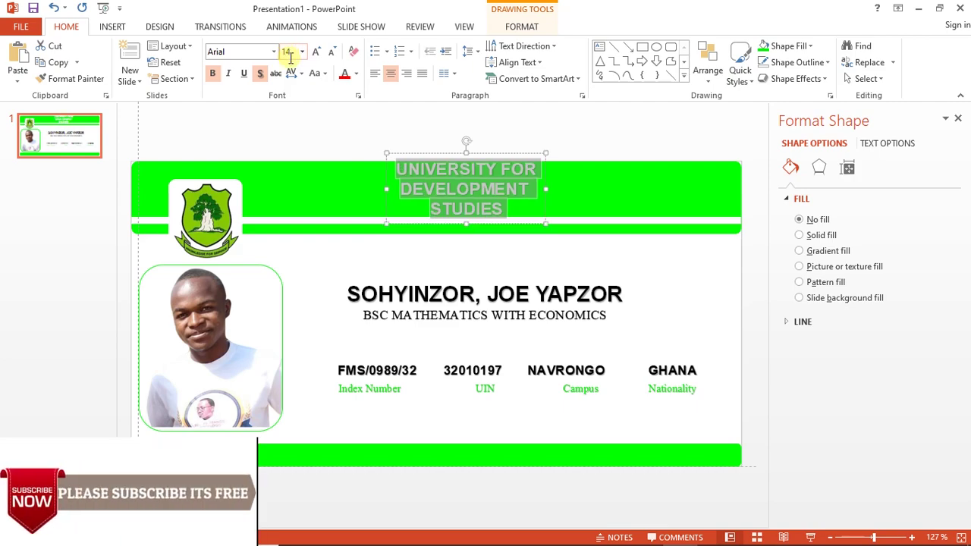
left_click_drag(473, 223, 467, 224)
Lower the green header band and white stripe, then enlarge the heading to 16 pt
left_click(600, 200)
key("Down")
key("Down")
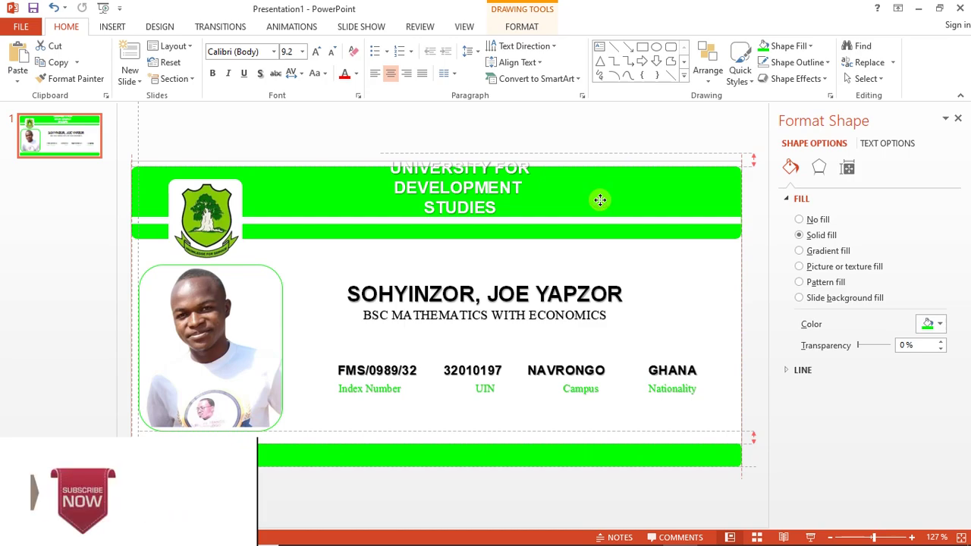
left_click_drag(433, 163, 433, 159)
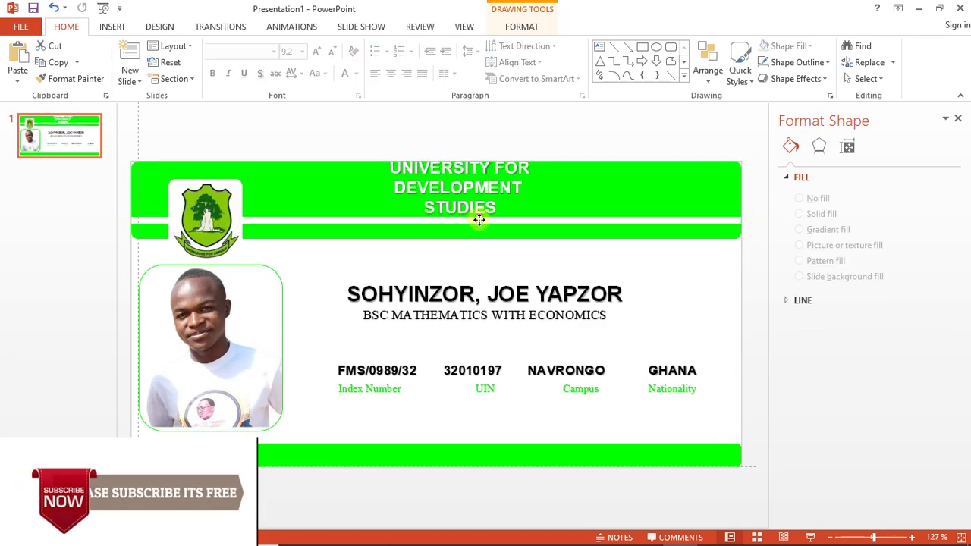
left_click_drag(480, 220, 481, 228)
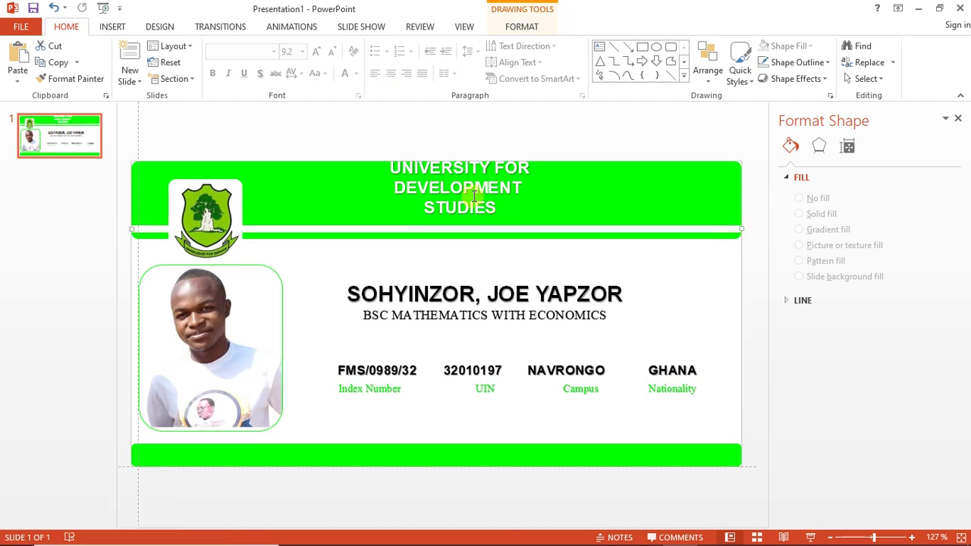
left_click(474, 196)
key("ctrl+a")
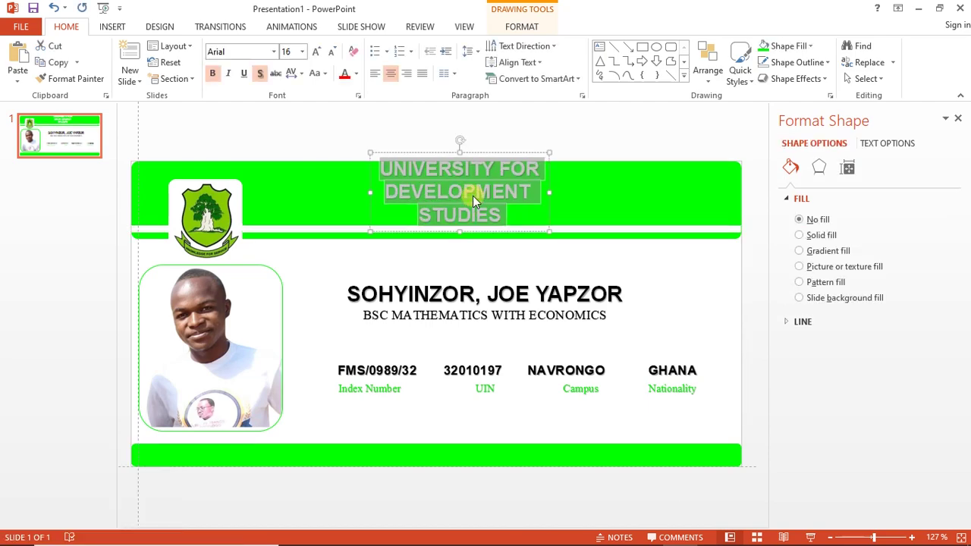
key("ctrl+shift+period")
left_click_drag(482, 236, 477, 235)
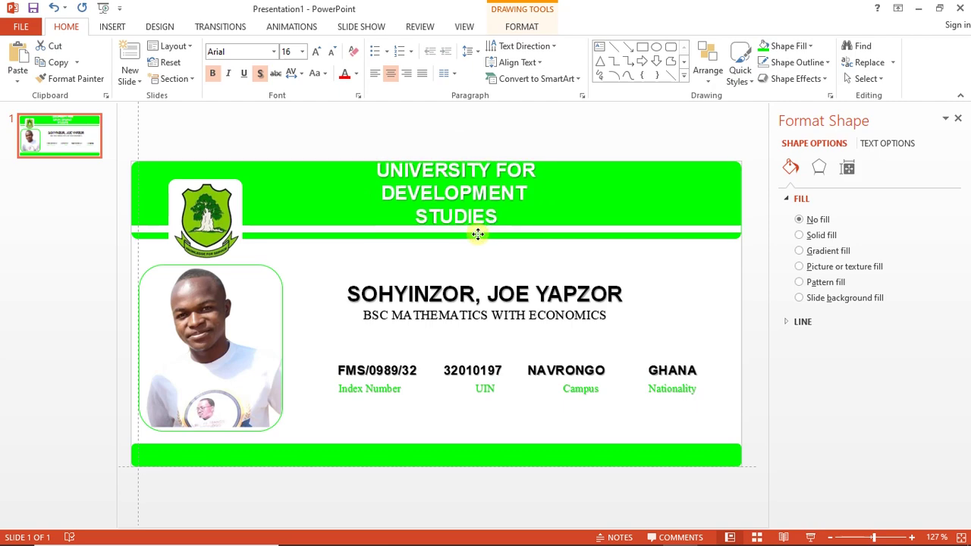
Add a text shadow to the heading while keeping it bold
left_click(258, 73)
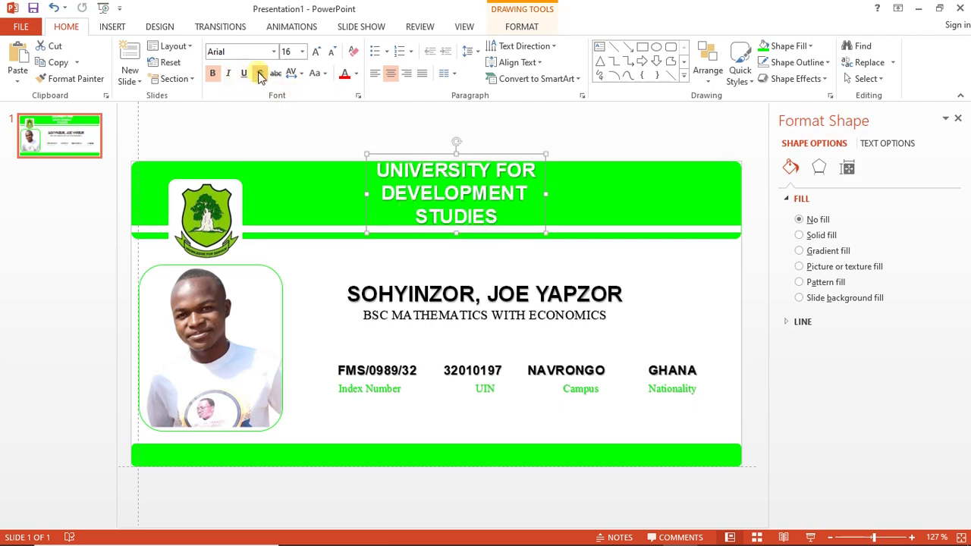
left_click(213, 76)
left_click(213, 76)
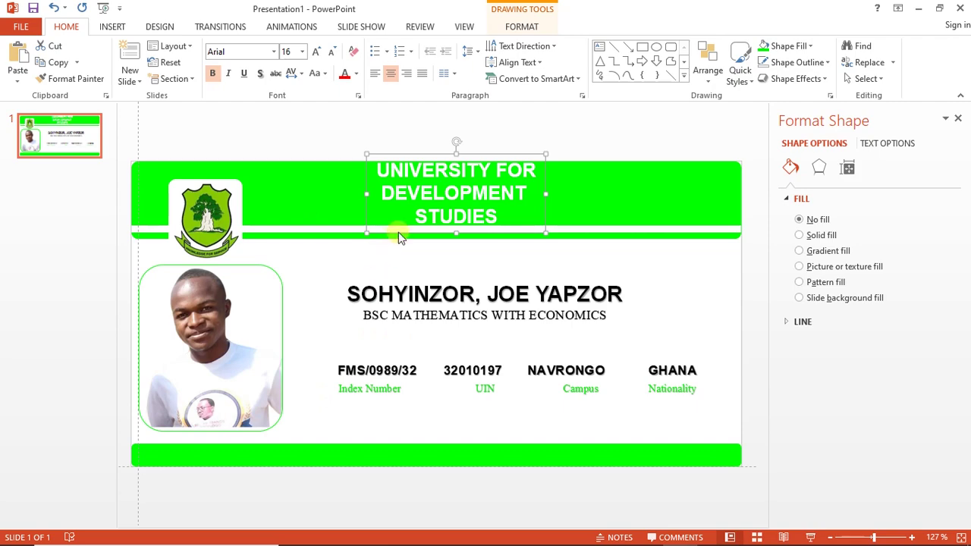
Duplicate the university heading box, move it down and replace its text with STUDENT ID CARD
key("ctrl+d")
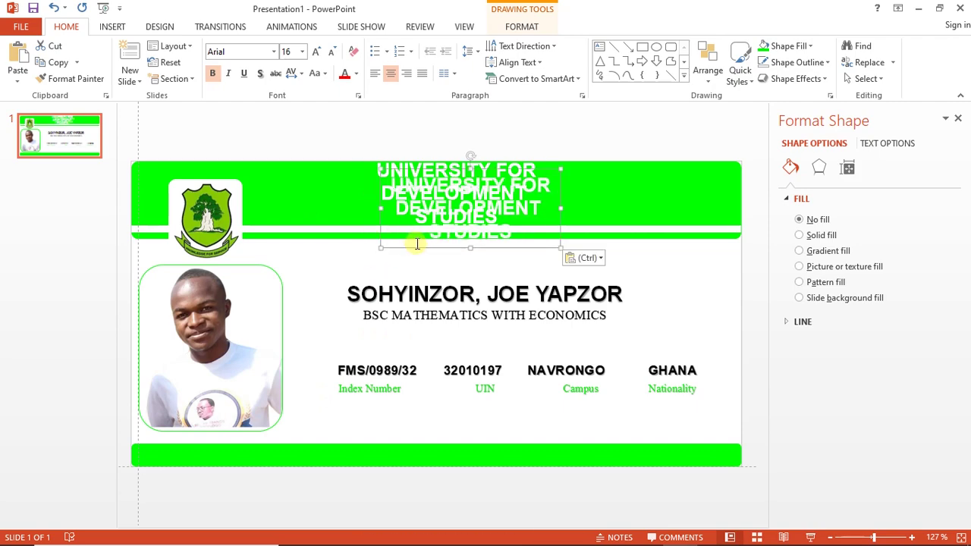
left_click_drag(417, 248, 246, 465)
key("ctrl+a")
key("Delete")
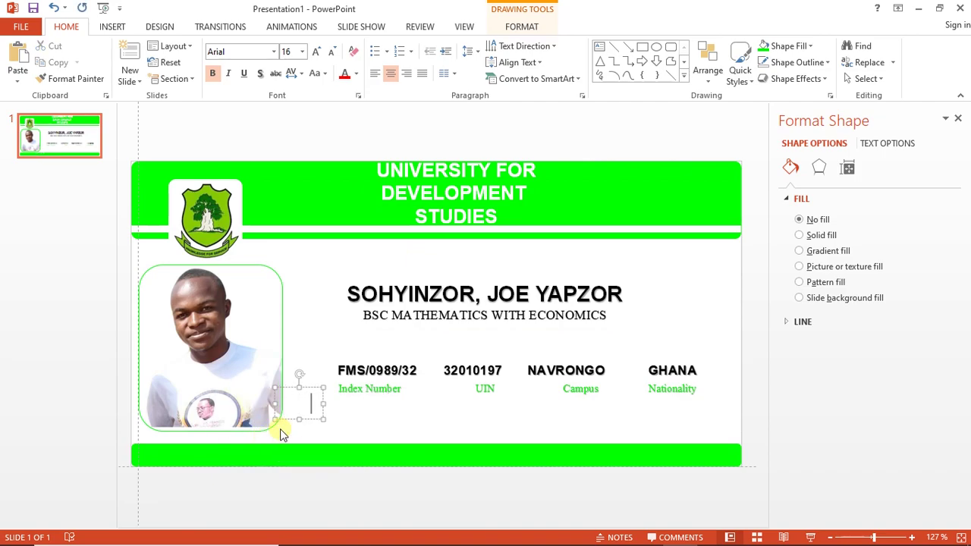
key("BackSpace")
key("BackSpace")
key("BackSpace")
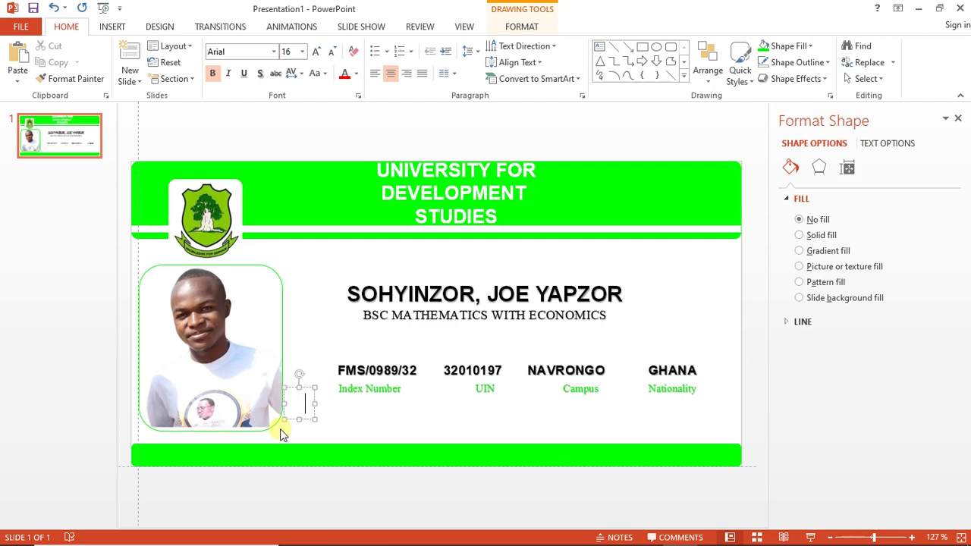
type("STUDENT")
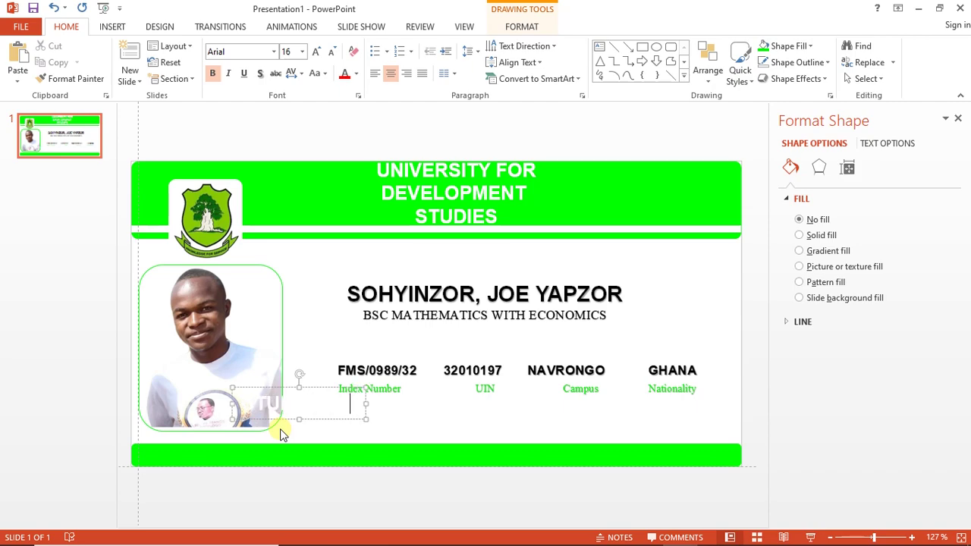
type(" CARD")
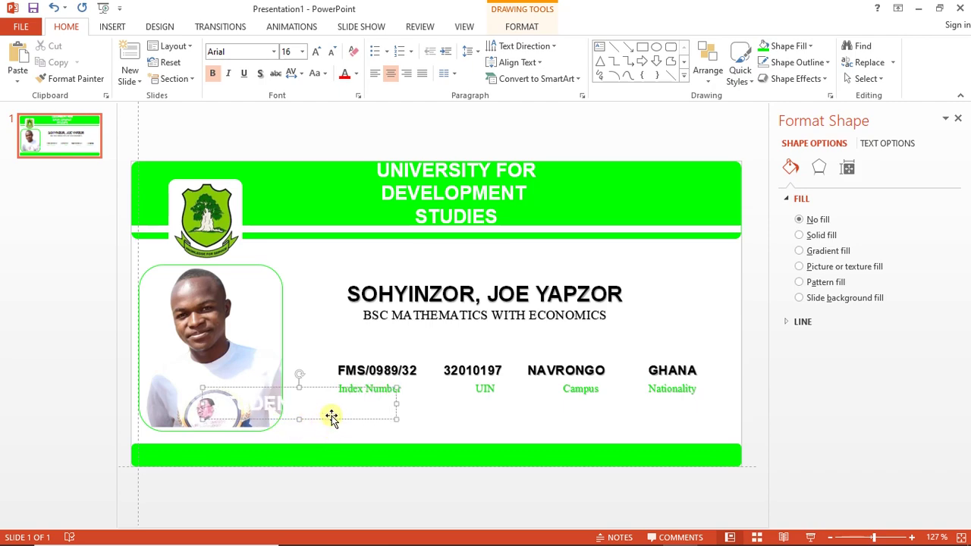
Place the STUDENT ID CARD label in the bottom green bar at 14 pt
left_click_drag(331, 416, 270, 472)
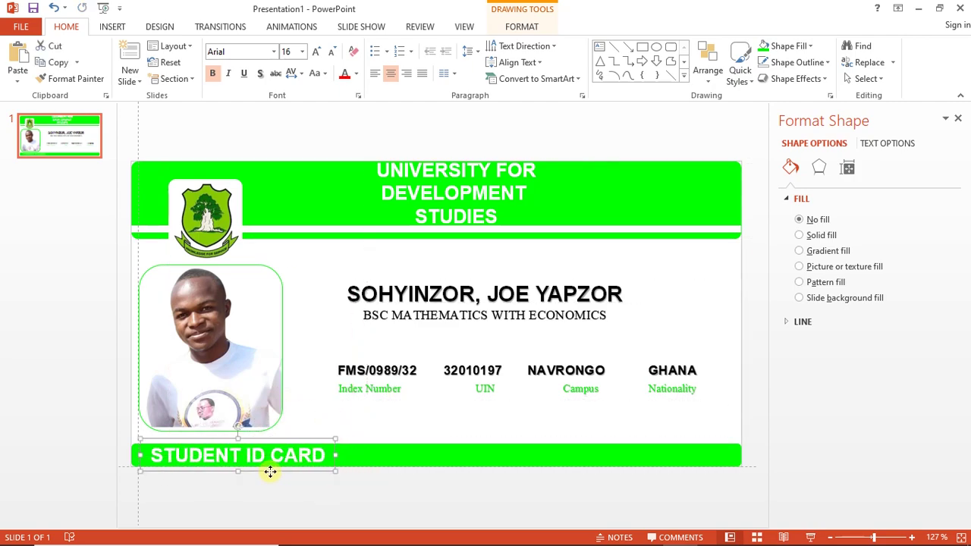
triple_click(316, 456)
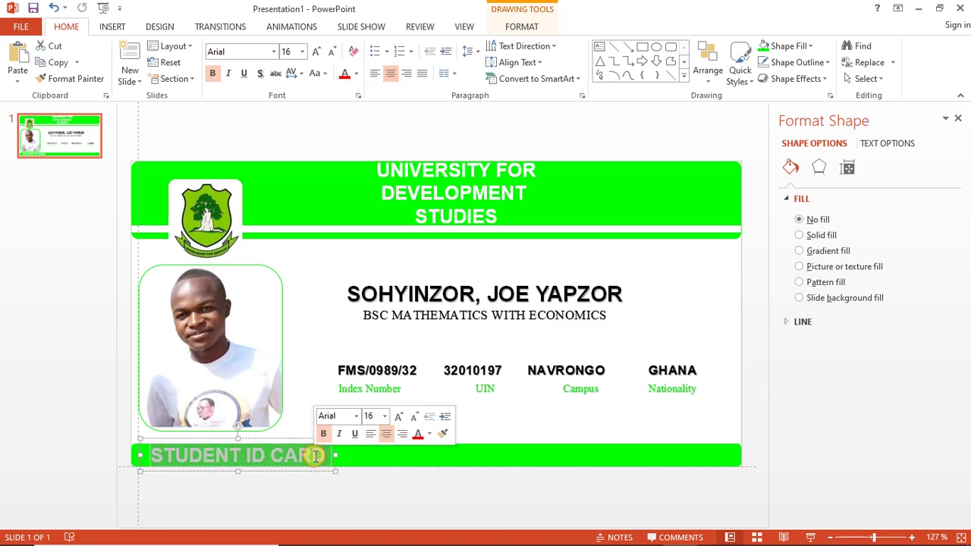
key("ctrl+shift+less")
left_click_drag(311, 465, 313, 465)
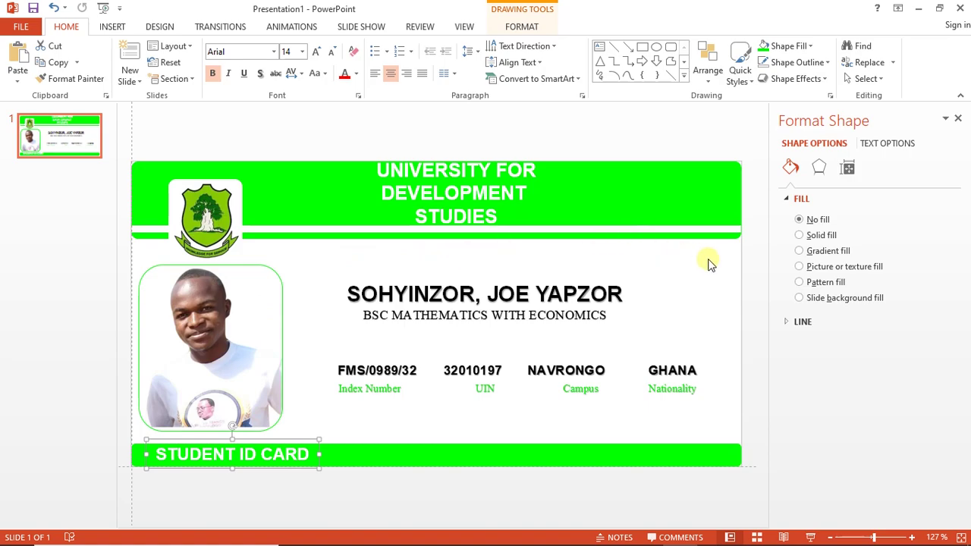
left_click(464, 441)
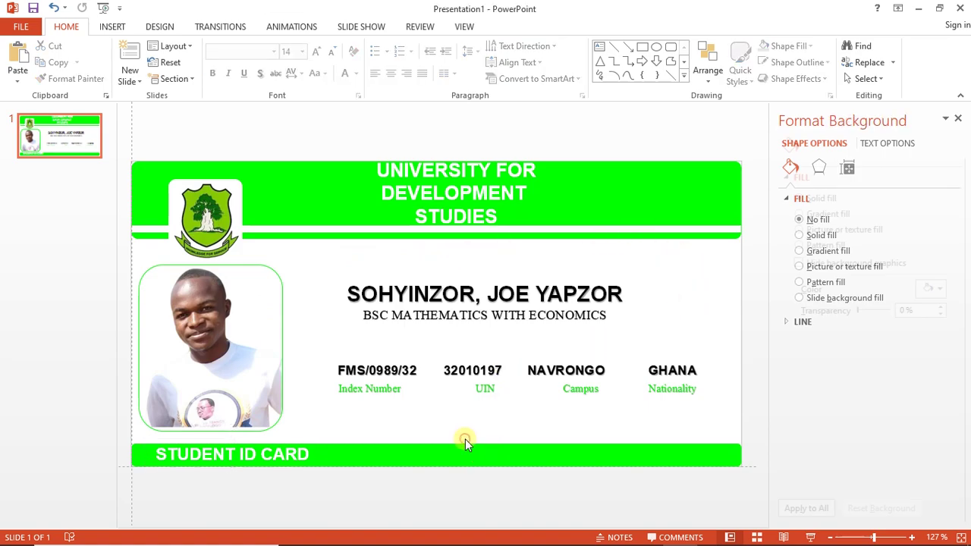
Export just the current slide as JPEG 'MY STUDENT ID' in the ID folder
left_click(21, 27)
left_click(51, 171)
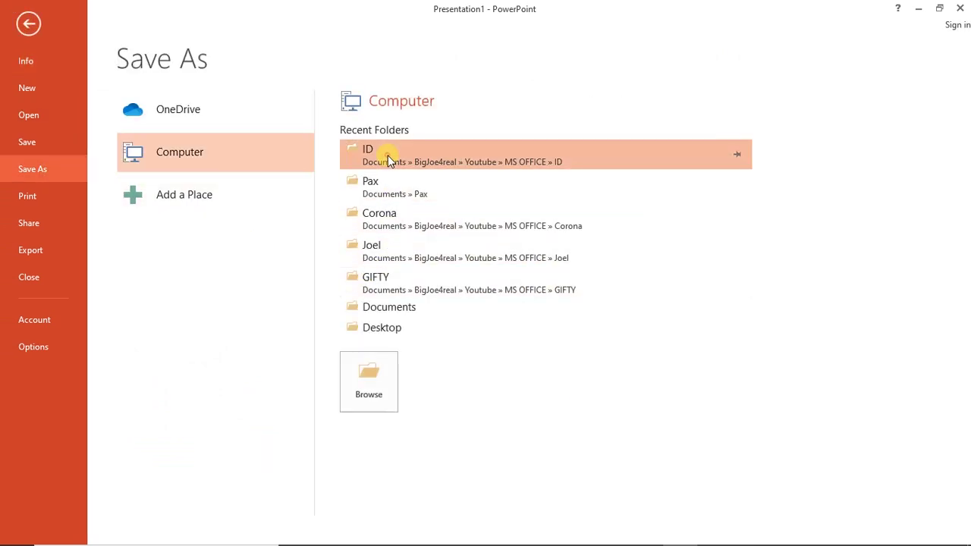
left_click(388, 161)
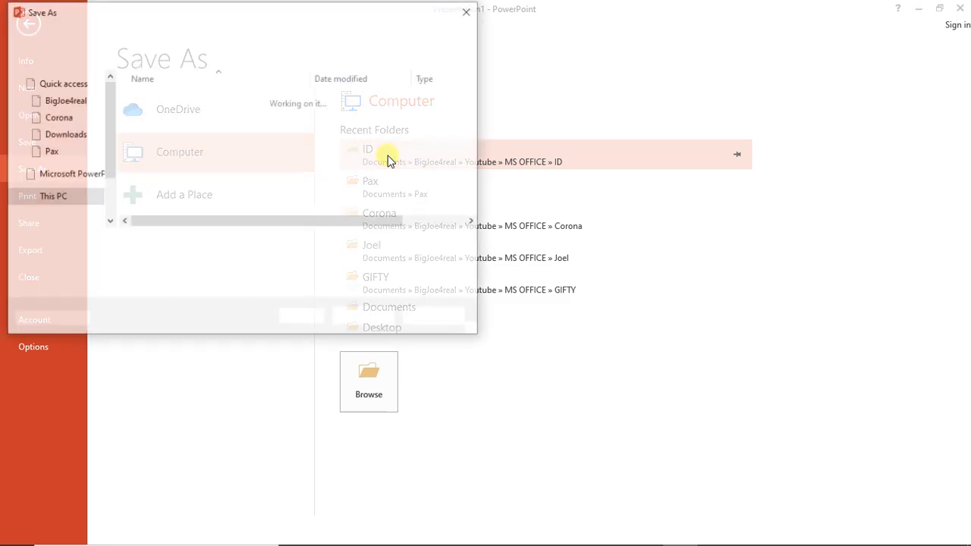
left_click(267, 267)
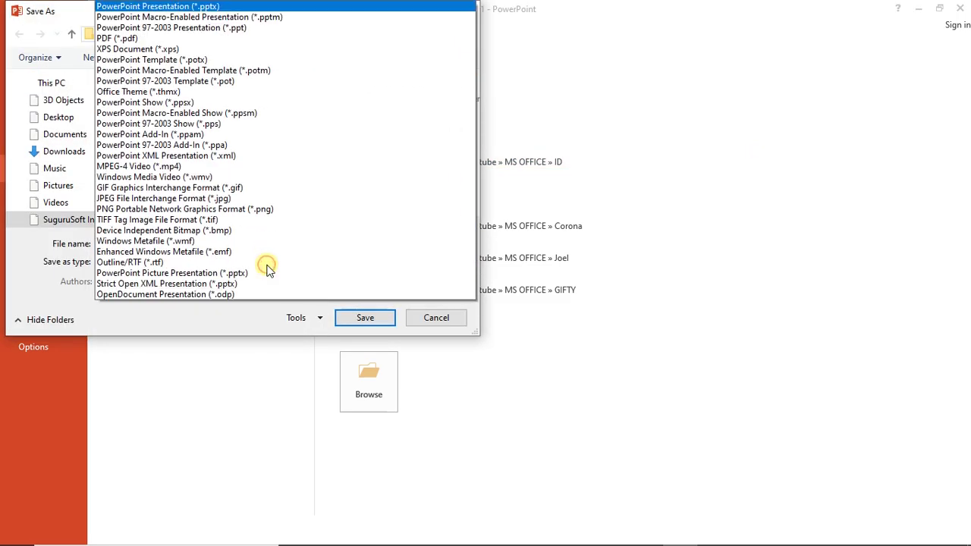
left_click(195, 200)
double_click(171, 244)
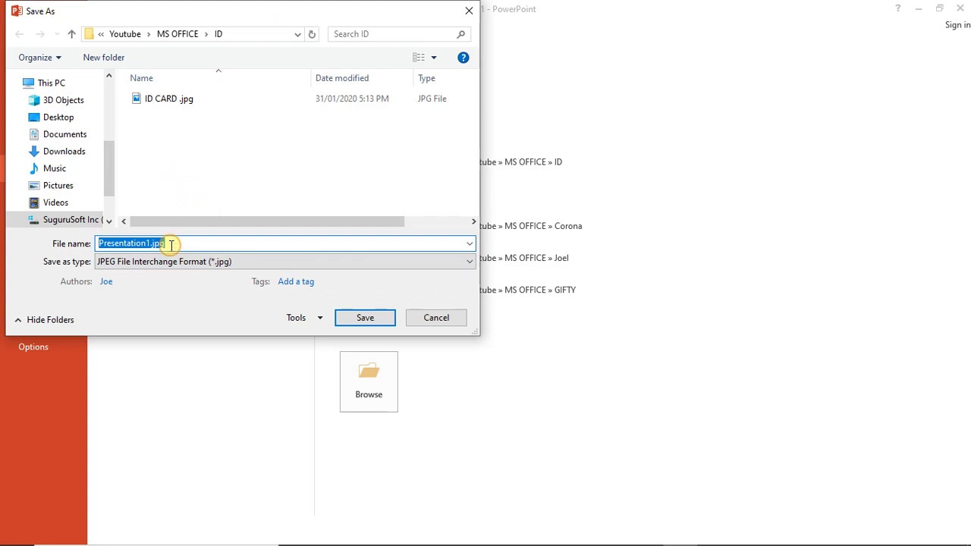
type("MY STUDENT ID")
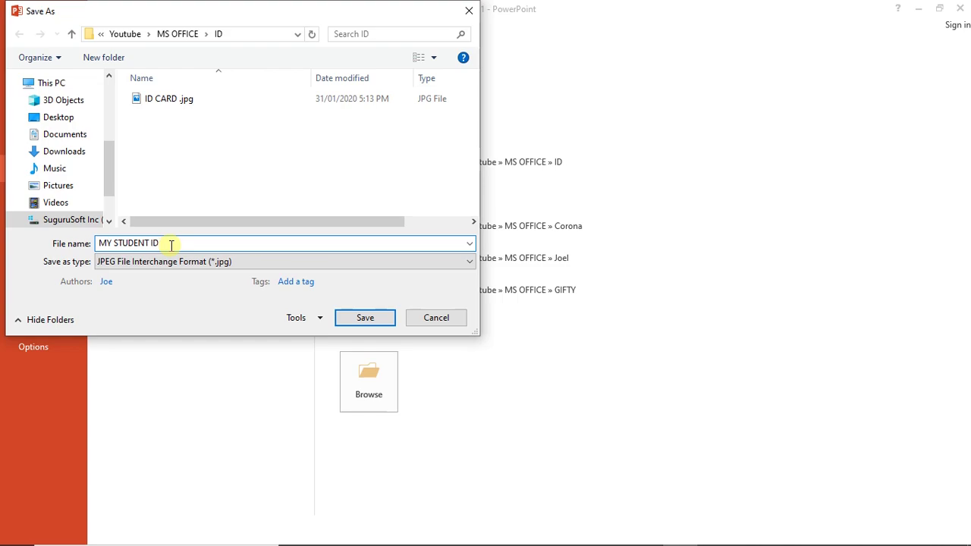
key("Return")
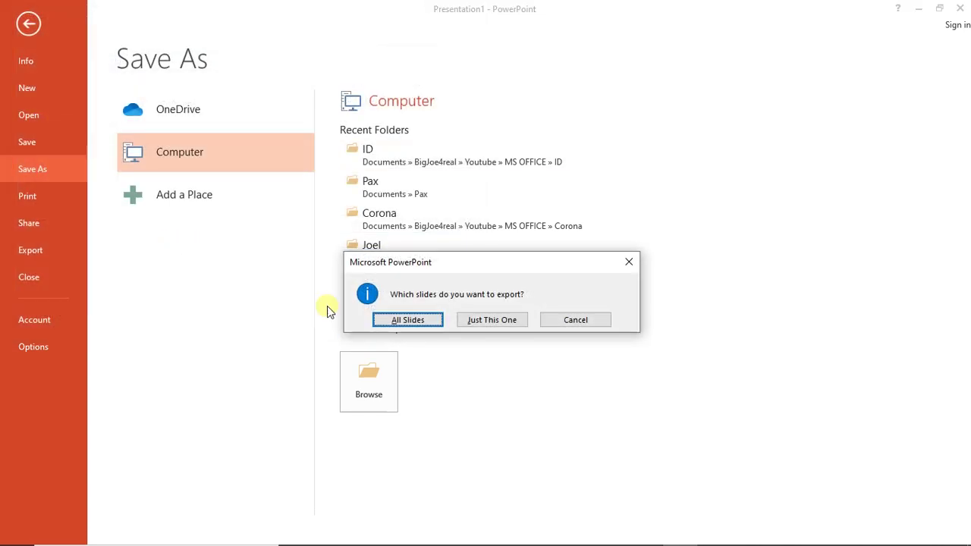
left_click(495, 321)
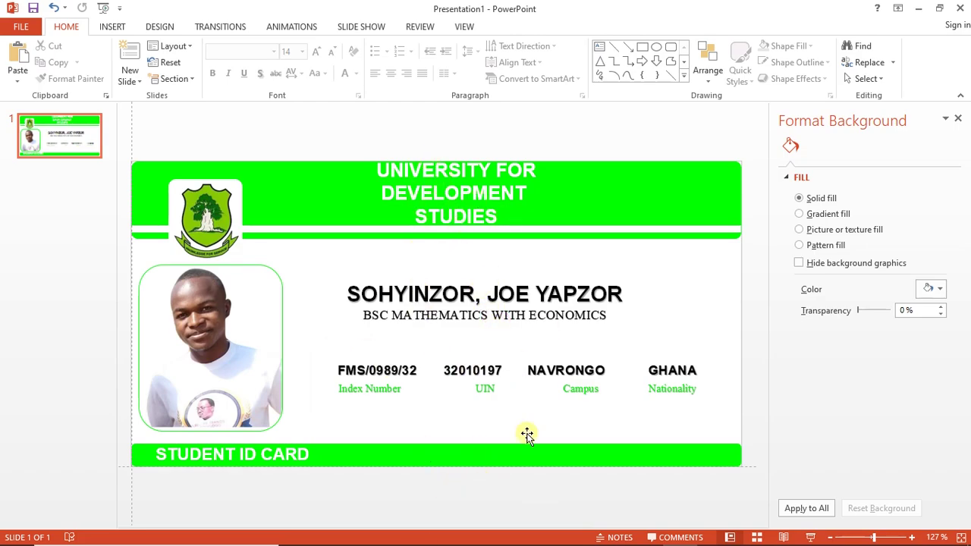
Save the presentation as STUDENT.pptx in the ID folder
key("ctrl+s")
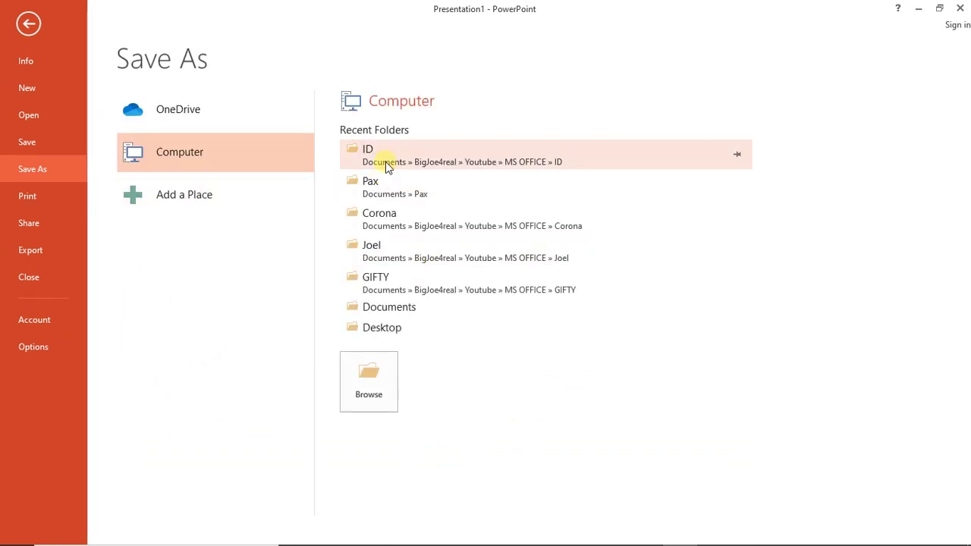
left_click(387, 165)
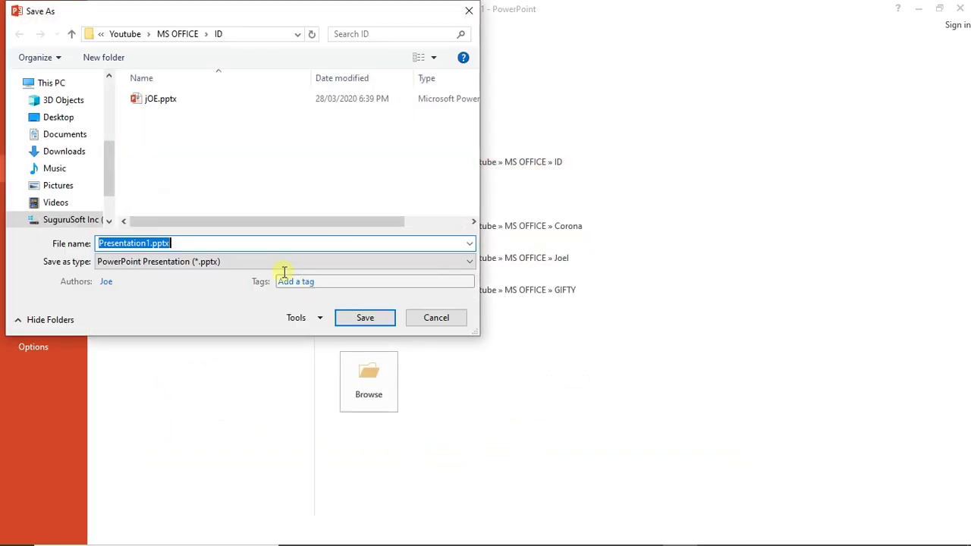
type("ST")
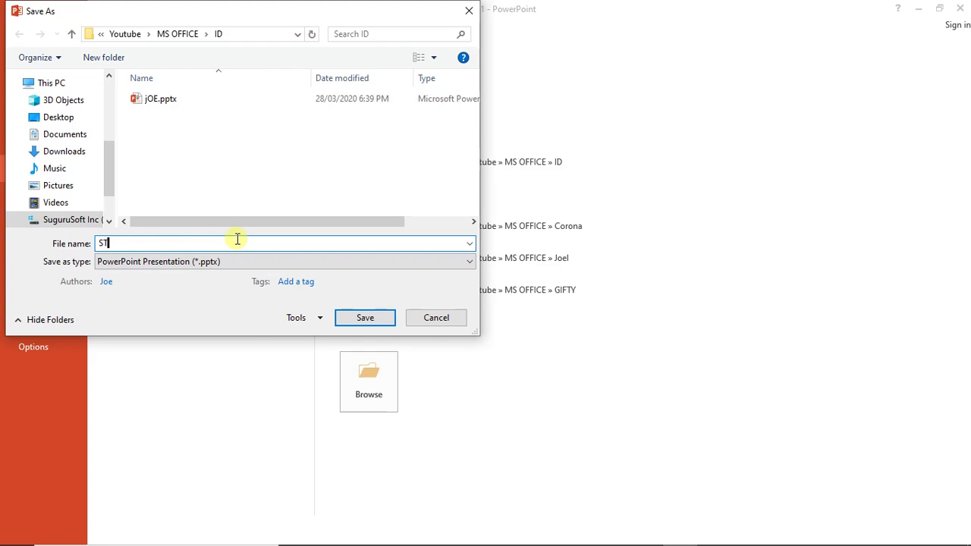
type("UDENT")
key("Return")
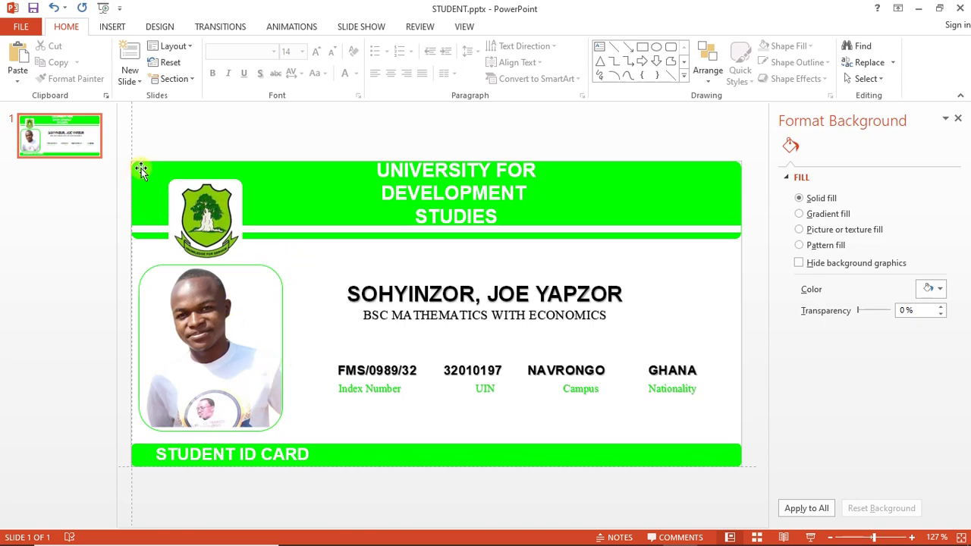
Widen the thumbnail pane and duplicate slide 1 as slide 2 with Ctrl+D
left_click_drag(117, 163, 187, 177)
left_click(108, 167)
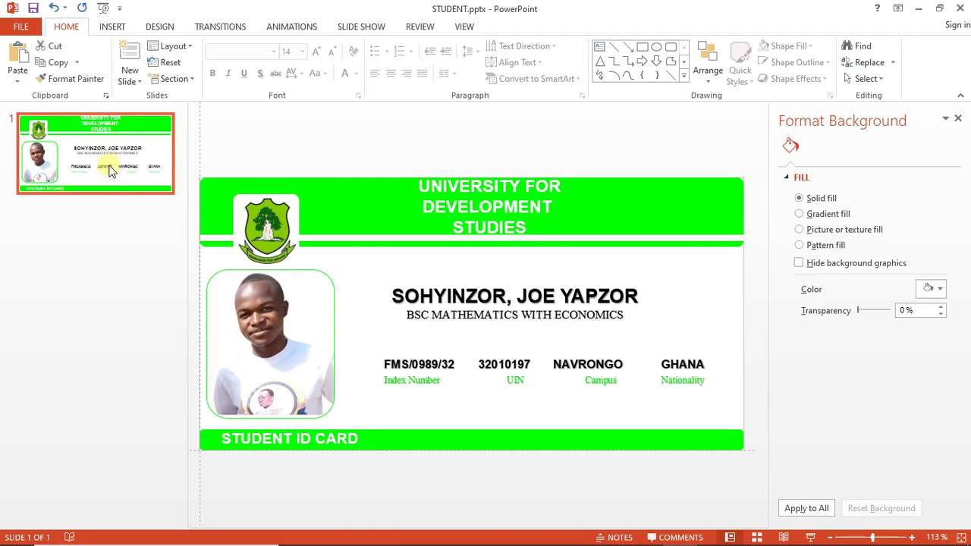
key("ctrl+d")
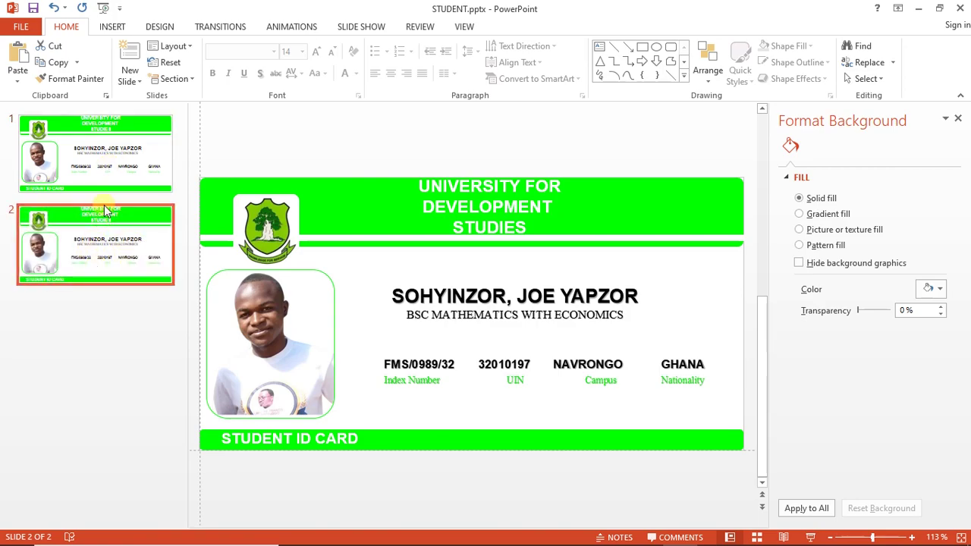
Start Change Picture on slide 2's photo and choose to browse the computer offline
left_click(254, 318)
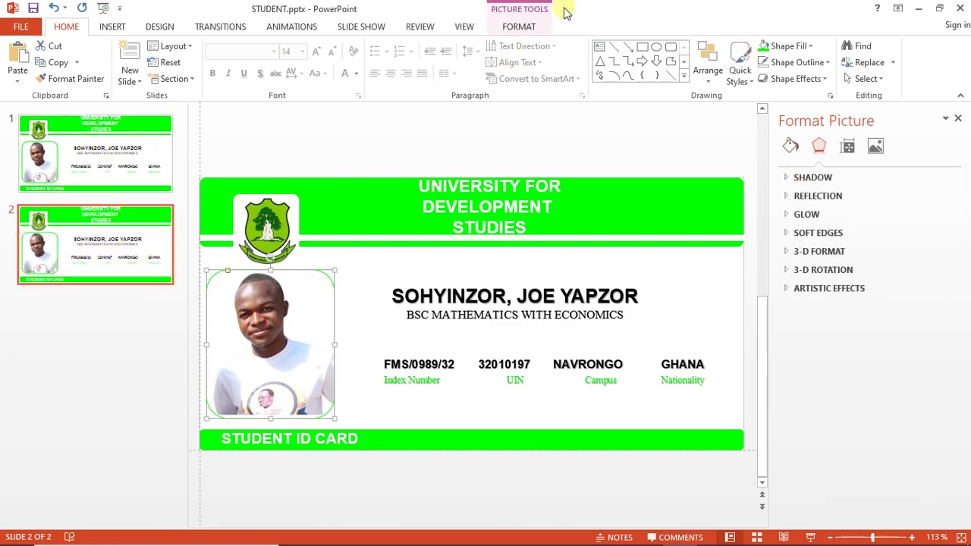
left_click(519, 27)
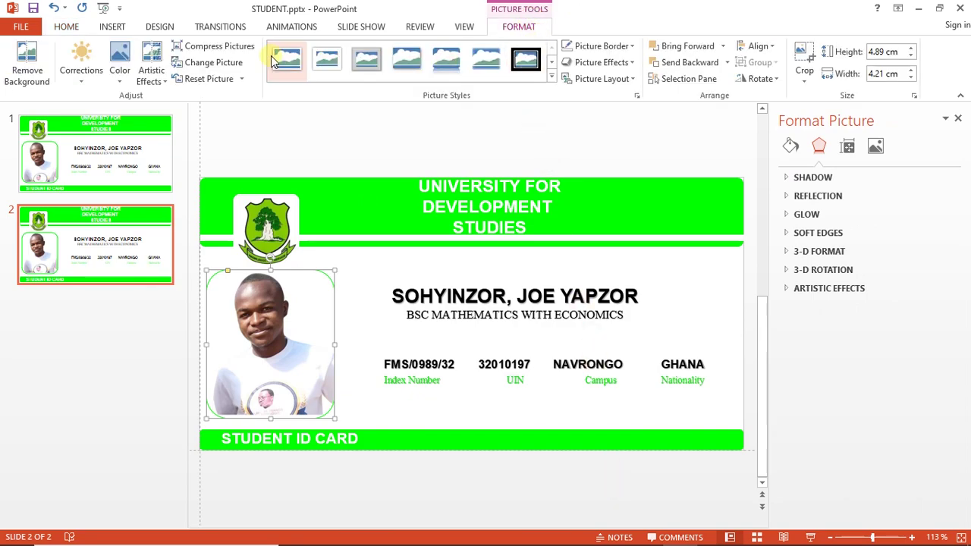
left_click(215, 63)
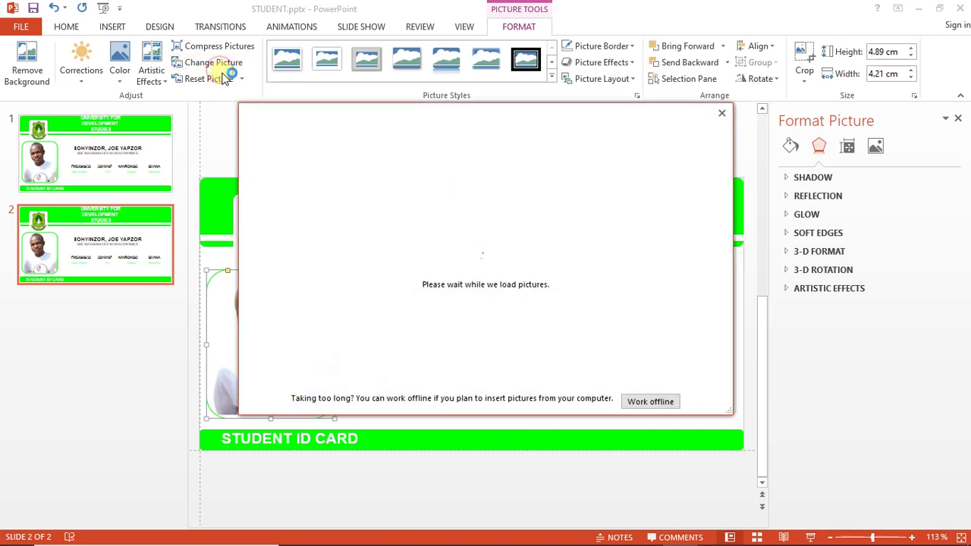
left_click(654, 402)
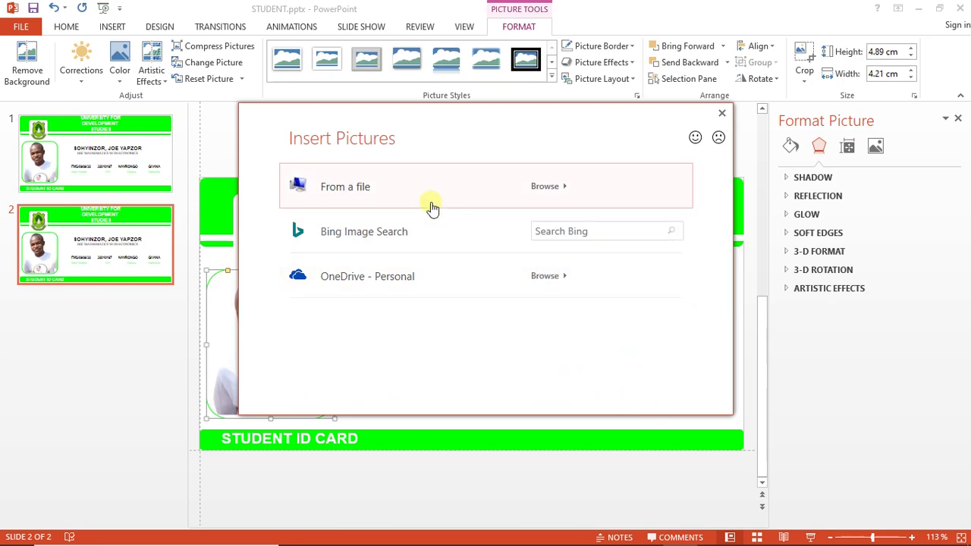
key("Escape")
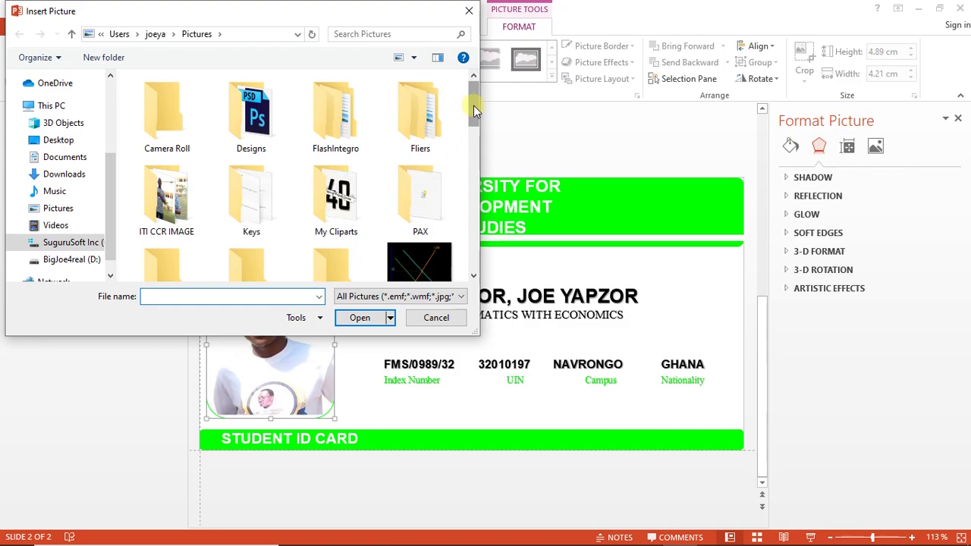
Insert Joe 4 Masag.png from the Documents folder as the new card photo
mouse_move(473, 105)
left_mouse_down()
mouse_move(475, 217)
mouse_move(471, 98)
left_mouse_up()
left_click_drag(116, 191, 117, 110)
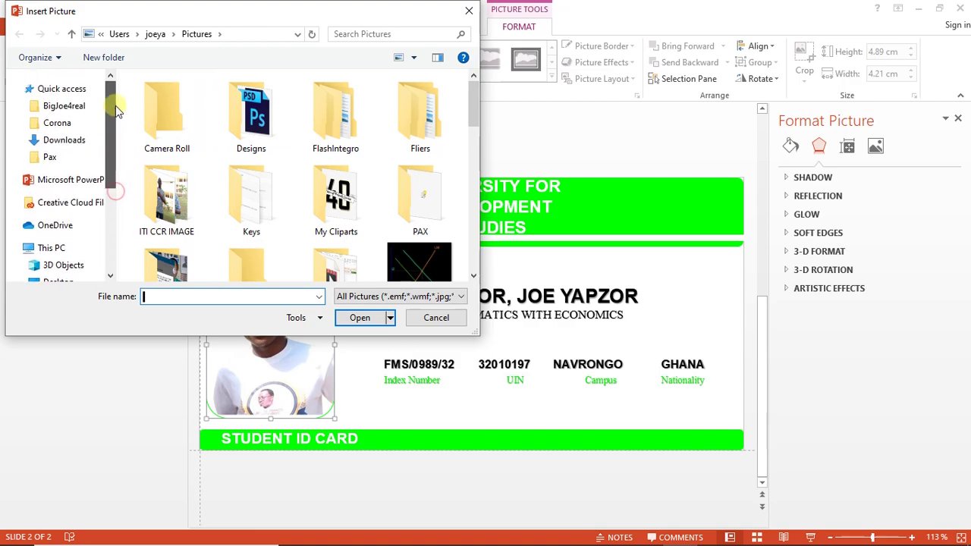
left_click(71, 106)
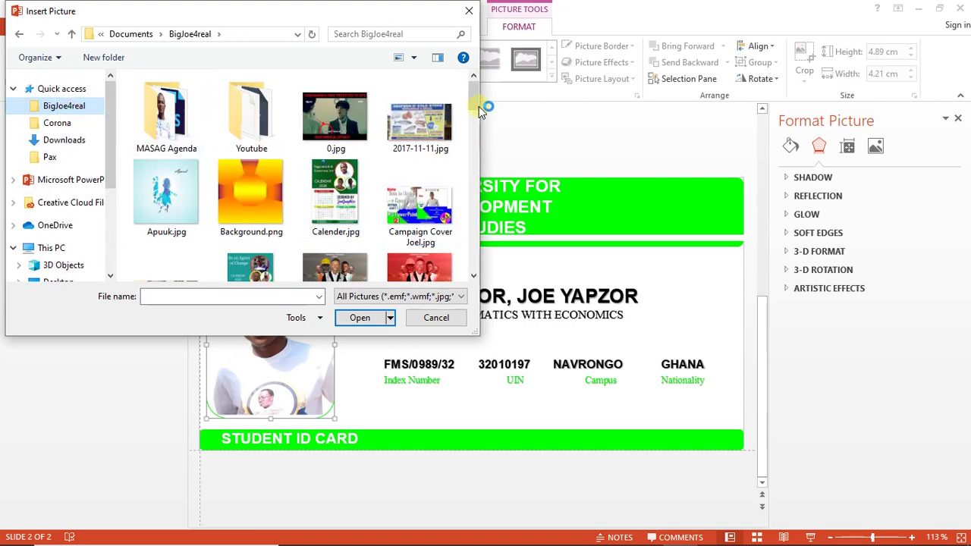
left_click_drag(476, 99, 473, 159)
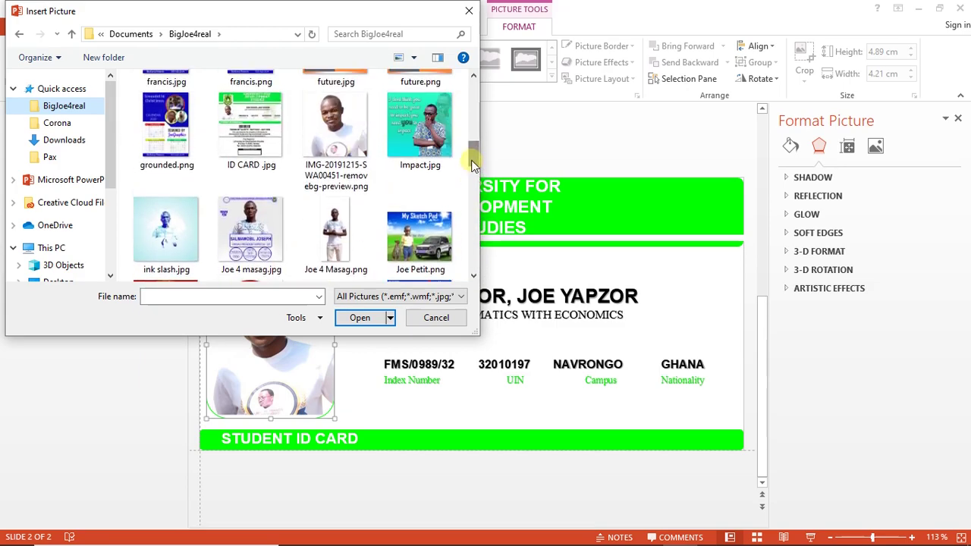
left_click(354, 231)
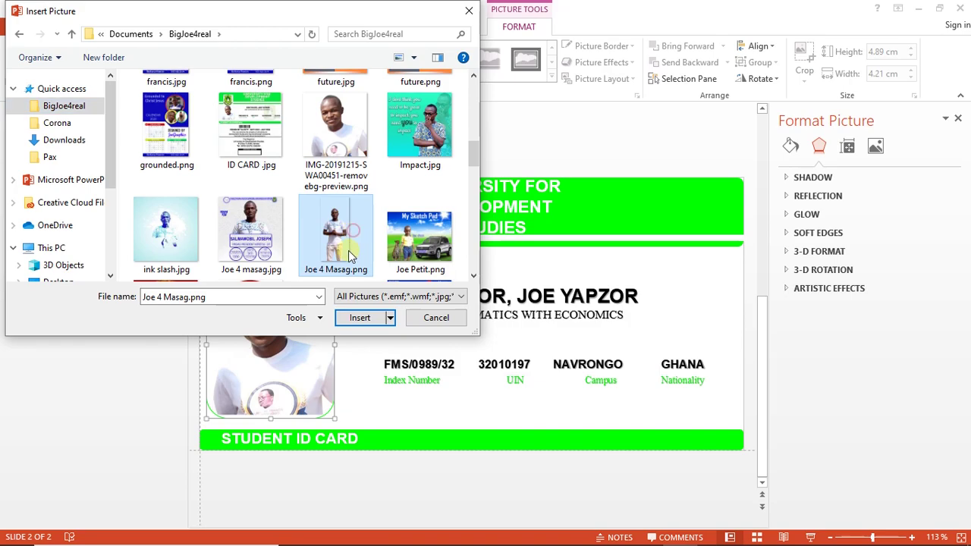
left_click(359, 317)
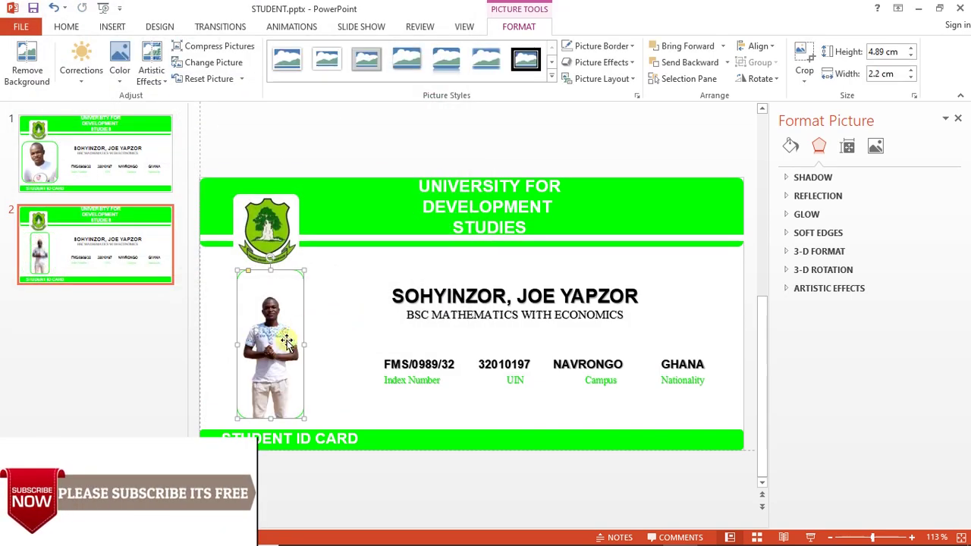
Crop the new photo, trimming the bottom and top-right corner to frame head and shoulders
left_click(803, 65)
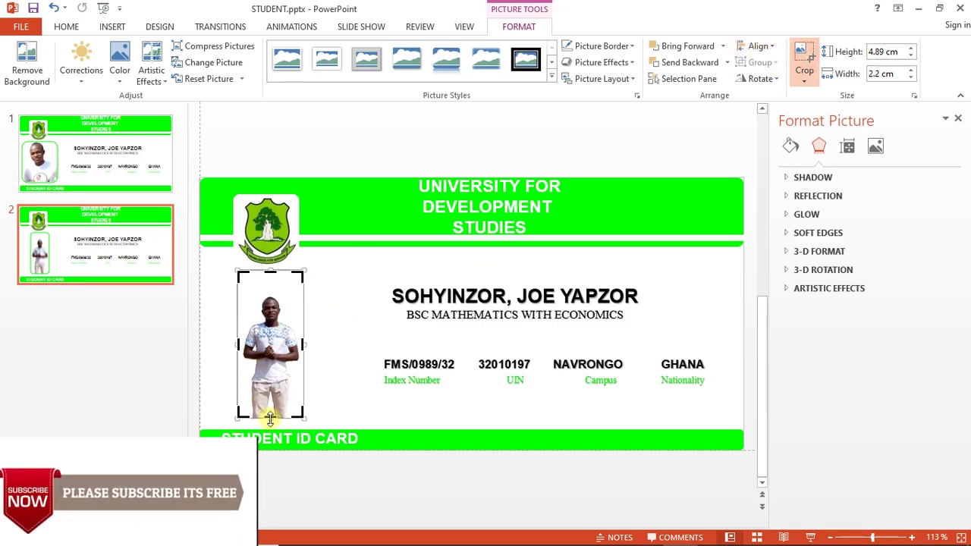
left_click_drag(270, 417, 275, 307)
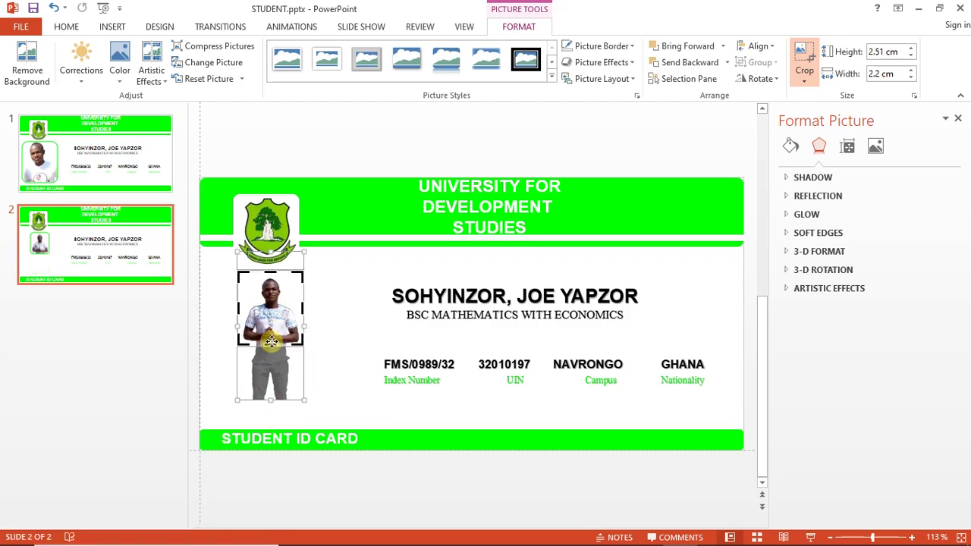
left_click_drag(270, 342, 272, 362)
left_click_drag(295, 277, 290, 284)
left_click(311, 312)
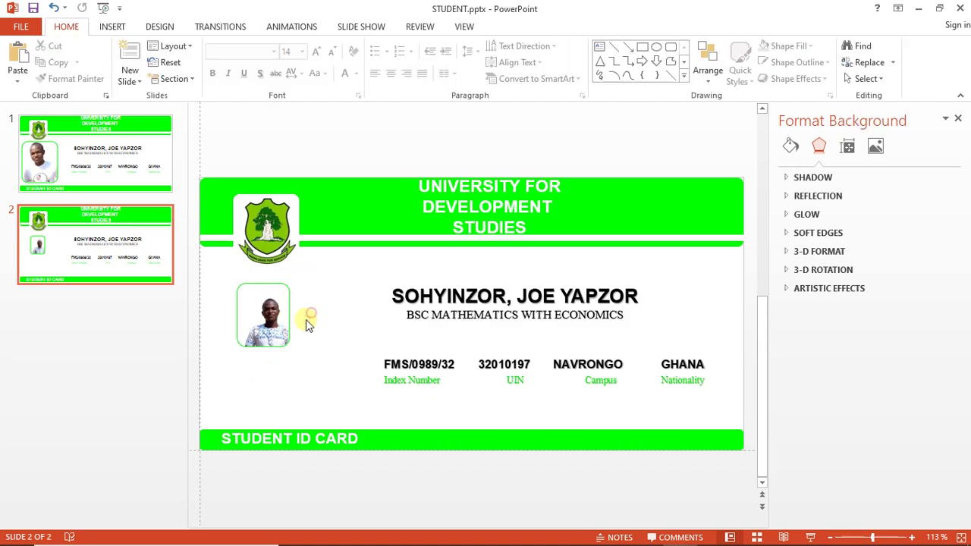
Move the cropped photo into the frame and enlarge it to about 3.7 cm tall
left_click(273, 332)
left_click_drag(273, 332, 262, 356)
left_click_drag(279, 306, 307, 271)
left_click_drag(287, 329, 273, 355)
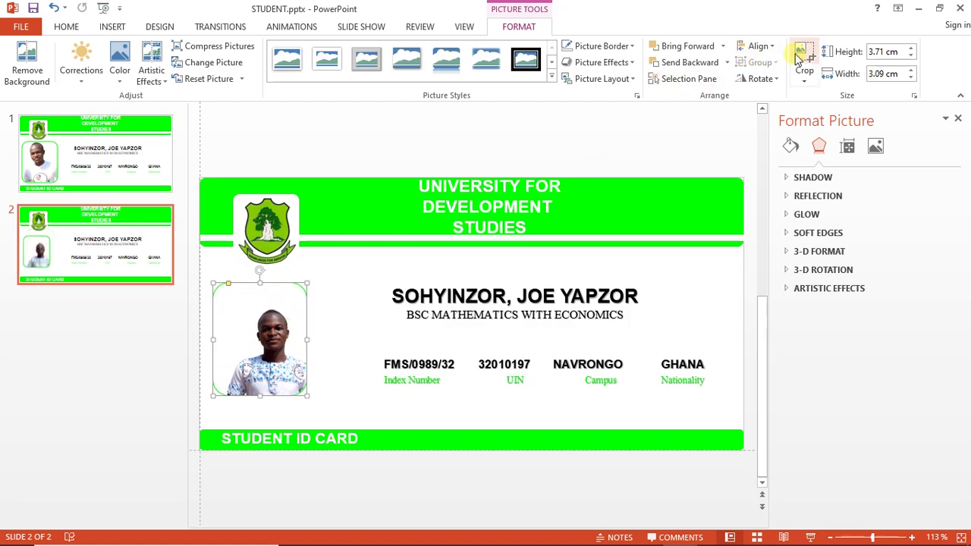
Re-crop and enlarge the portrait so it fills the rounded frame at 4.23 × 3.56 cm
left_click(802, 59)
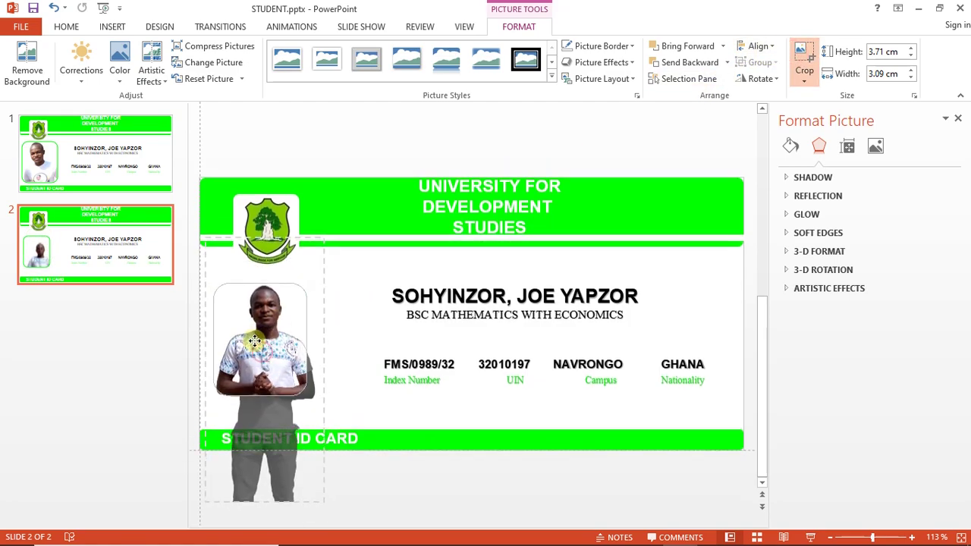
mouse_move(263, 366)
left_mouse_down()
mouse_move(253, 341)
mouse_move(255, 372)
mouse_move(257, 359)
left_mouse_up()
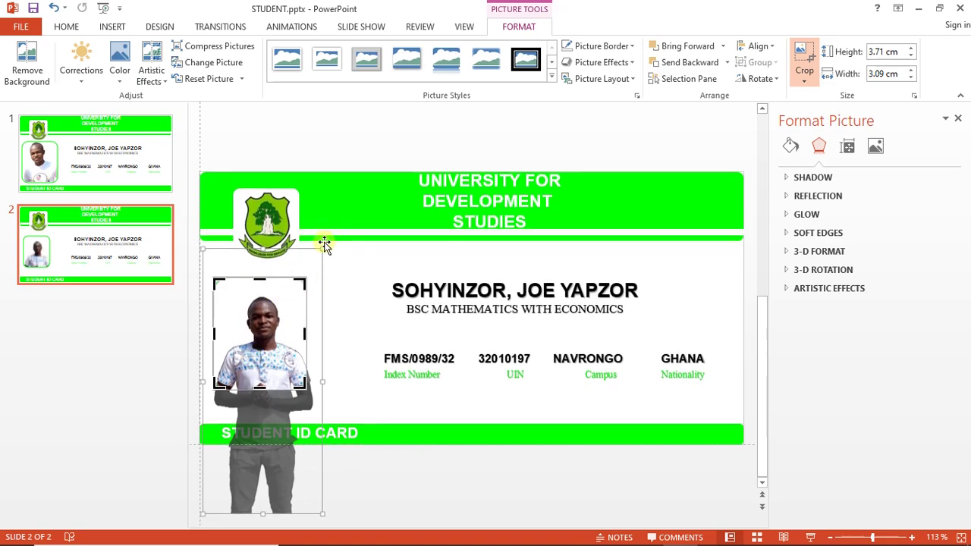
left_click_drag(322, 248, 331, 199)
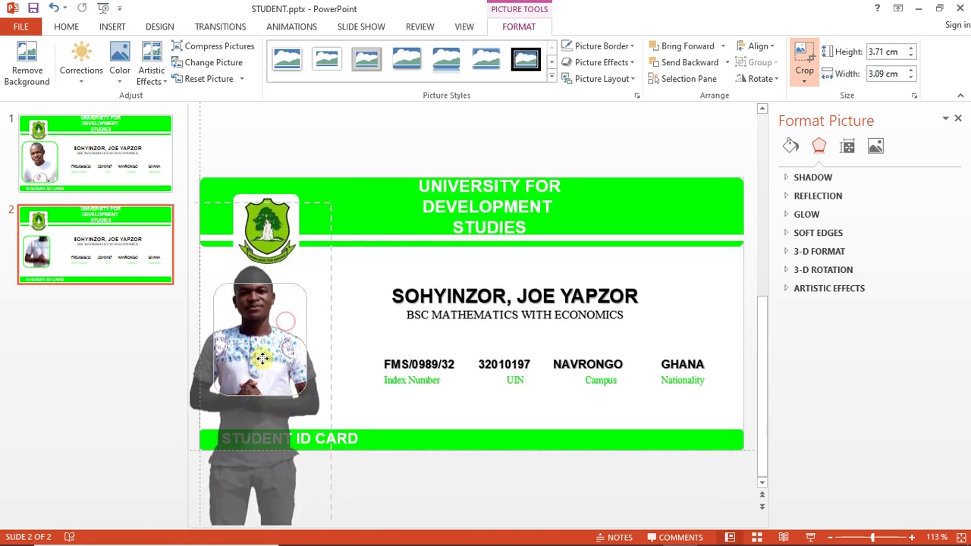
left_click_drag(261, 359, 267, 367)
scroll(314, 246, "down", 1)
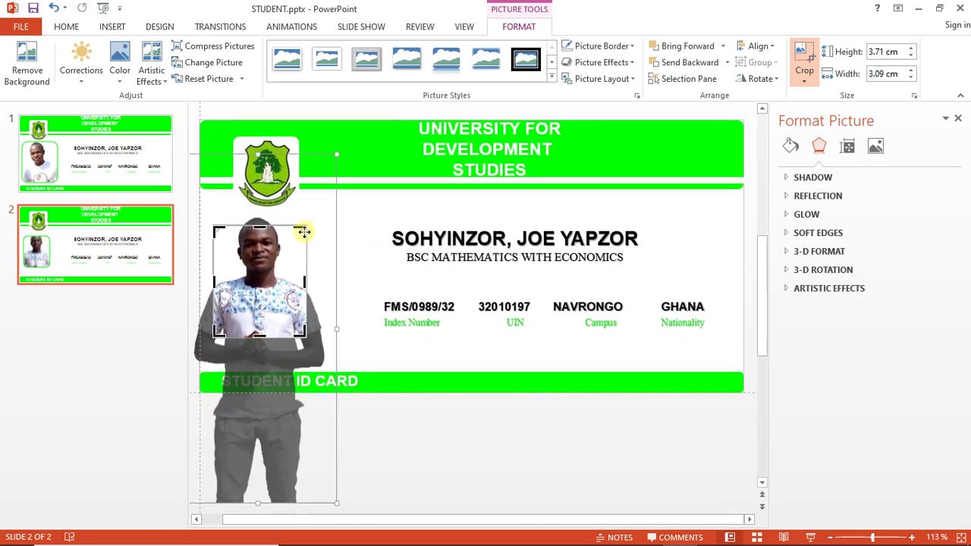
scroll(303, 235, "up", 1)
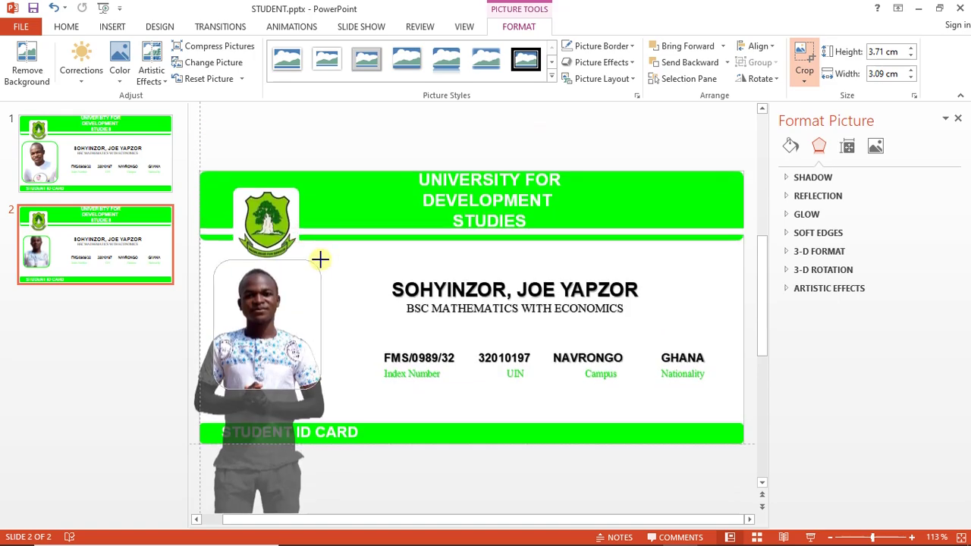
left_click_drag(319, 259, 321, 255)
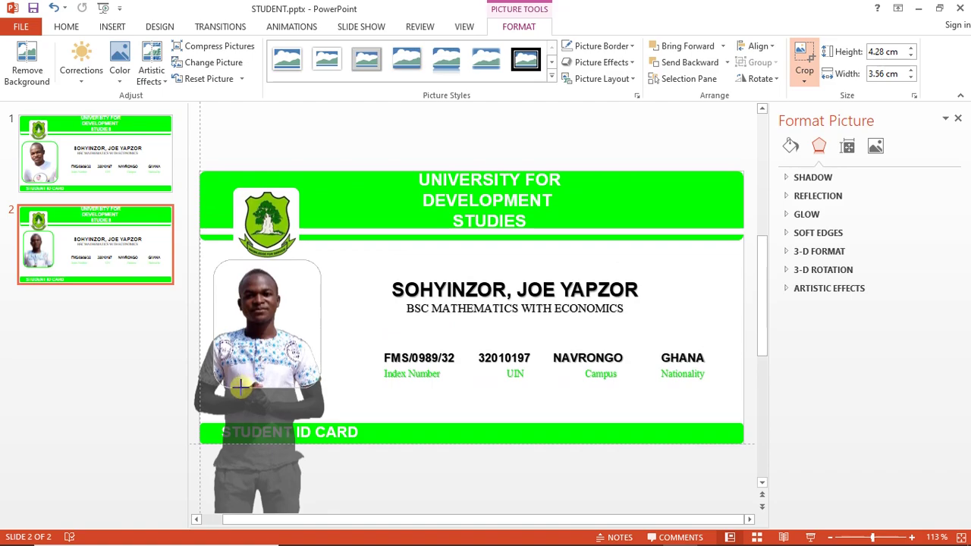
left_click_drag(238, 386, 255, 449)
left_click(130, 373)
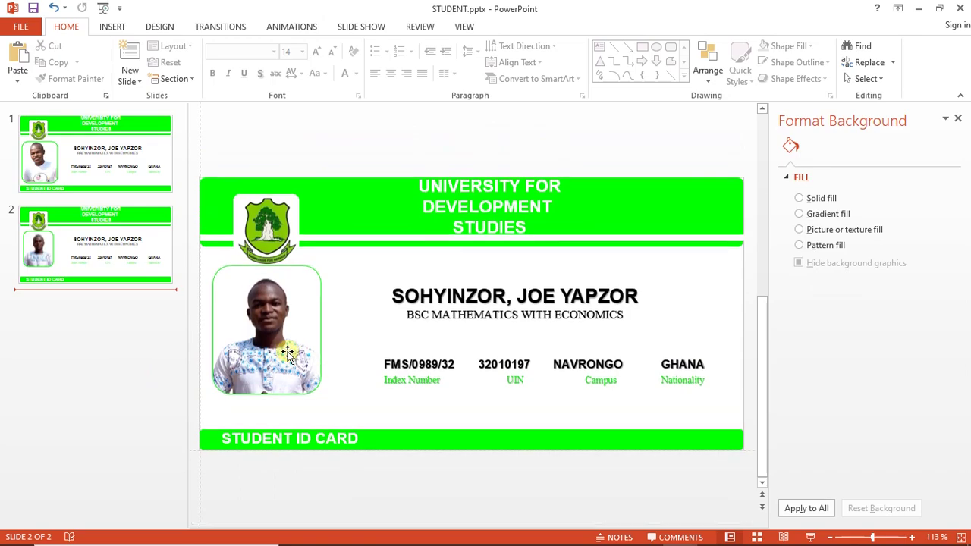
left_click_drag(287, 353, 286, 358)
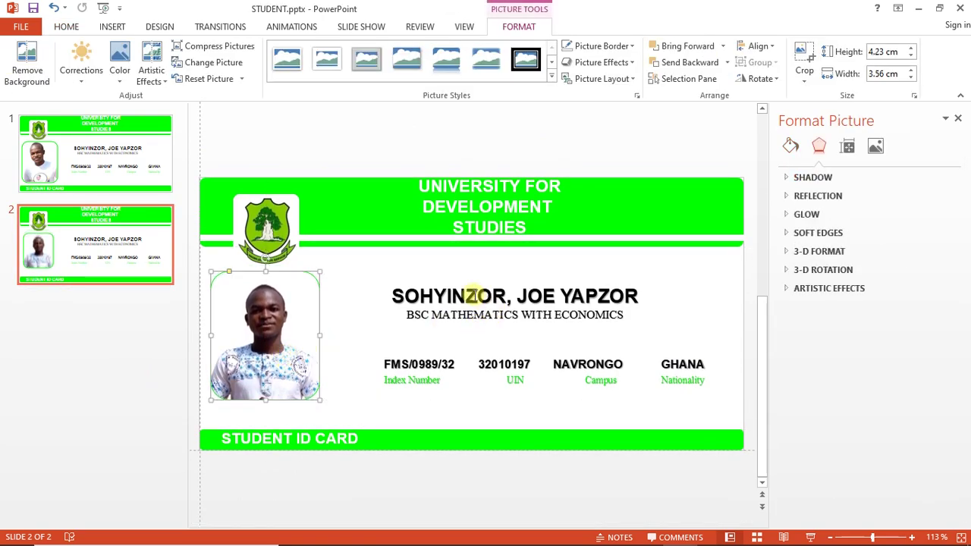
Replace the surname on the second card with the new student's surname
left_click(472, 295)
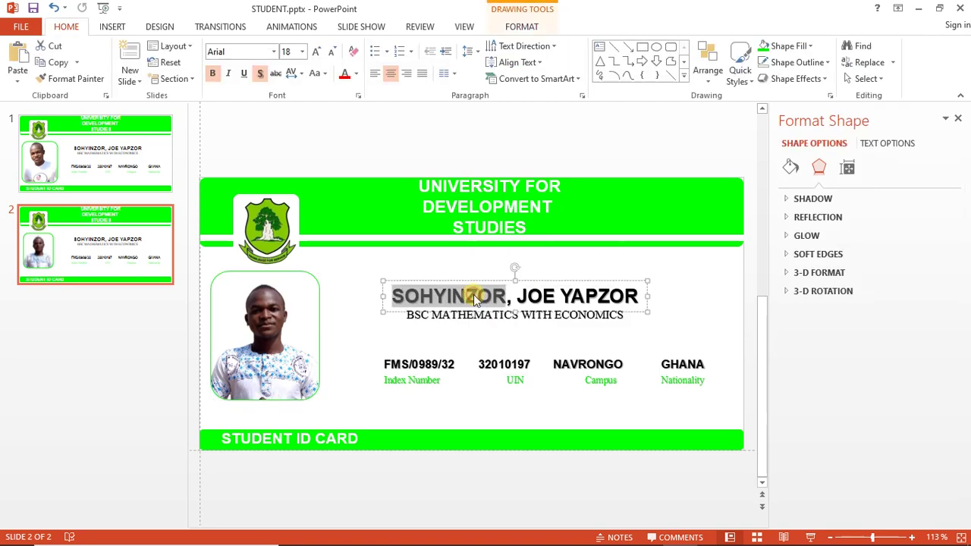
triple_click(472, 296)
double_click(473, 294)
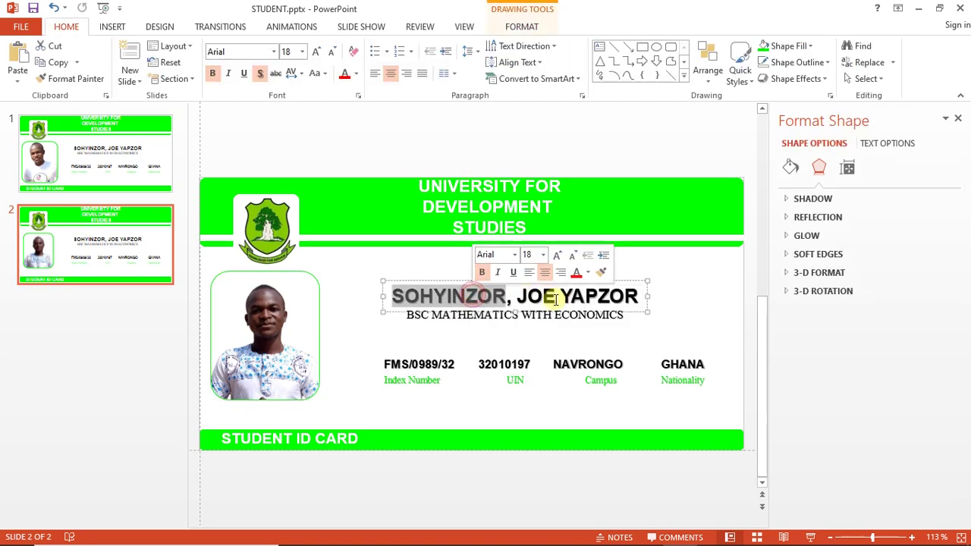
key("Delete")
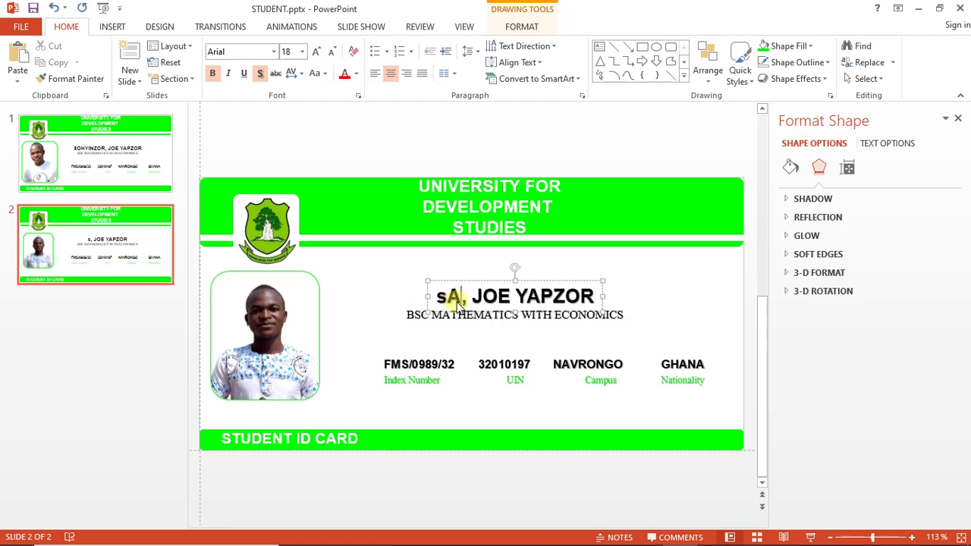
type("SALMAWO")
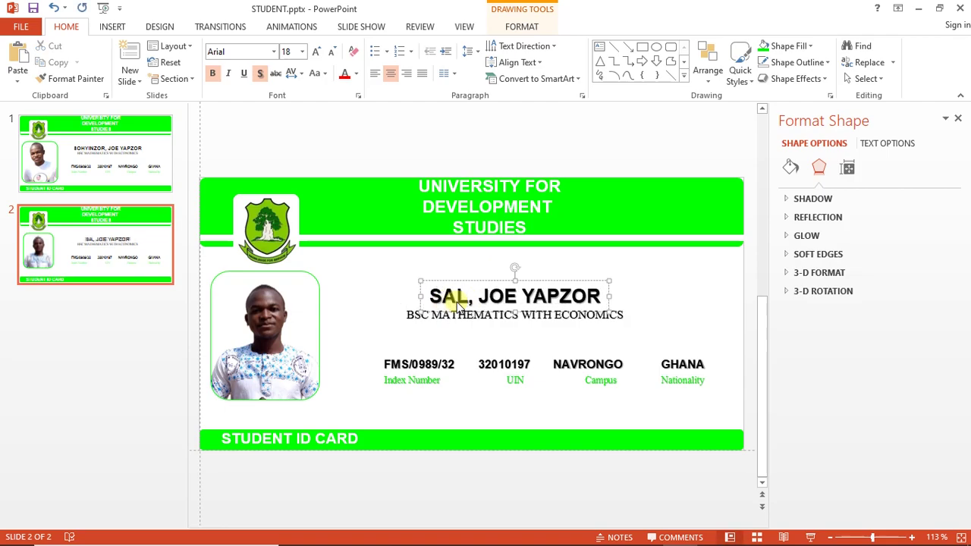
type("BIL")
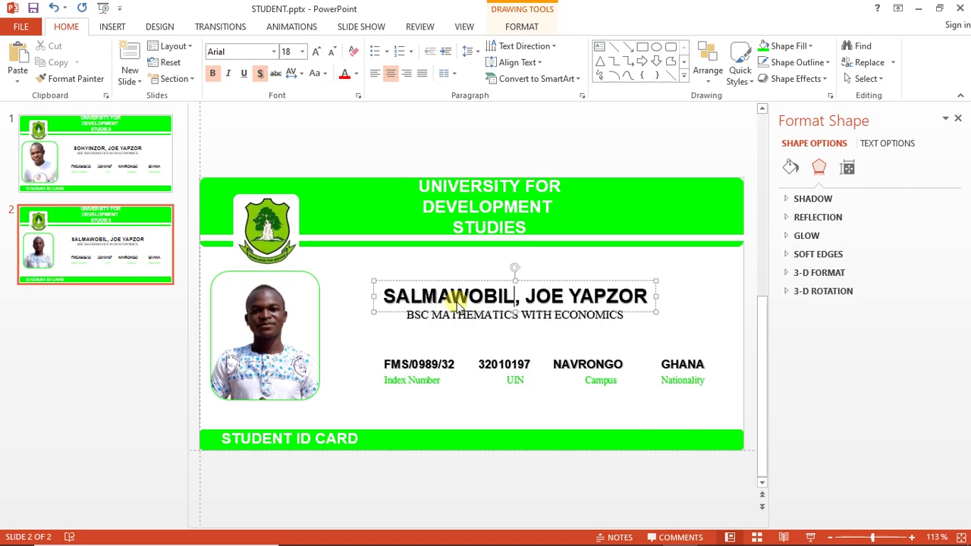
Update the index number and correct the wrong UIN digit to 8
double_click(429, 363)
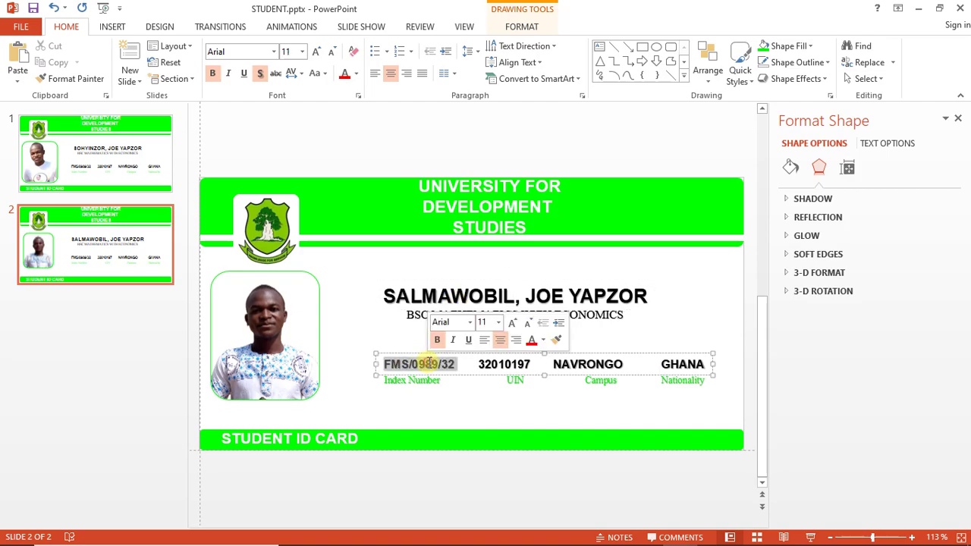
left_click(430, 366)
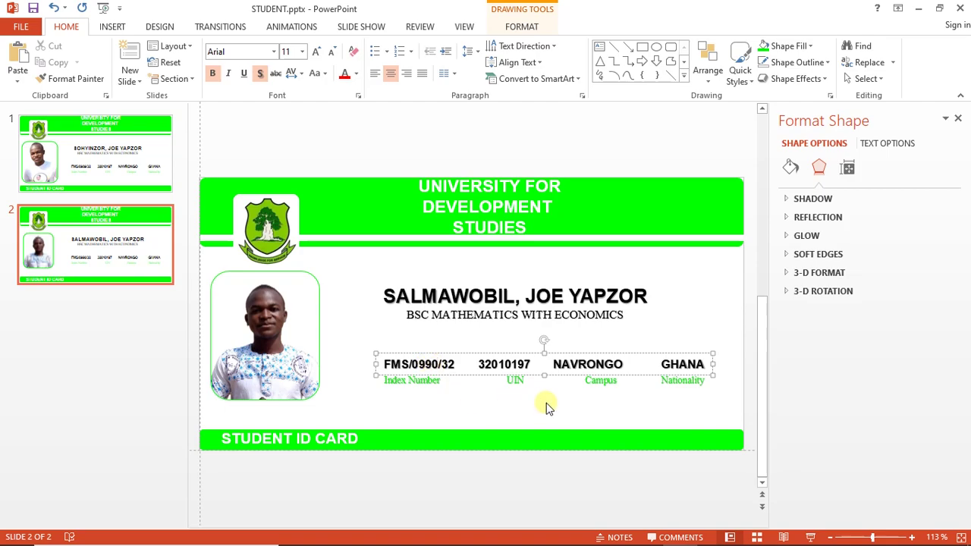
left_click(524, 365)
key("BackSpace")
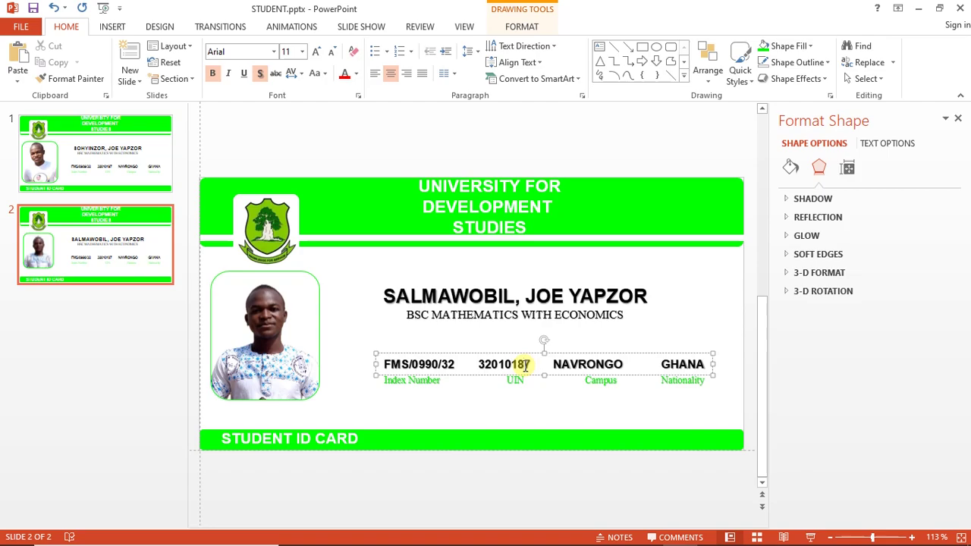
type("8")
left_click(212, 275)
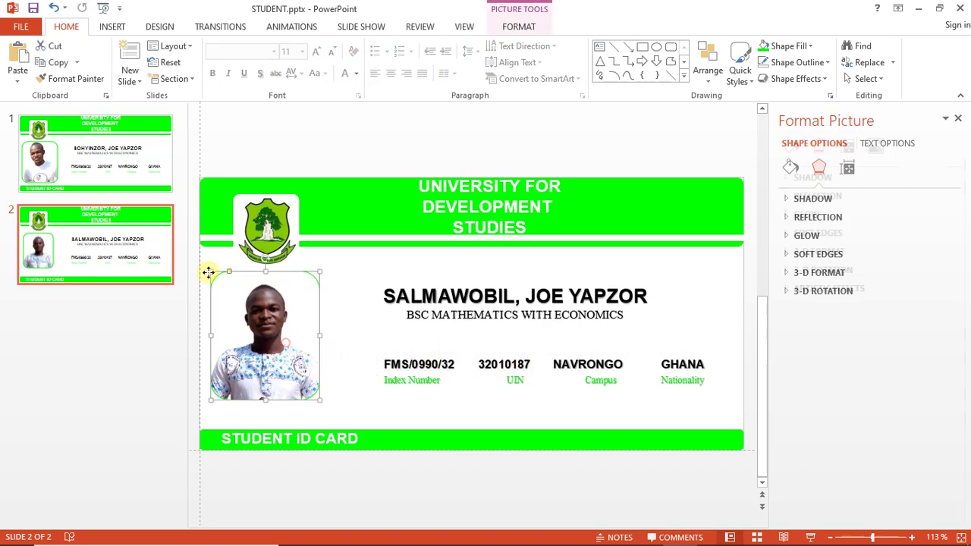
Compare both ID card slides, widen the editing area, and select slide 1's given names and green header
left_click(117, 173)
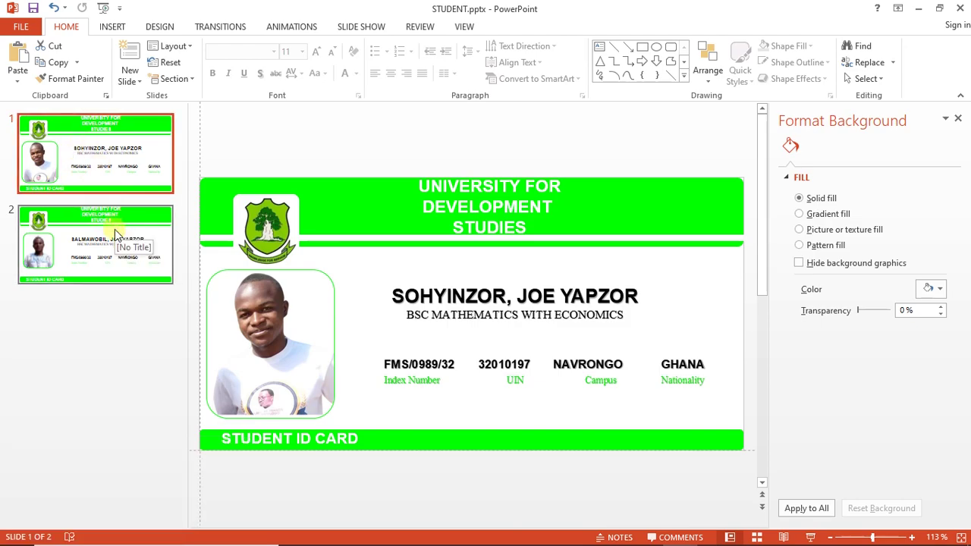
left_click(114, 229)
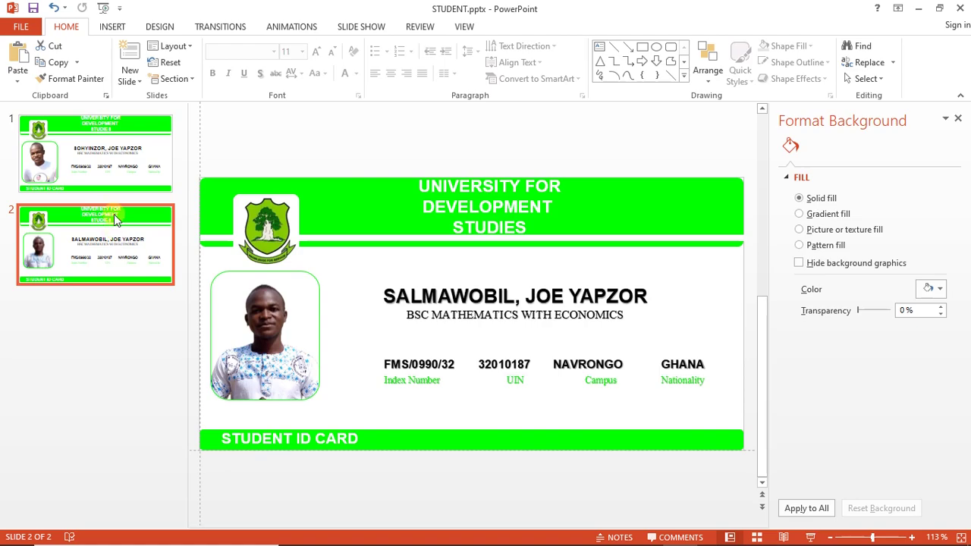
left_click(104, 176)
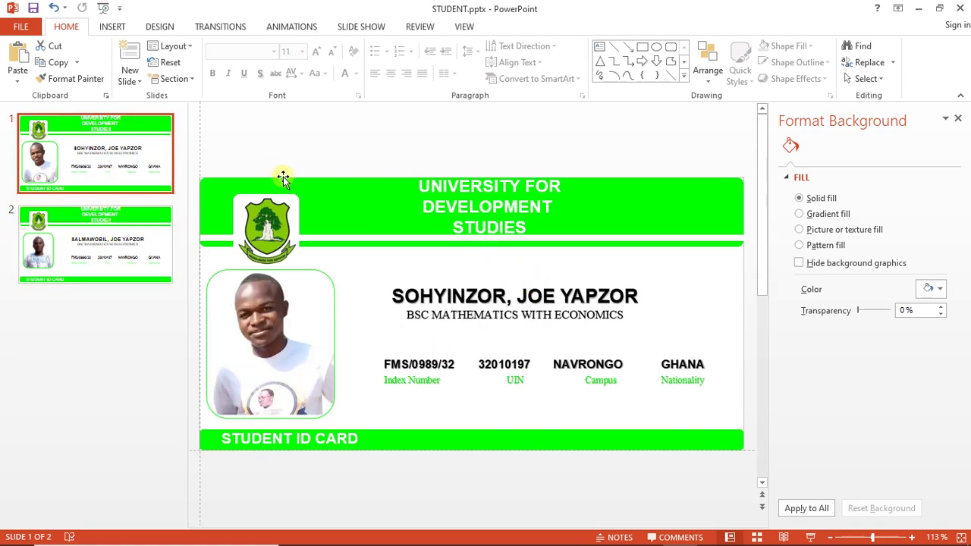
left_click_drag(186, 155, 127, 153)
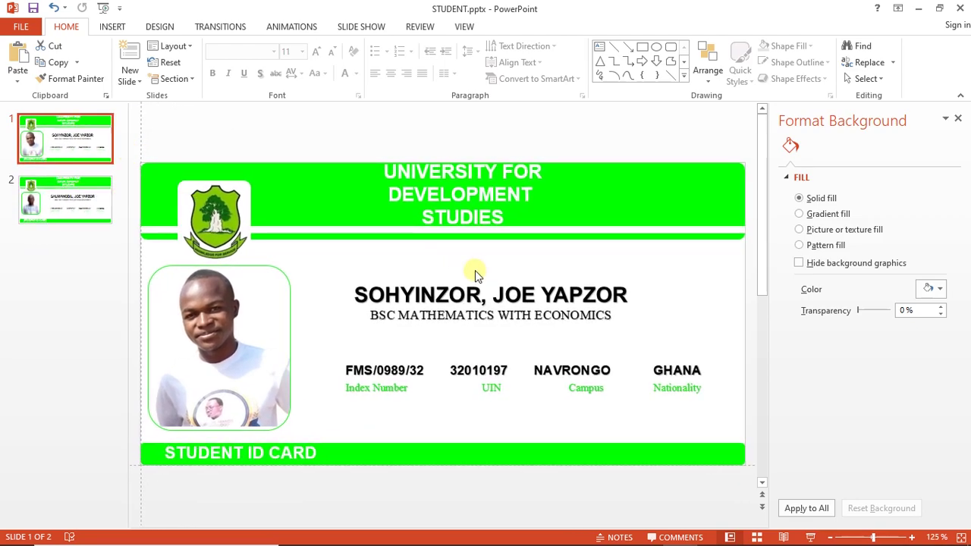
mouse_move(486, 295)
left_mouse_down()
mouse_move(582, 310)
mouse_move(627, 296)
mouse_move(619, 300)
left_mouse_up()
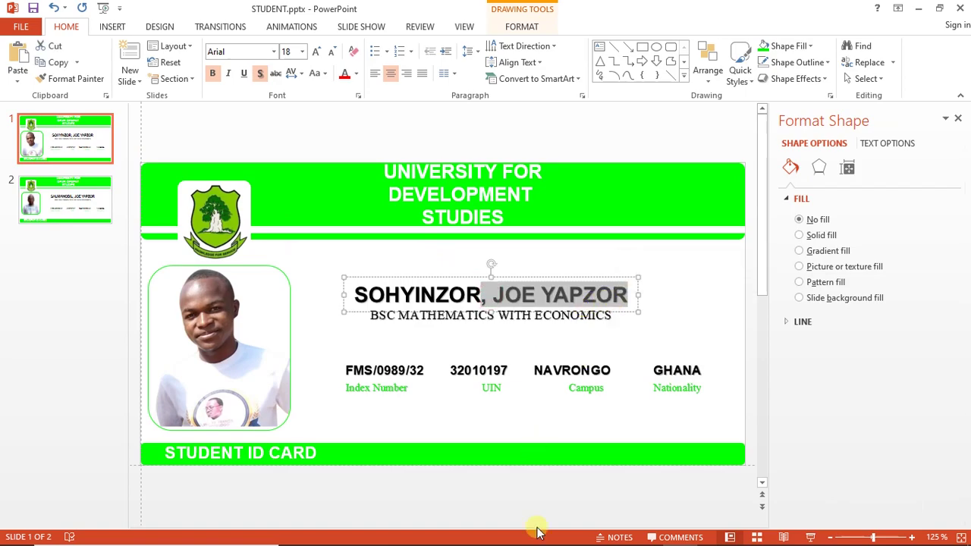
left_click(489, 240)
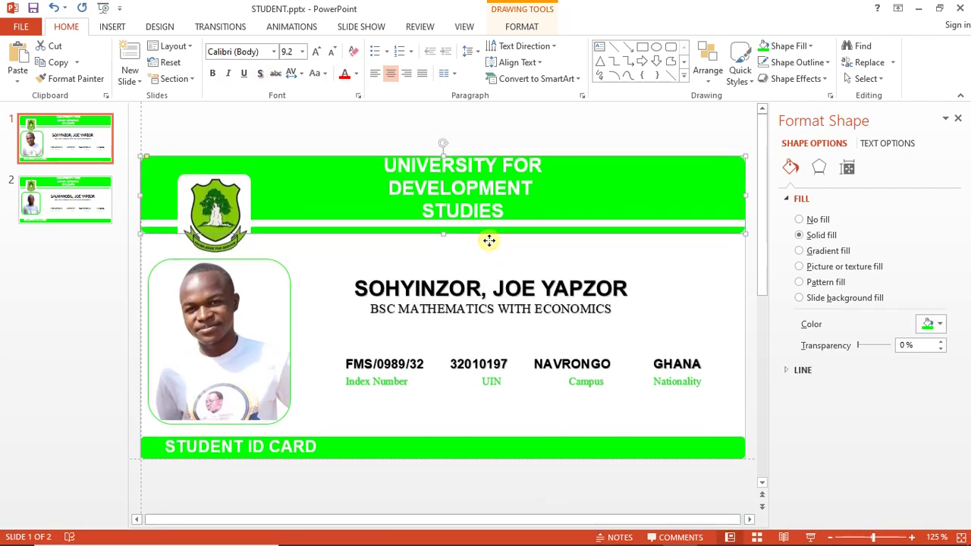